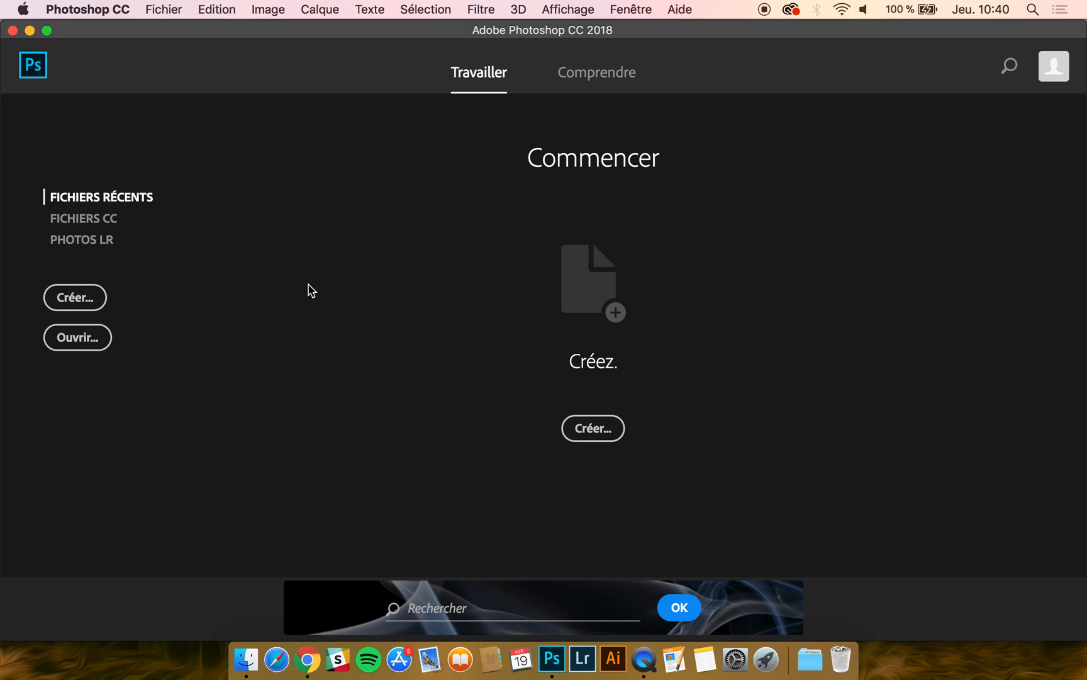
Create a new 2560 x 1600 pixel document at 300 pixels per inch in 8-bit RGB with a white background
{"action": "left_click", "coordinate": [169, 5]}
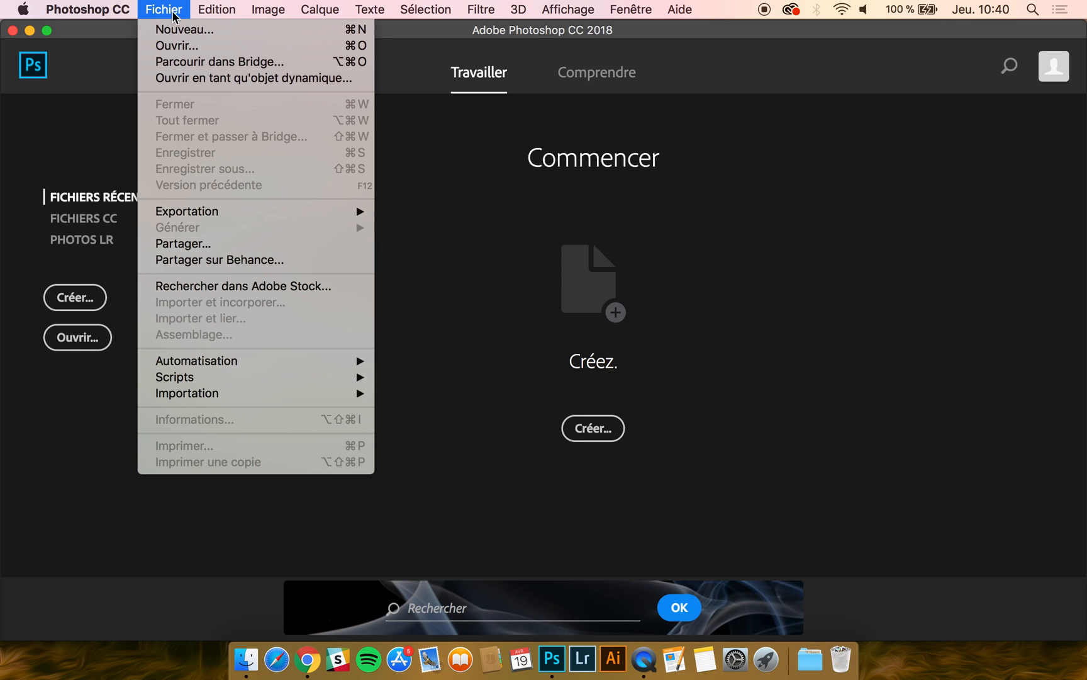
{"action": "left_click", "coordinate": [180, 28]}
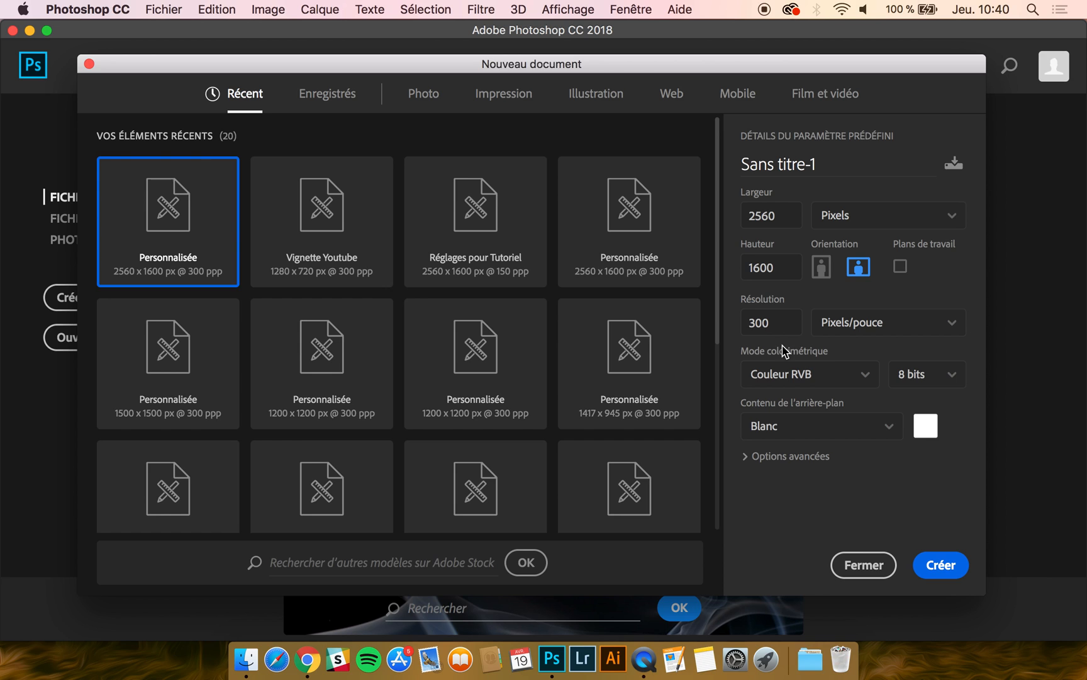
{"action": "left_click", "coordinate": [949, 569]}
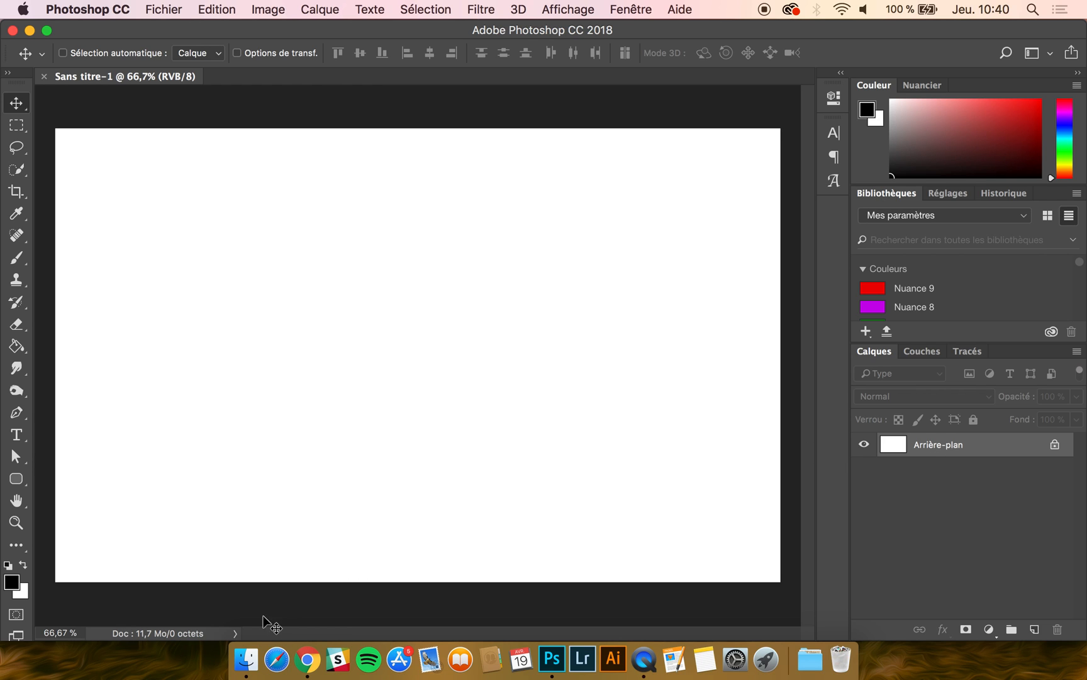
Place the JPEG photo from the Dossier Partie 2 folder into the blank document and delete the placed layer
{"action": "left_click", "coordinate": [247, 659]}
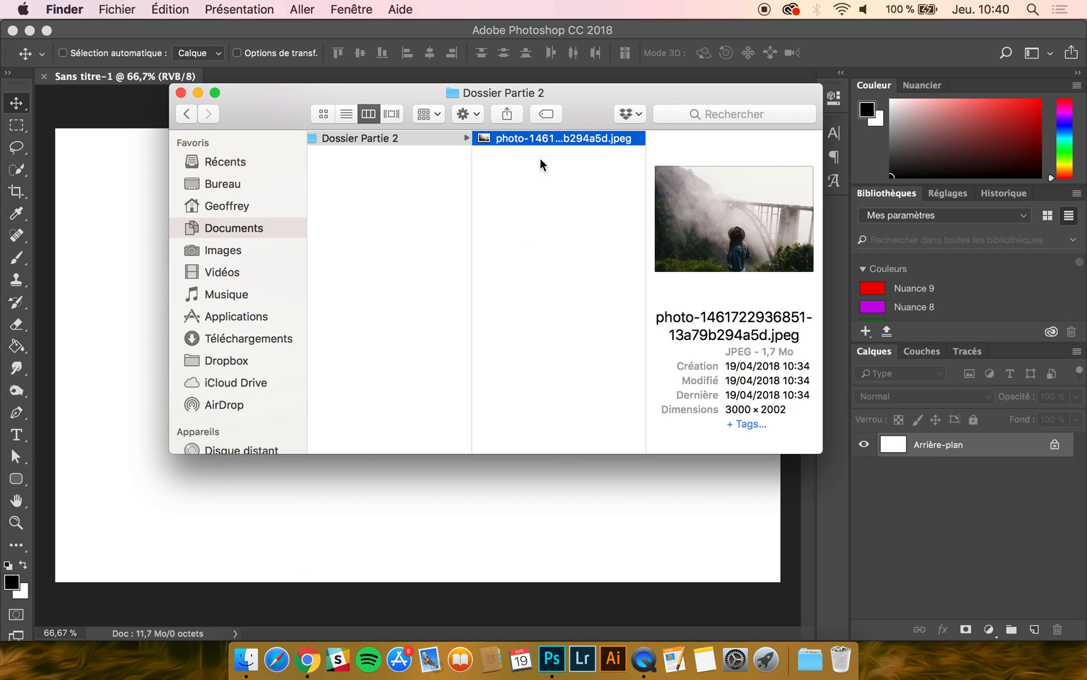
{"action": "left_click_drag", "start_coordinate": [545, 137], "coordinate": [311, 233]}
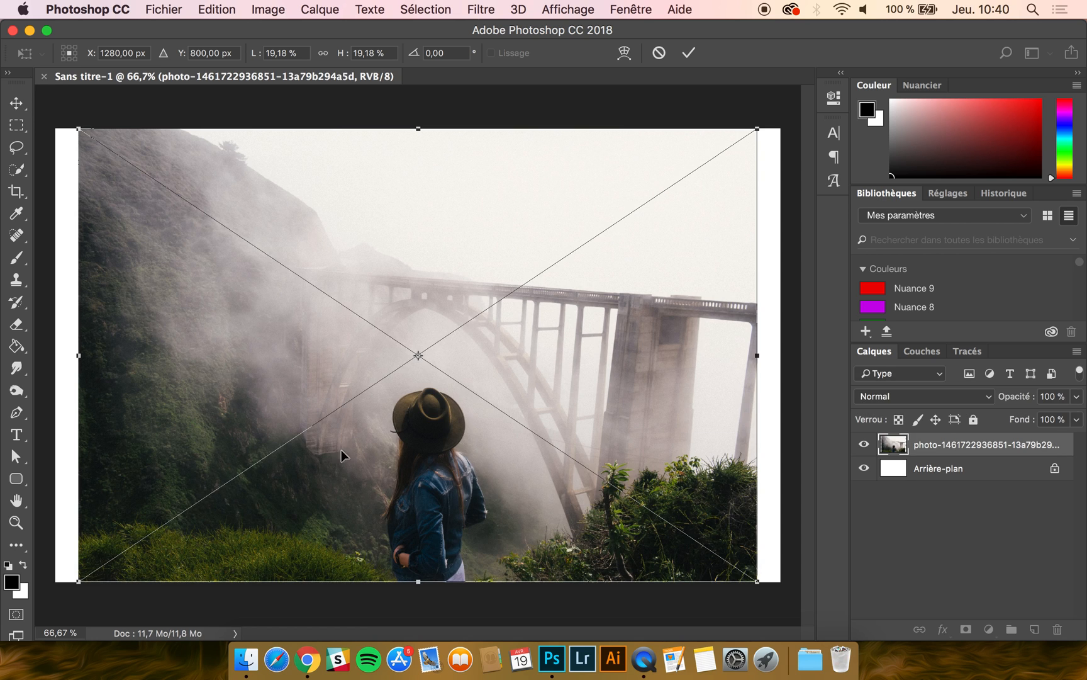
{"action": "key", "text": "Return"}
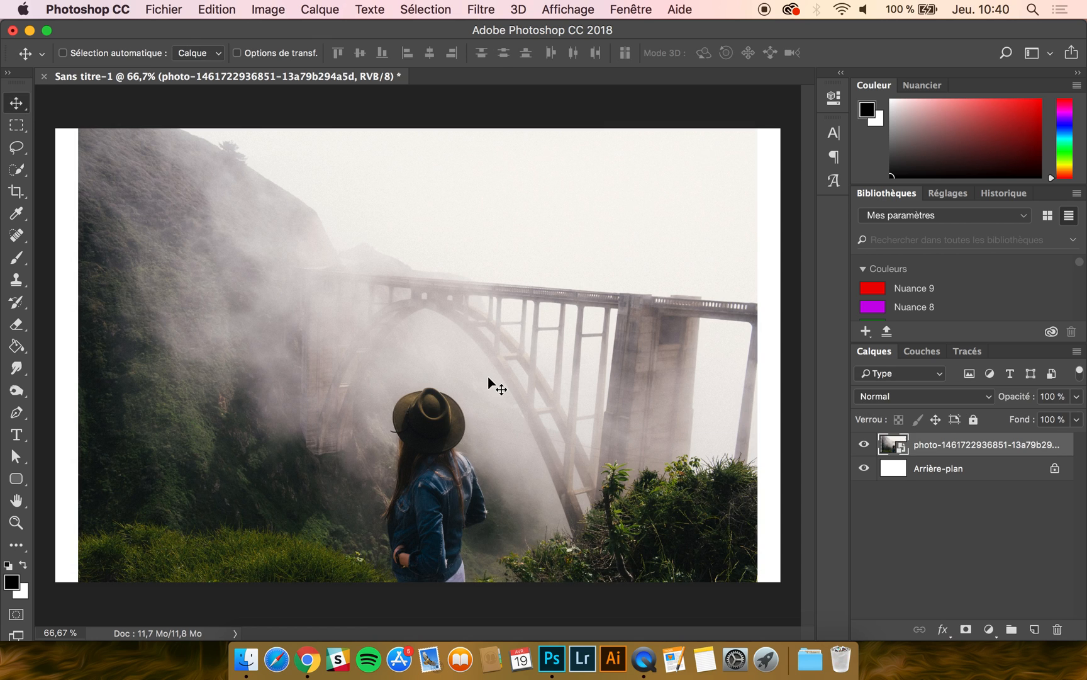
{"action": "key", "text": "BackSpace"}
Open the JPEG photo from the Dossier Partie 2 folder as a separate document and unlock its background layer
{"action": "left_click", "coordinate": [246, 659]}
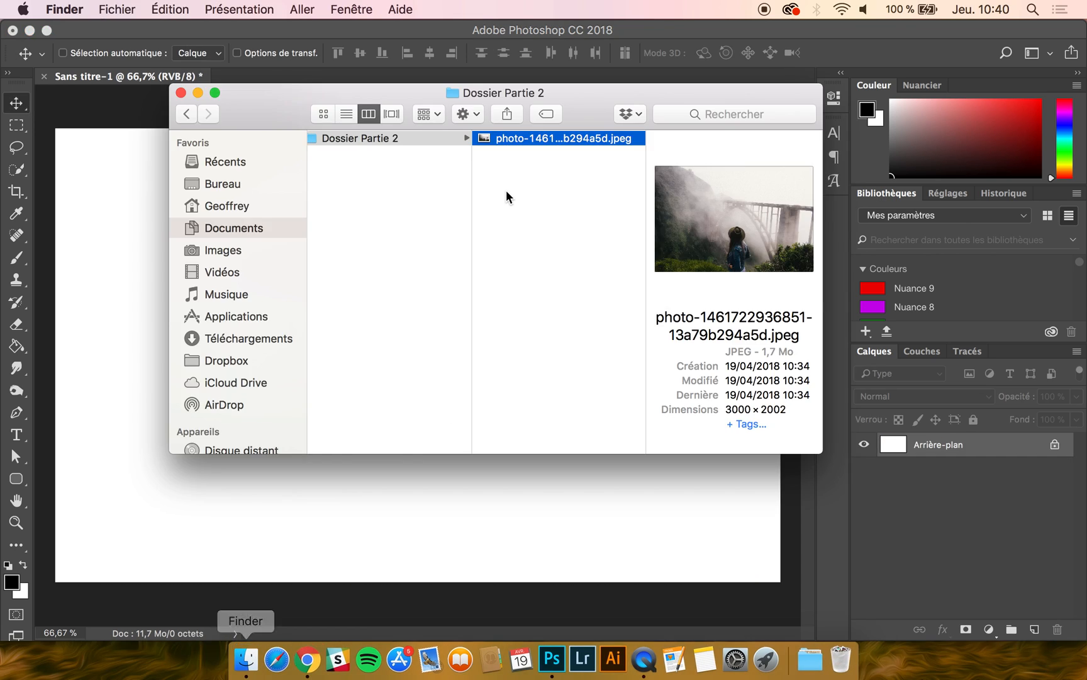
{"action": "left_click_drag", "start_coordinate": [564, 141], "coordinate": [333, 74]}
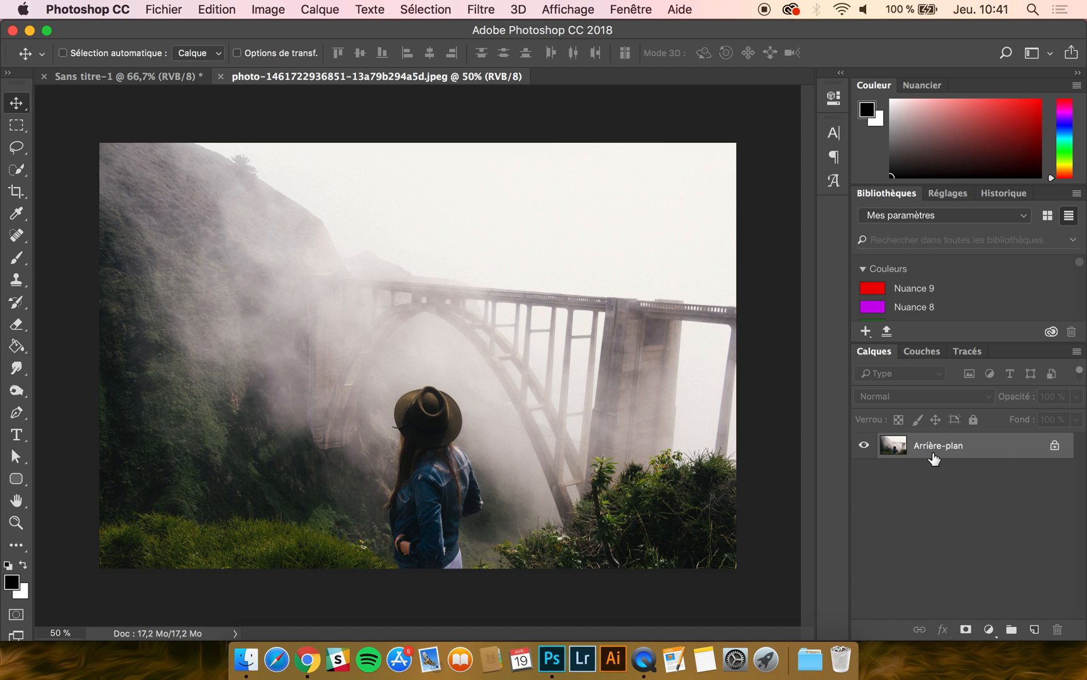
{"action": "left_click", "coordinate": [1055, 446]}
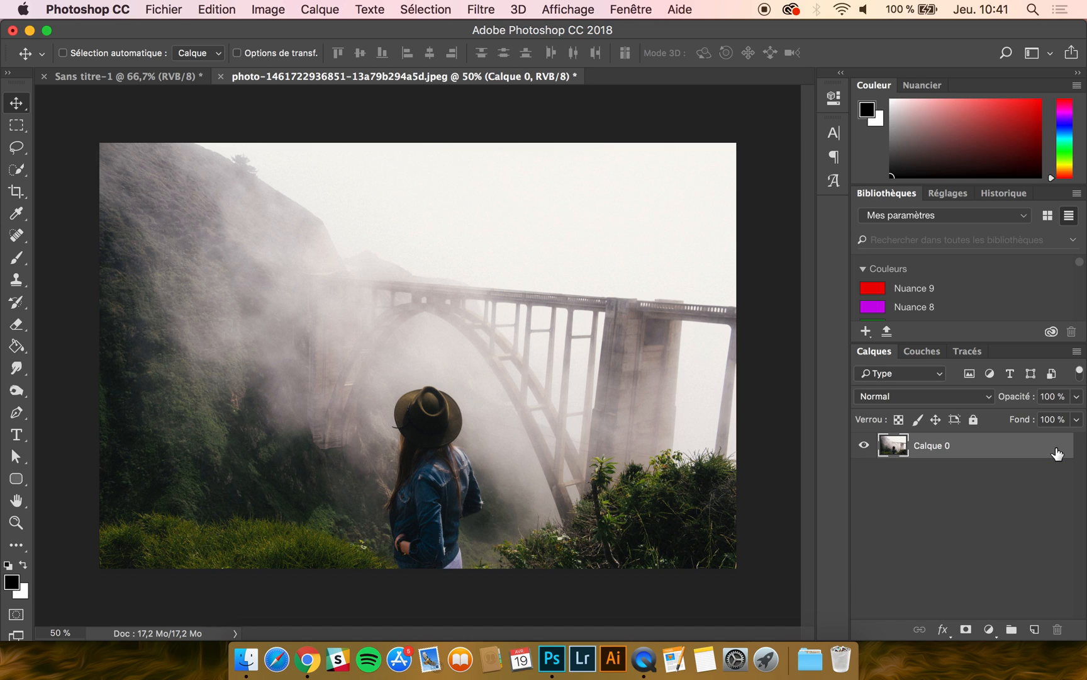
In the Sans titre-1 document, convert the locked background into a normal layer named Calque 0
{"action": "left_click", "coordinate": [131, 76]}
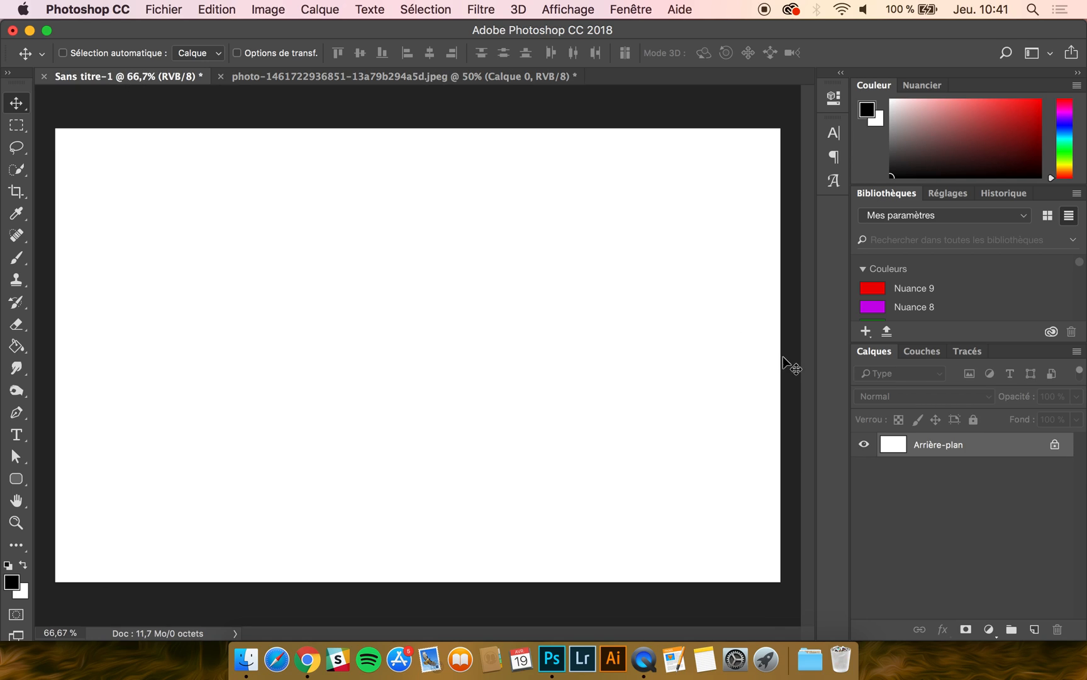
{"action": "left_click", "coordinate": [1055, 447]}
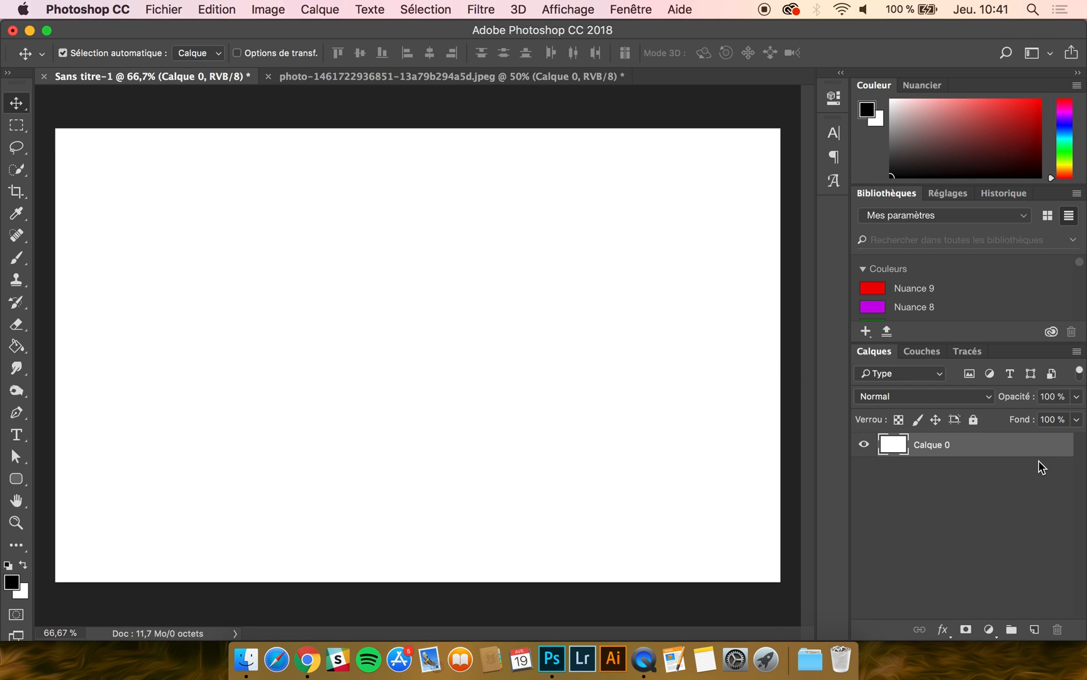
{"action": "key", "text": "super+z"}
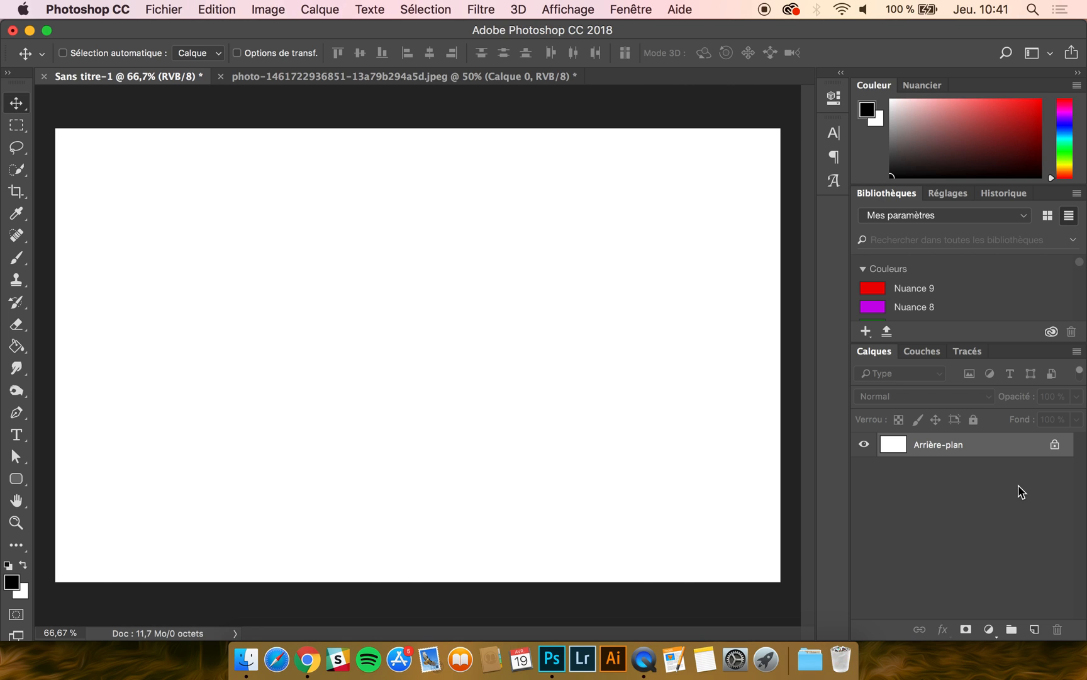
{"action": "double_click", "coordinate": [969, 451]}
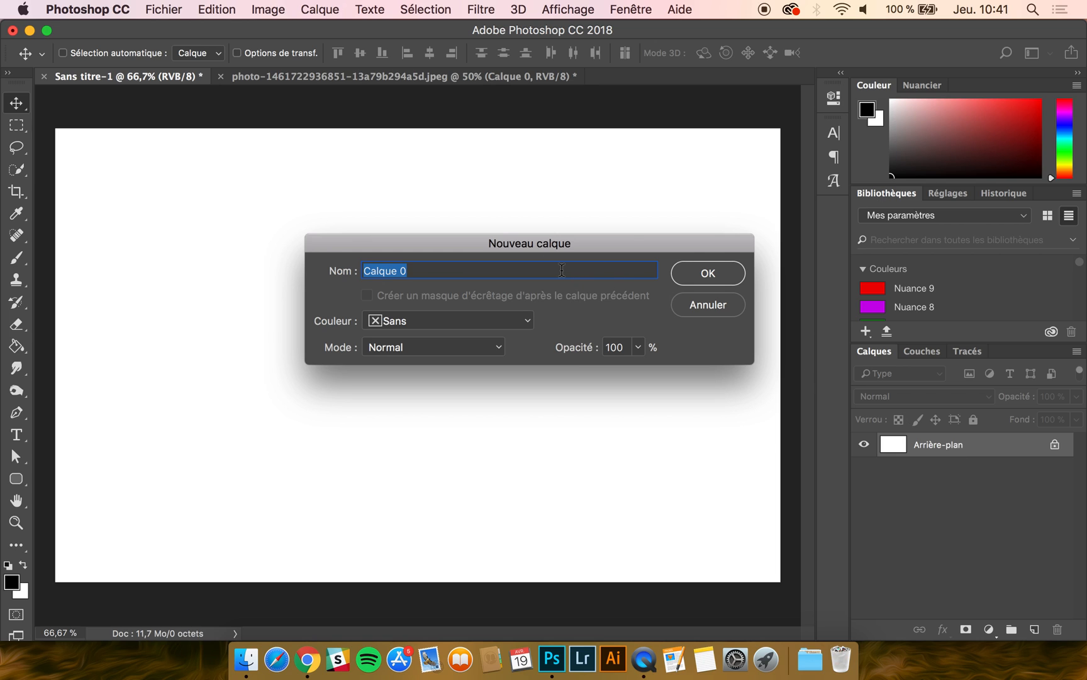
{"action": "left_click", "coordinate": [710, 273]}
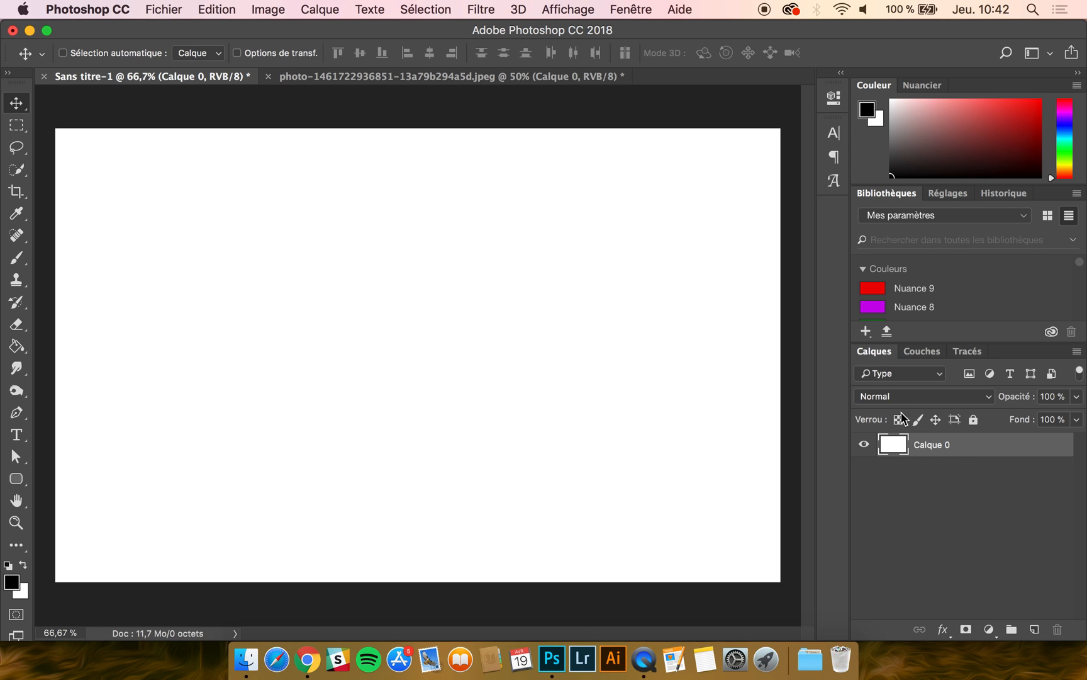
Add an empty layer above Calque 0 in the Sans titre-1 document and hide Calque 0
{"action": "left_click", "coordinate": [492, 80]}
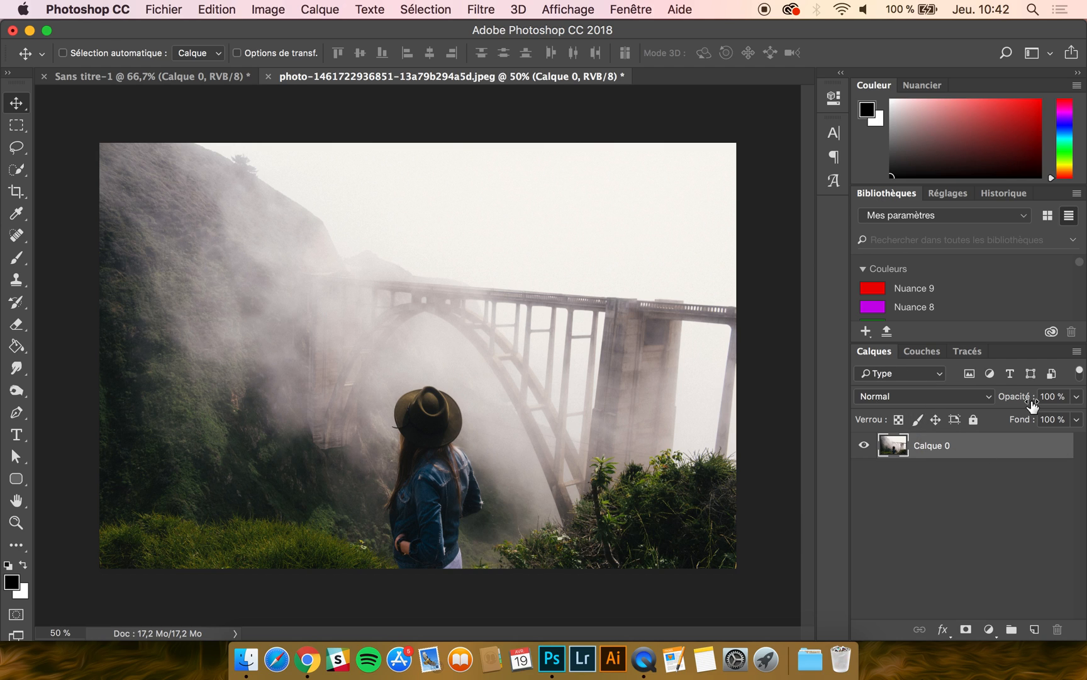
{"action": "left_click", "coordinate": [206, 78]}
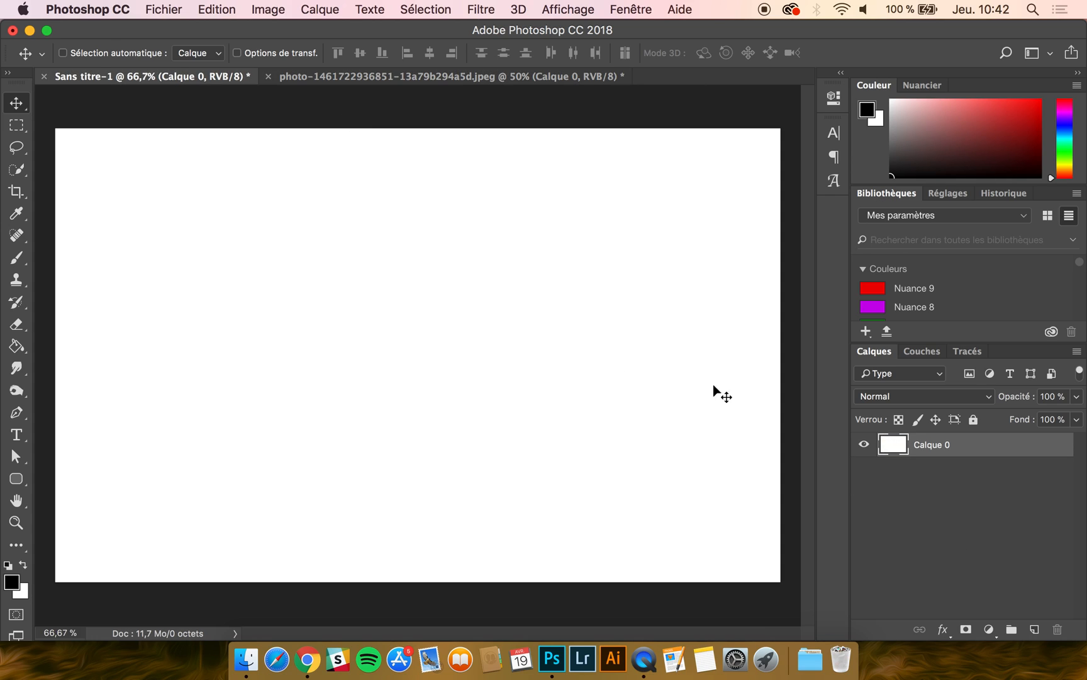
{"action": "left_click", "coordinate": [1034, 630]}
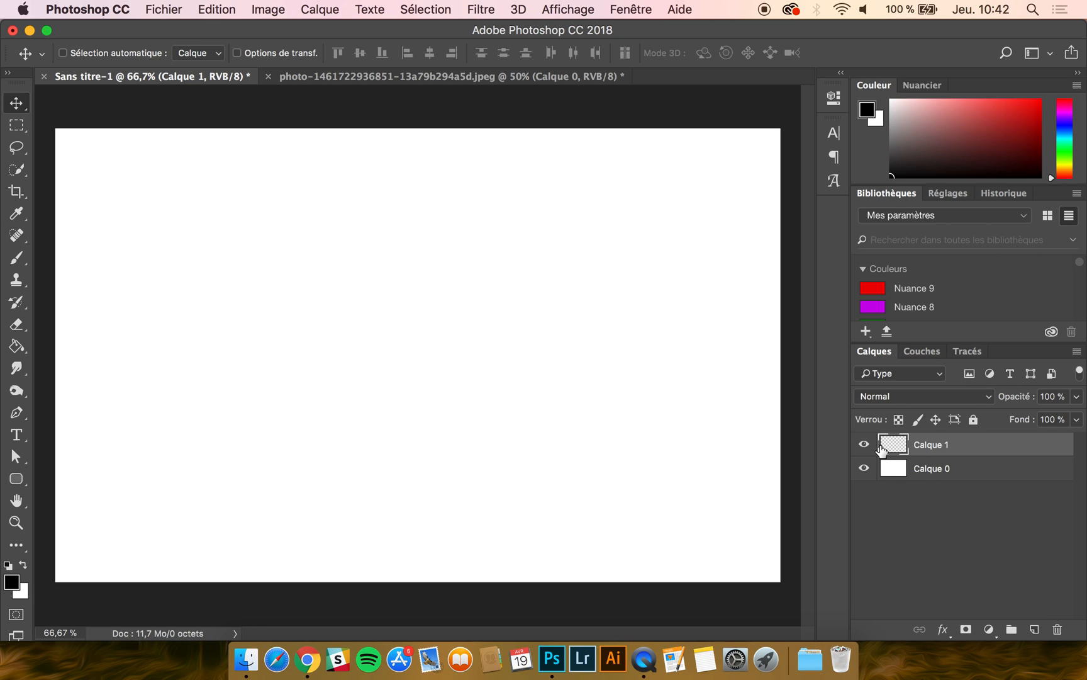
{"action": "left_click", "coordinate": [864, 444]}
{"action": "left_click", "coordinate": [864, 445]}
{"action": "left_click", "coordinate": [864, 445]}
{"action": "left_click", "coordinate": [864, 469]}
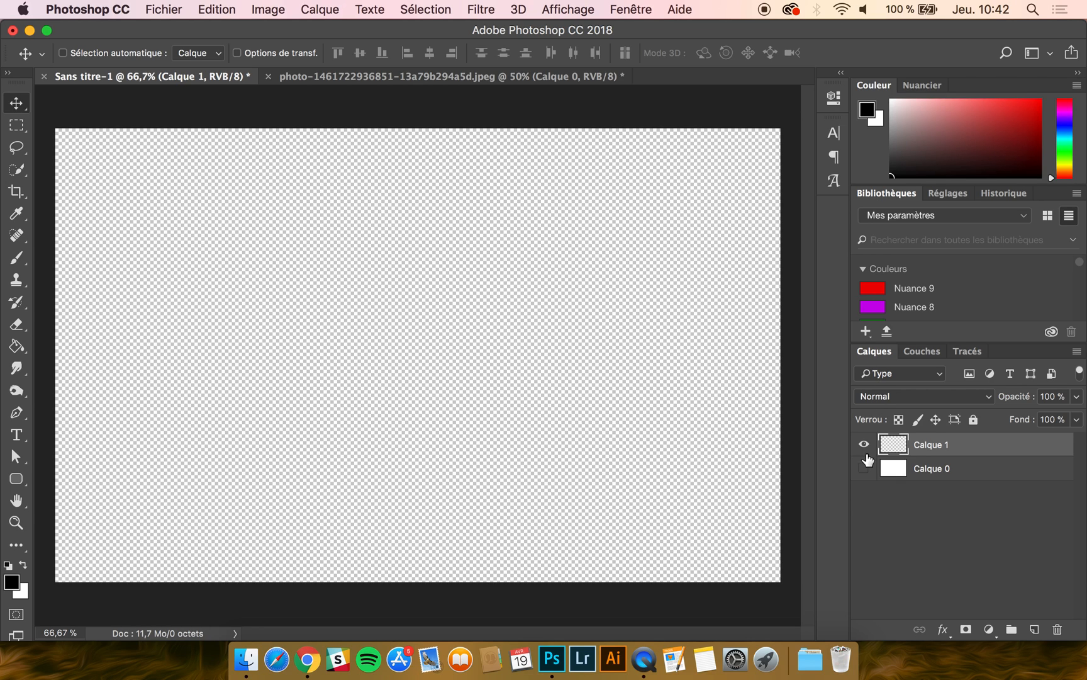
Paint three separate black circles on the new layer with the Arrondi net brush at 559 px
{"action": "left_click", "coordinate": [17, 259]}
{"action": "left_click", "coordinate": [82, 54]}
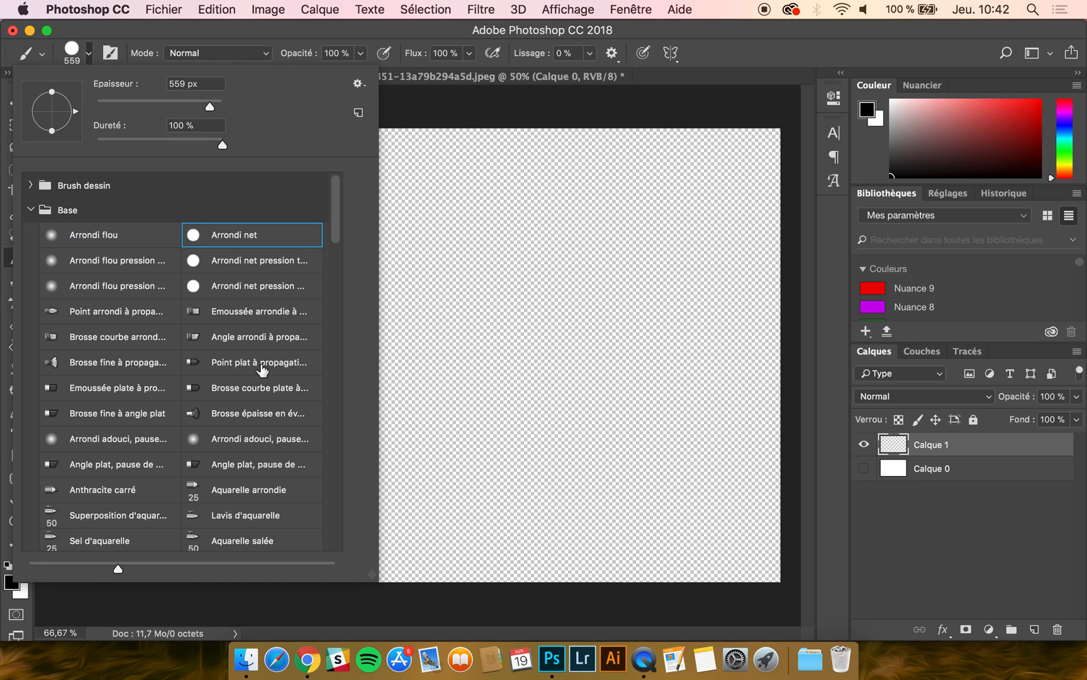
{"action": "left_click", "coordinate": [176, 29]}
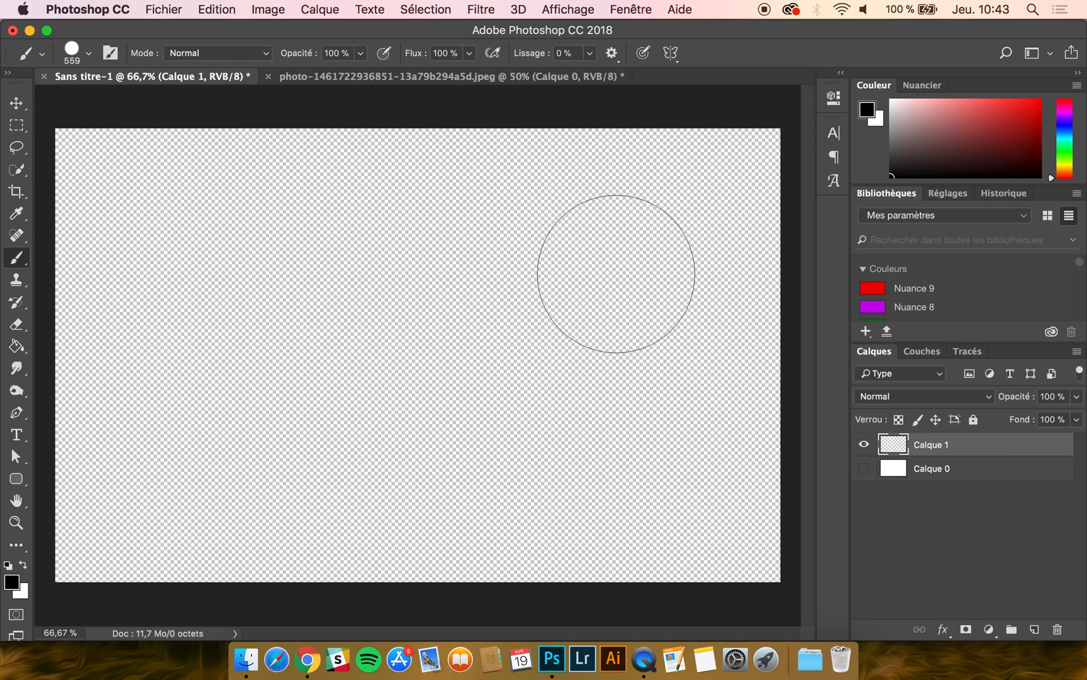
{"action": "left_click", "coordinate": [650, 249]}
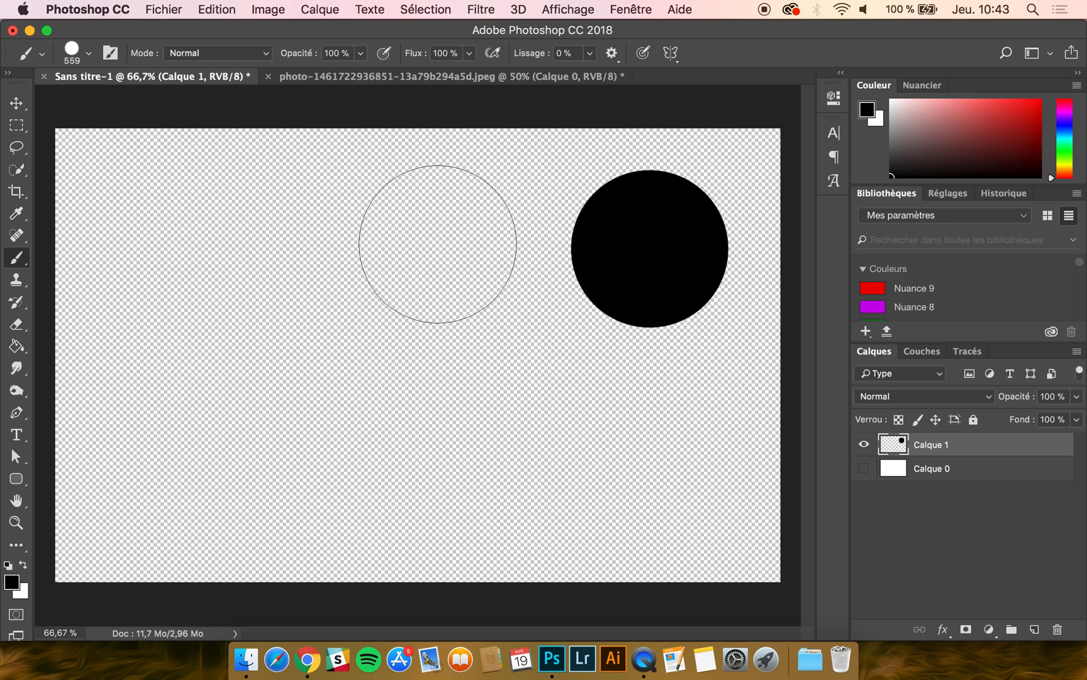
{"action": "left_click", "coordinate": [438, 244]}
{"action": "left_click", "coordinate": [416, 442]}
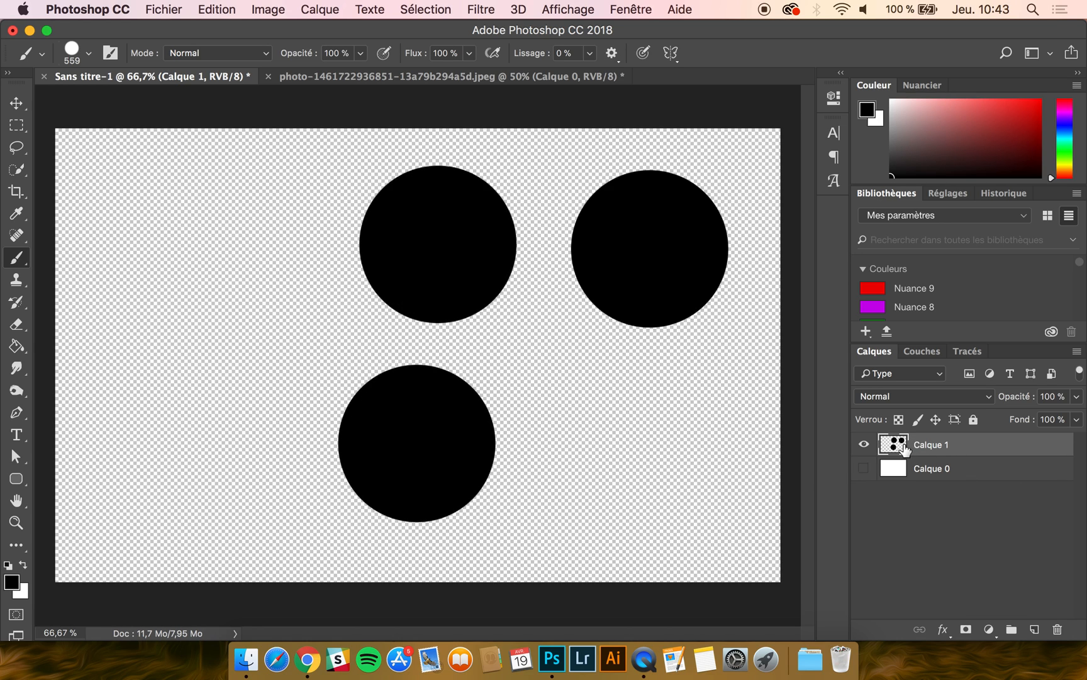
Show Calque 0 again and toggle the visibility of the layer with the three circles off and on
{"action": "left_click", "coordinate": [864, 444]}
{"action": "left_click", "coordinate": [864, 469]}
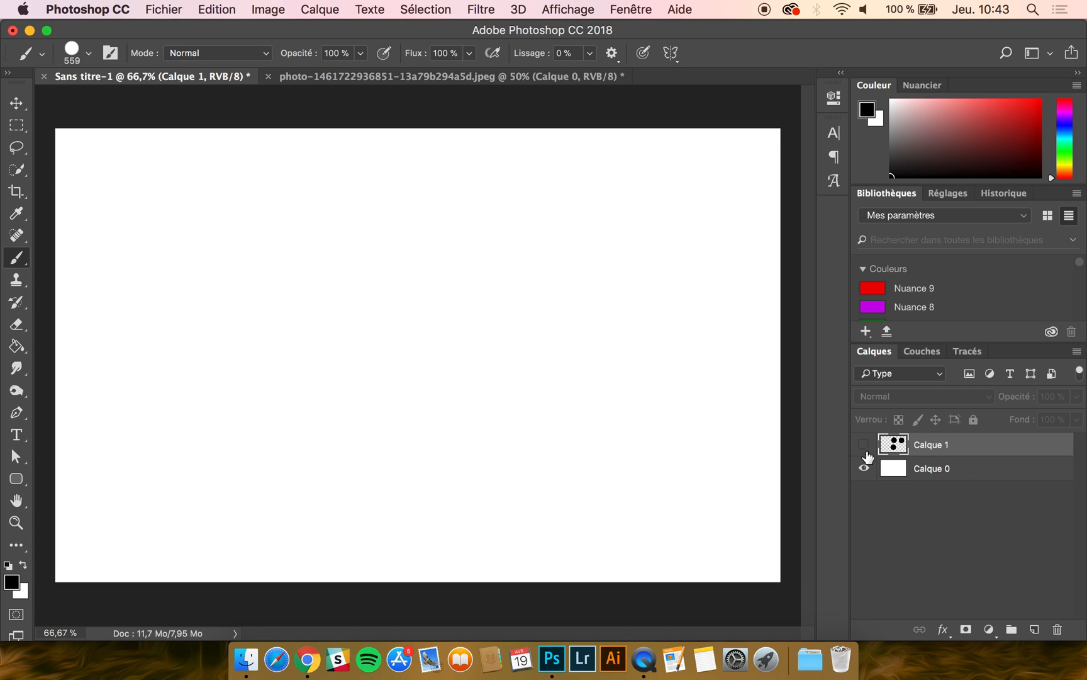
{"action": "left_click", "coordinate": [865, 445]}
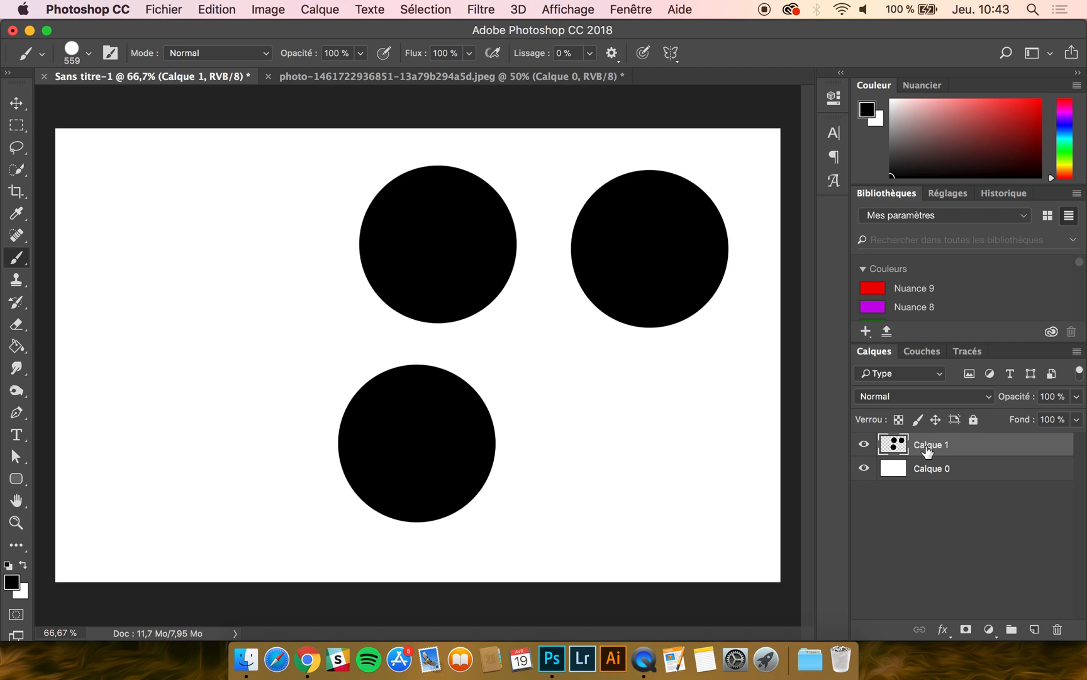
In the photo document, paint a black circle over the bridge on a new layer and toggle that layer's visibility
{"action": "left_click", "coordinate": [390, 78]}
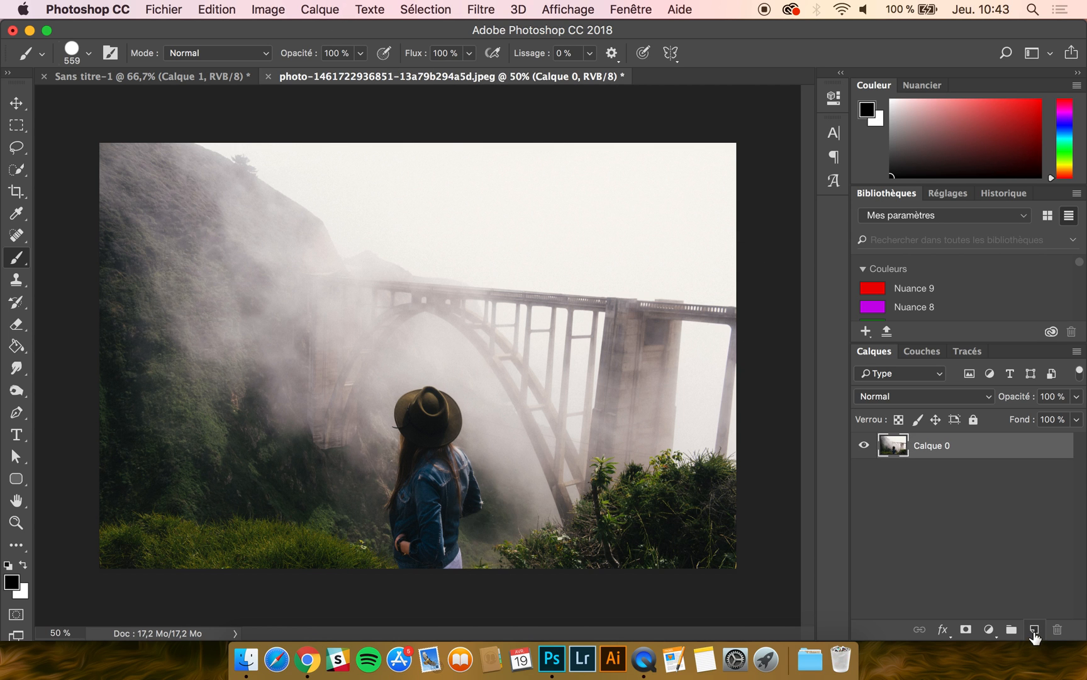
{"action": "left_click", "coordinate": [504, 317]}
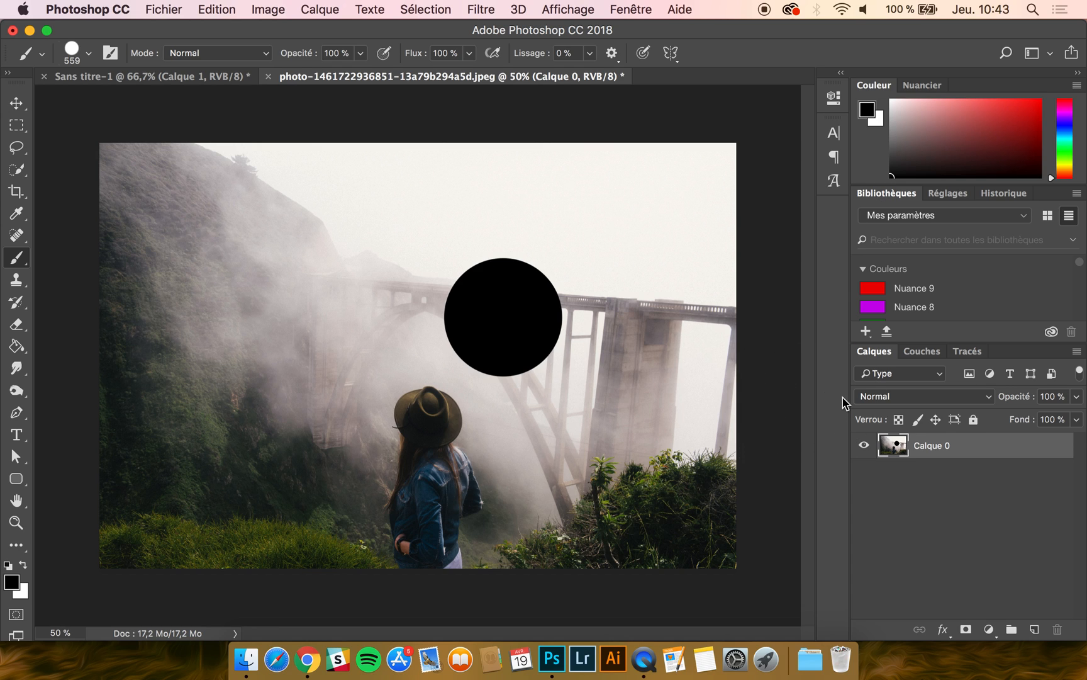
{"action": "key", "text": "super+z"}
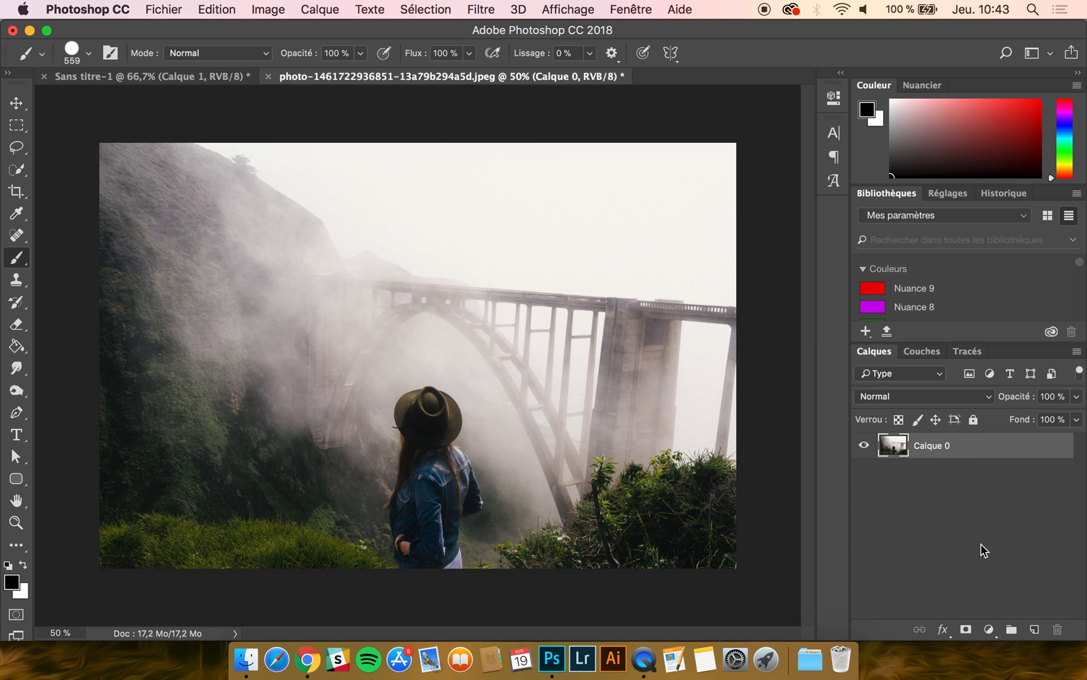
{"action": "left_click", "coordinate": [1035, 630]}
{"action": "left_click", "coordinate": [517, 312]}
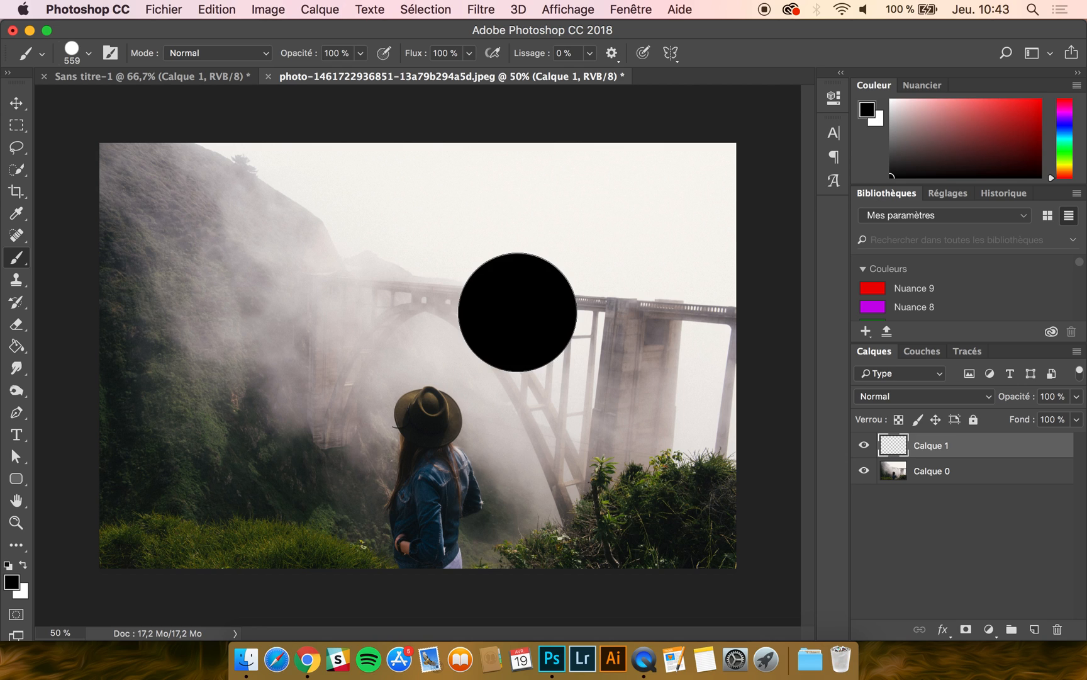
{"action": "left_click", "coordinate": [865, 447]}
{"action": "left_click", "coordinate": [865, 448]}
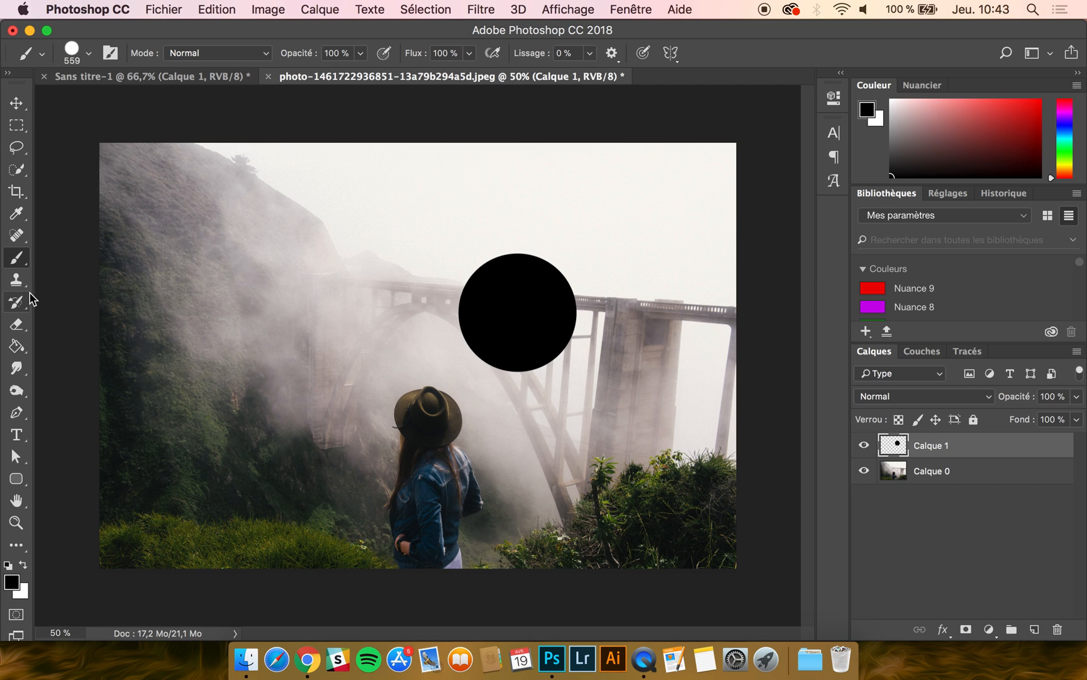
Zoom in on the photo to 200% and back out to 66.67%, leaving the Zoom tool set to zoom in
{"action": "left_click", "coordinate": [16, 523]}
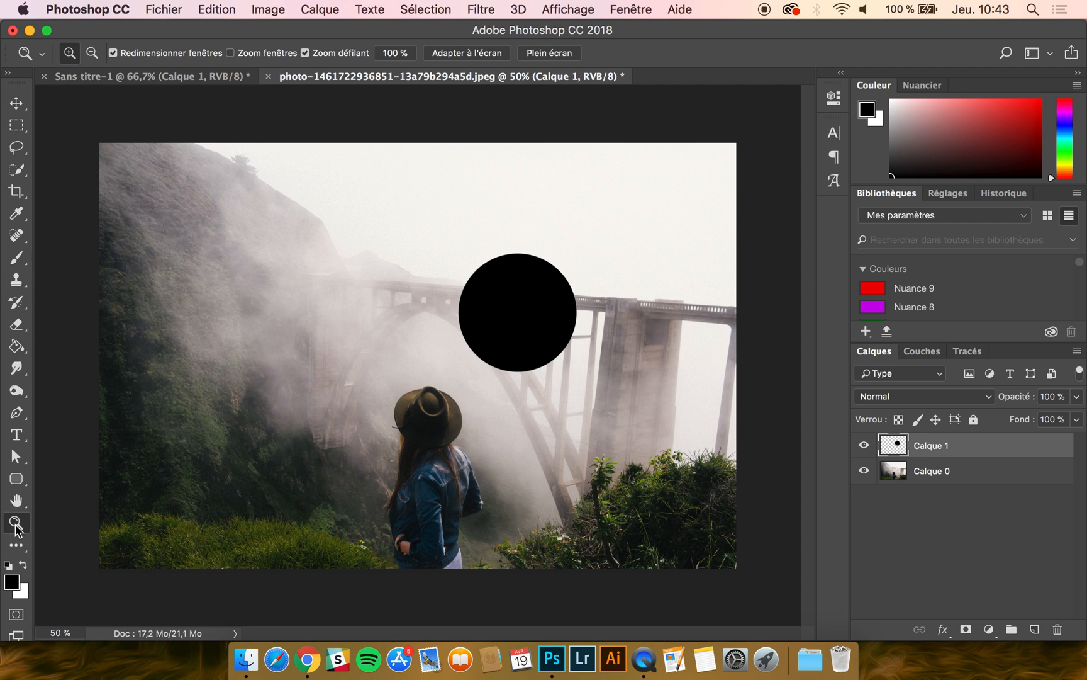
{"action": "left_click", "coordinate": [403, 332]}
{"action": "left_click", "coordinate": [403, 332]}
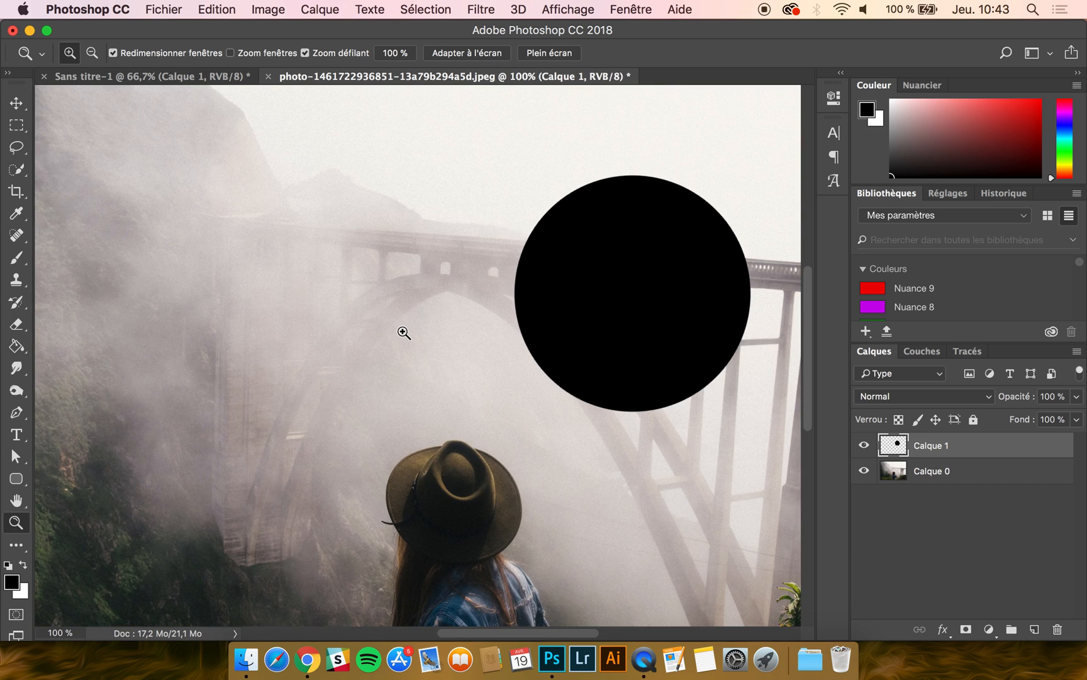
{"action": "left_click", "coordinate": [403, 332]}
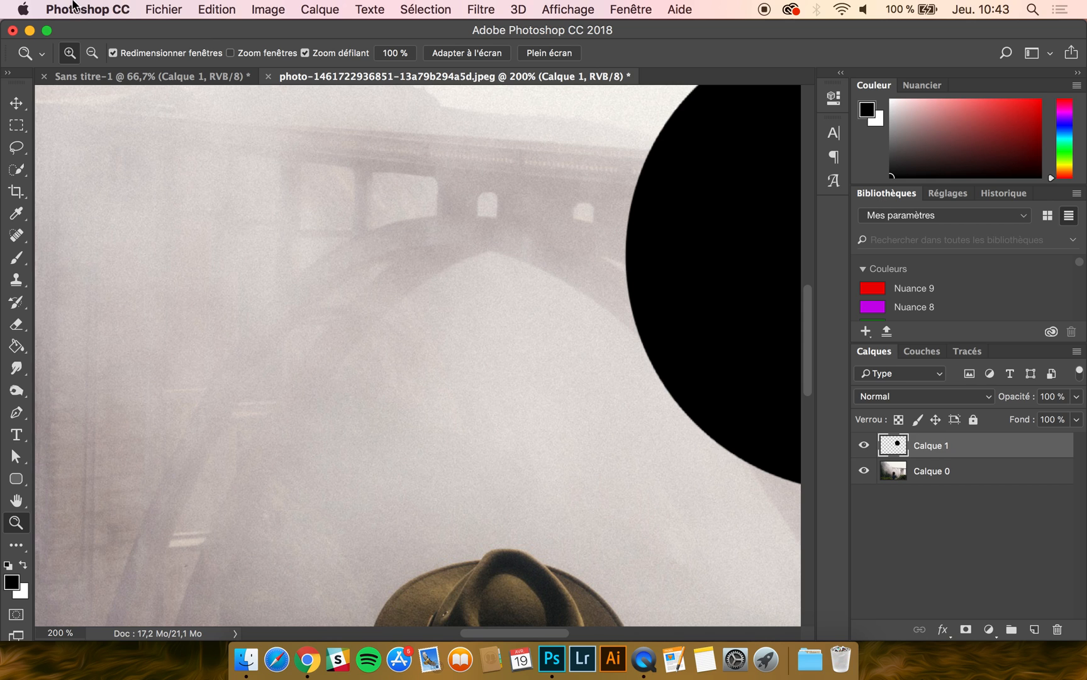
{"action": "left_click", "coordinate": [93, 54]}
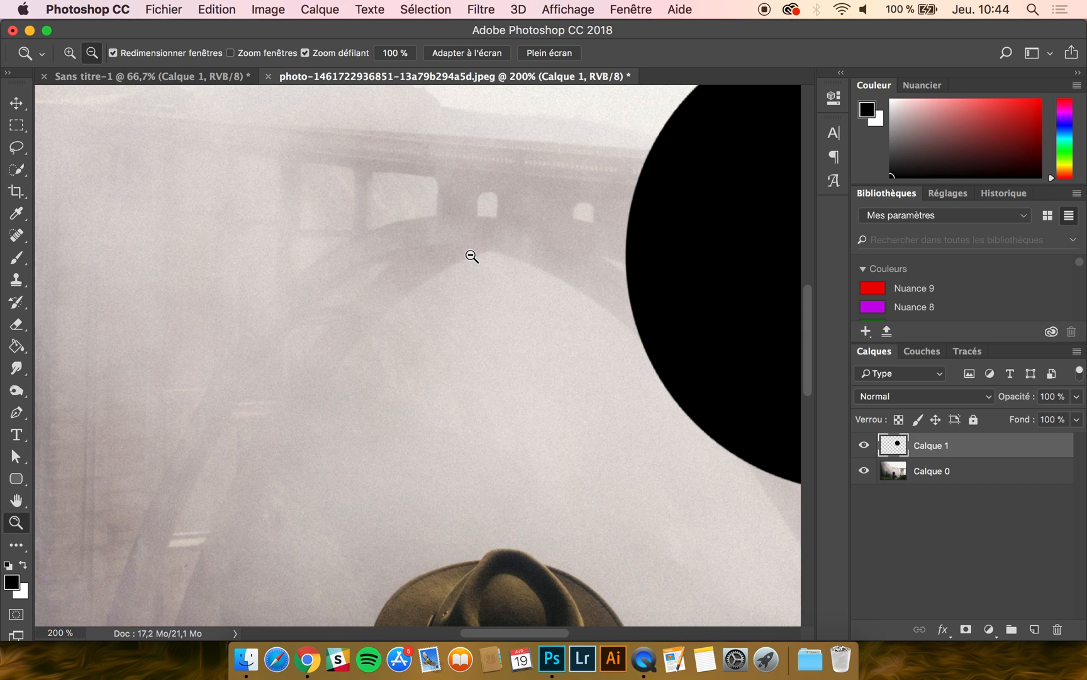
{"action": "left_click", "coordinate": [446, 306]}
{"action": "left_click", "coordinate": [447, 306]}
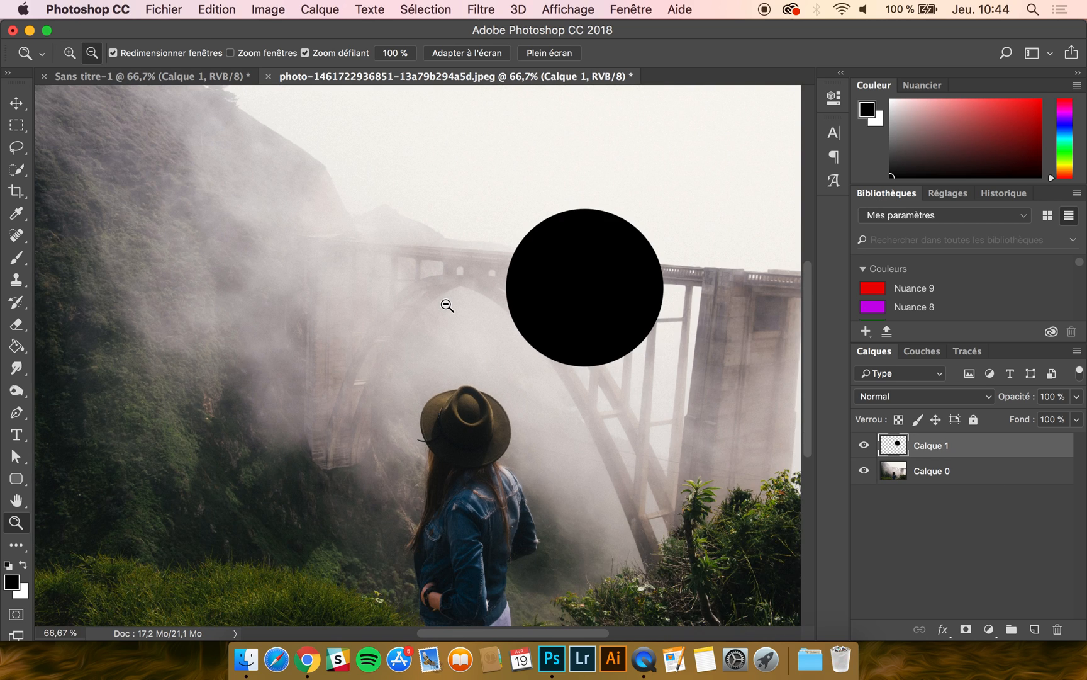
{"action": "left_click", "coordinate": [70, 54]}
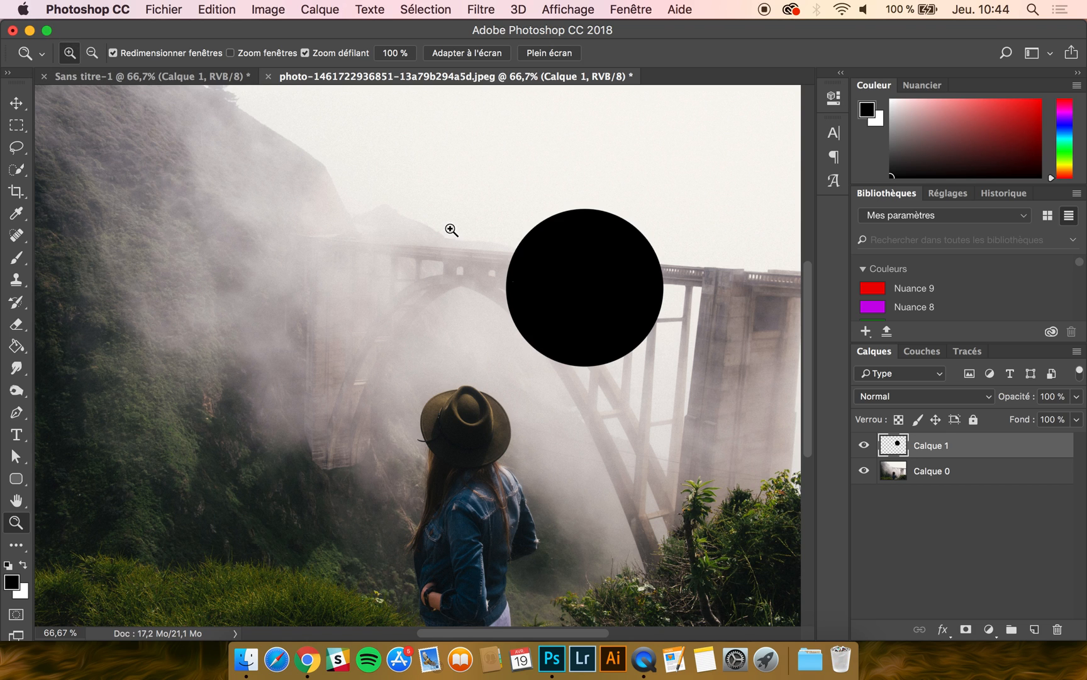
Zoom in on the photo to 100%, back out to 50%, and in again with the Zoom tool
{"action": "left_click", "coordinate": [458, 303]}
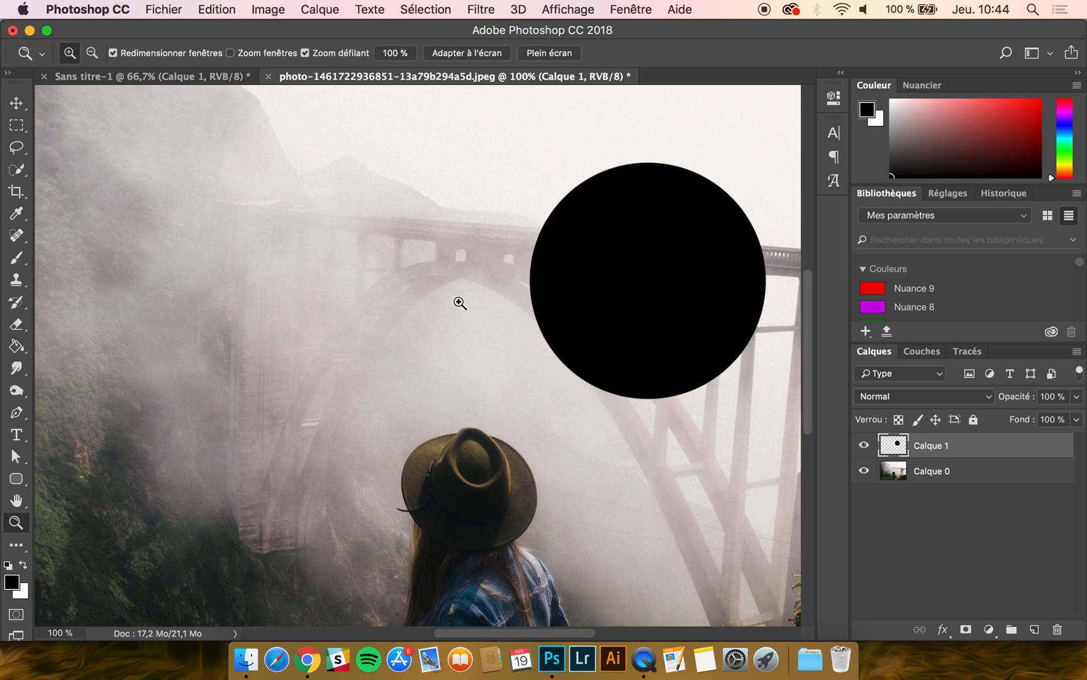
{"action": "key", "text": "alt"}
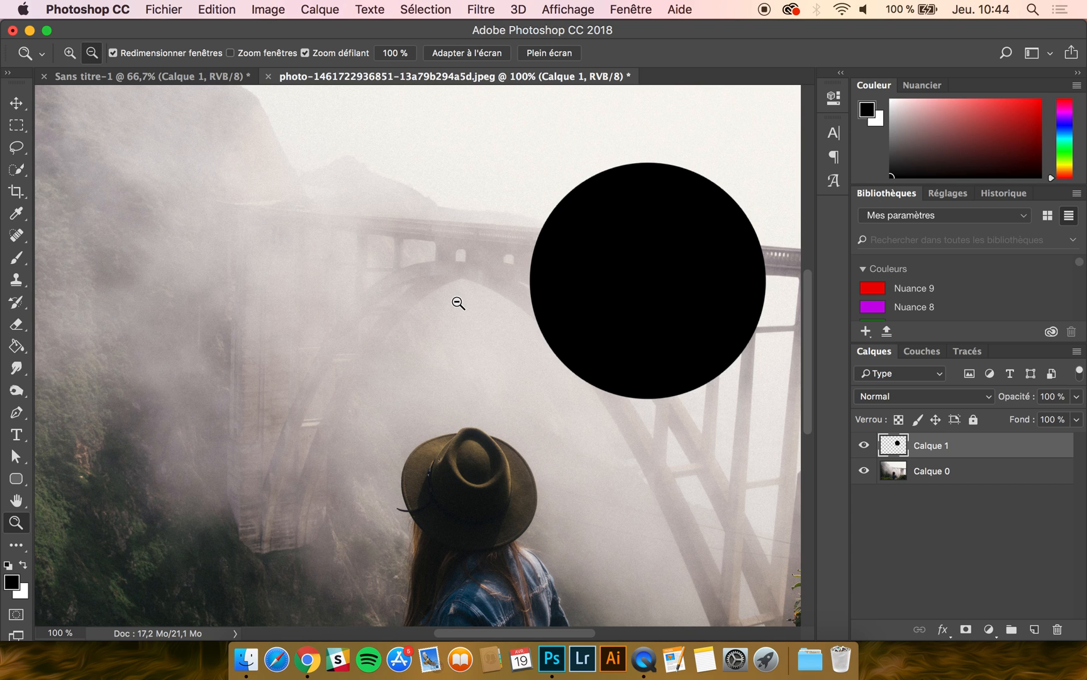
{"action": "left_click", "coordinate": [396, 280], "text": "alt"}
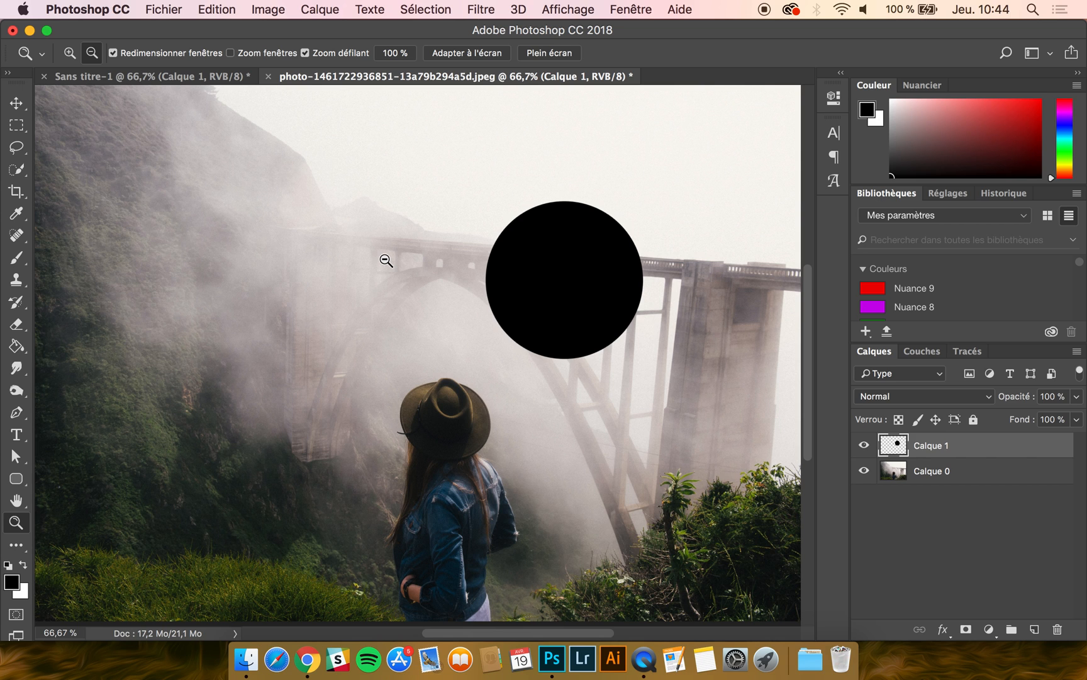
{"action": "left_click", "coordinate": [410, 272], "text": "alt"}
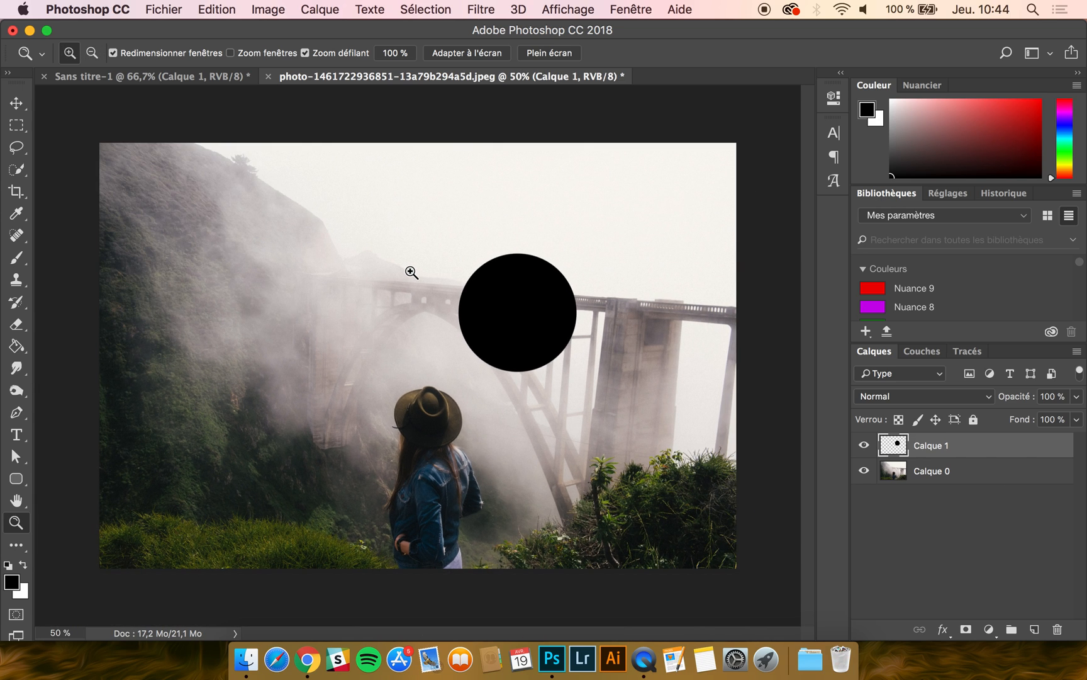
{"action": "left_click", "coordinate": [411, 272]}
{"action": "left_click", "coordinate": [422, 291], "text": "alt"}
{"action": "left_click_drag", "start_coordinate": [422, 291], "coordinate": [423, 294]}
With the Move tool active, zoom the photo out and in several times, finishing zoomed out at 34.4%
{"action": "left_click", "coordinate": [11, 102]}
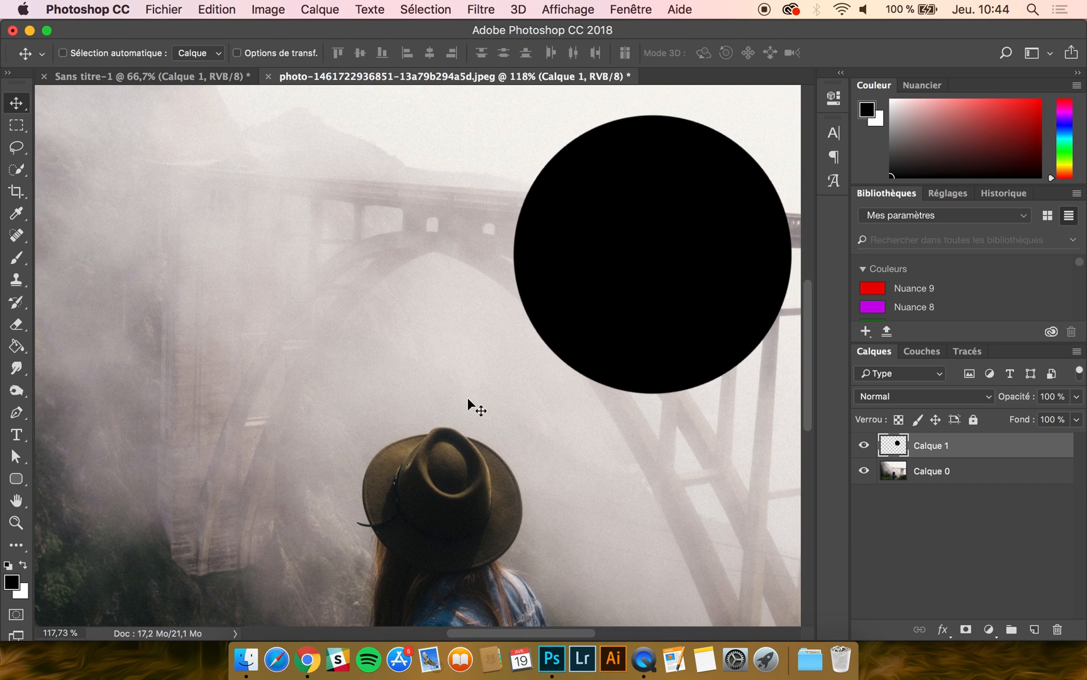
{"action": "key", "text": "super+minus"}
{"action": "key", "text": "super+minus"}
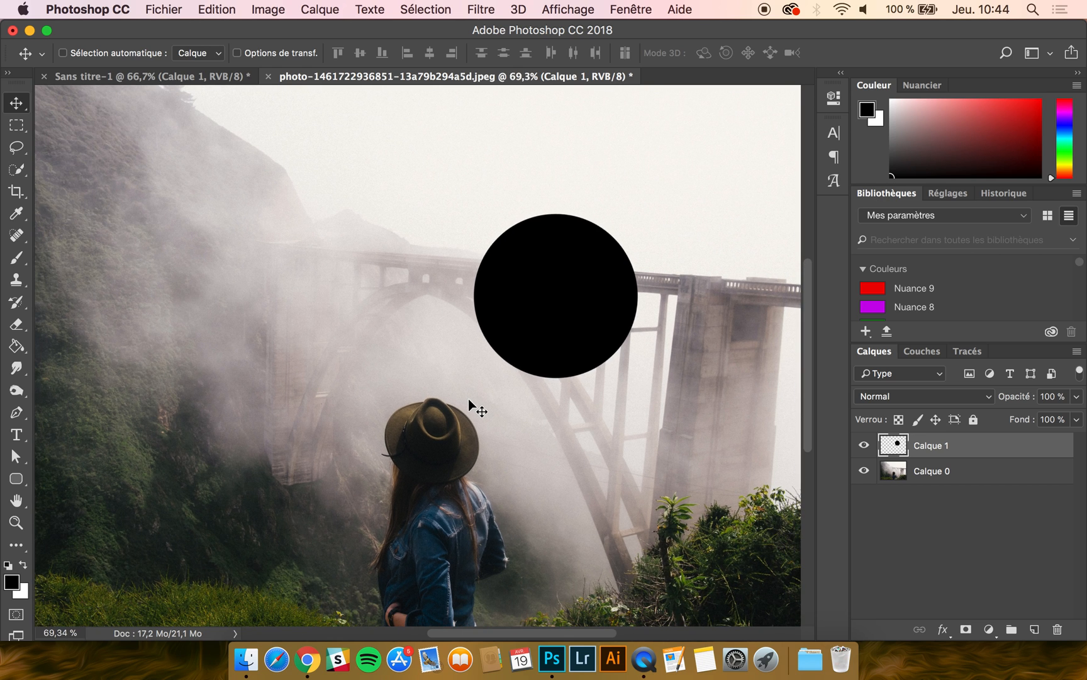
{"action": "key", "text": "super+minus"}
{"action": "key", "text": "super+plus"}
{"action": "key", "text": "super+plus"}
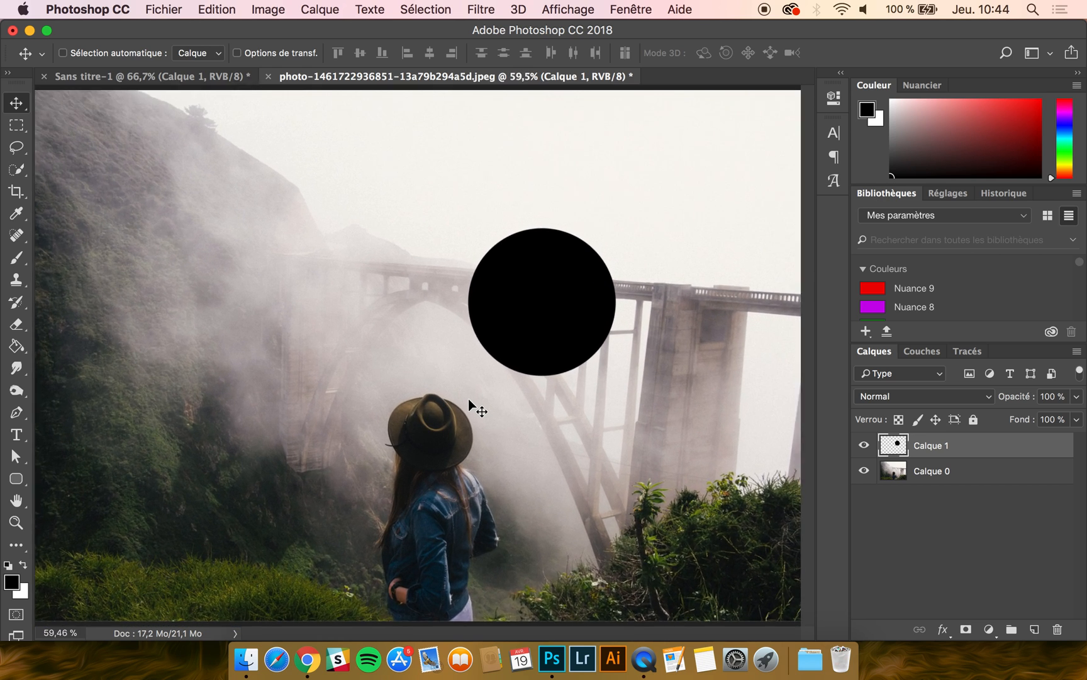
{"action": "key", "text": "super+plus"}
{"action": "key", "text": "super+plus"}
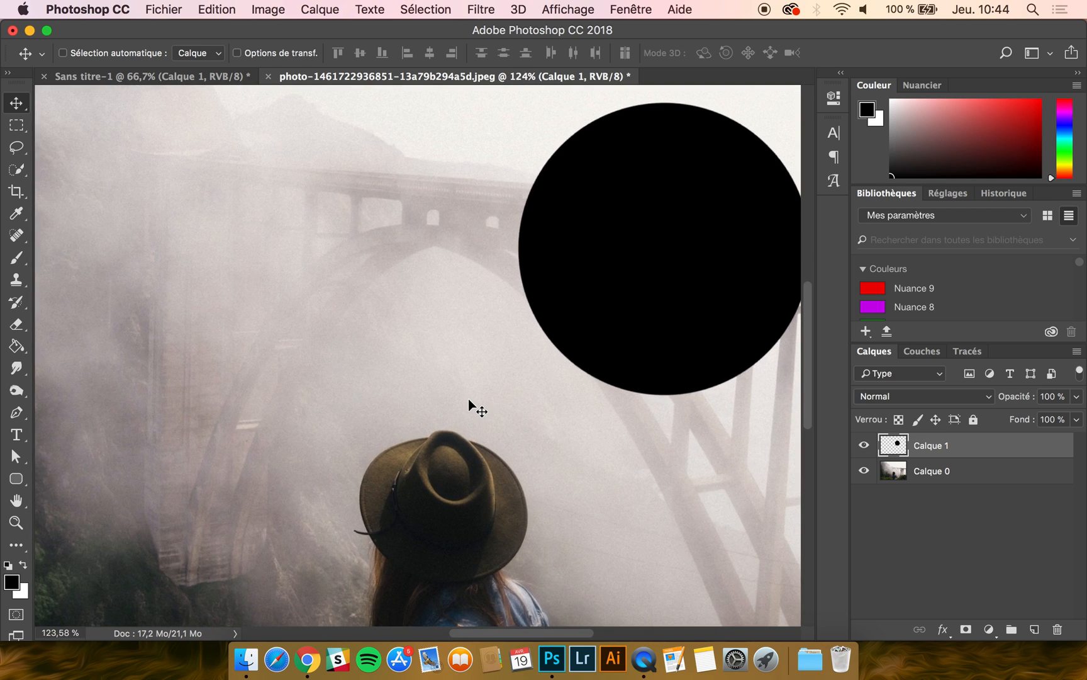
{"action": "scroll", "coordinate": [468, 399], "scroll_direction": "up", "scroll_amount": 1}
{"action": "scroll", "coordinate": [468, 399], "scroll_direction": "down", "scroll_amount": 2}
{"action": "key", "text": "super+minus"}
{"action": "key", "text": "super+minus"}
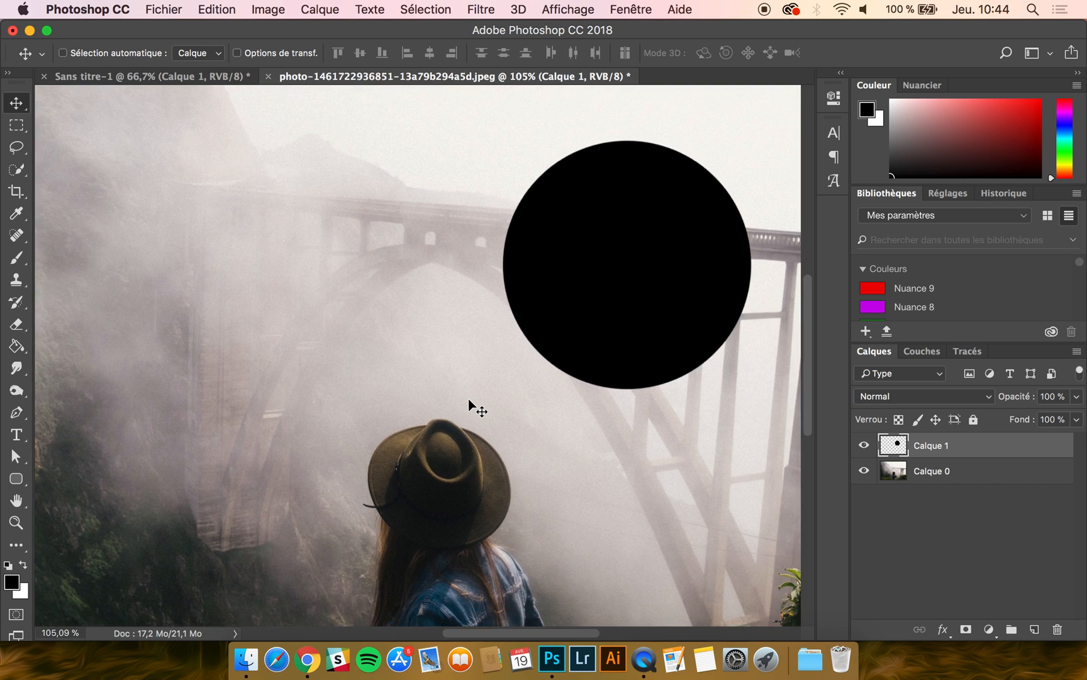
{"action": "key", "text": "super+0"}
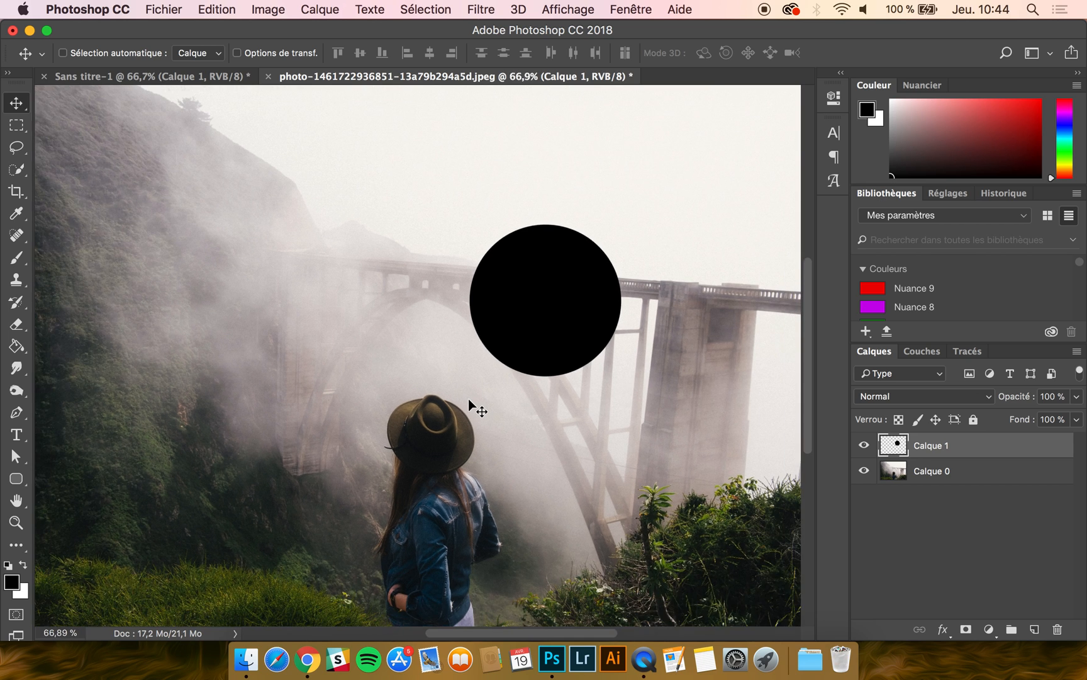
{"action": "scroll", "coordinate": [147, 438], "scroll_direction": "down", "scroll_amount": 4}
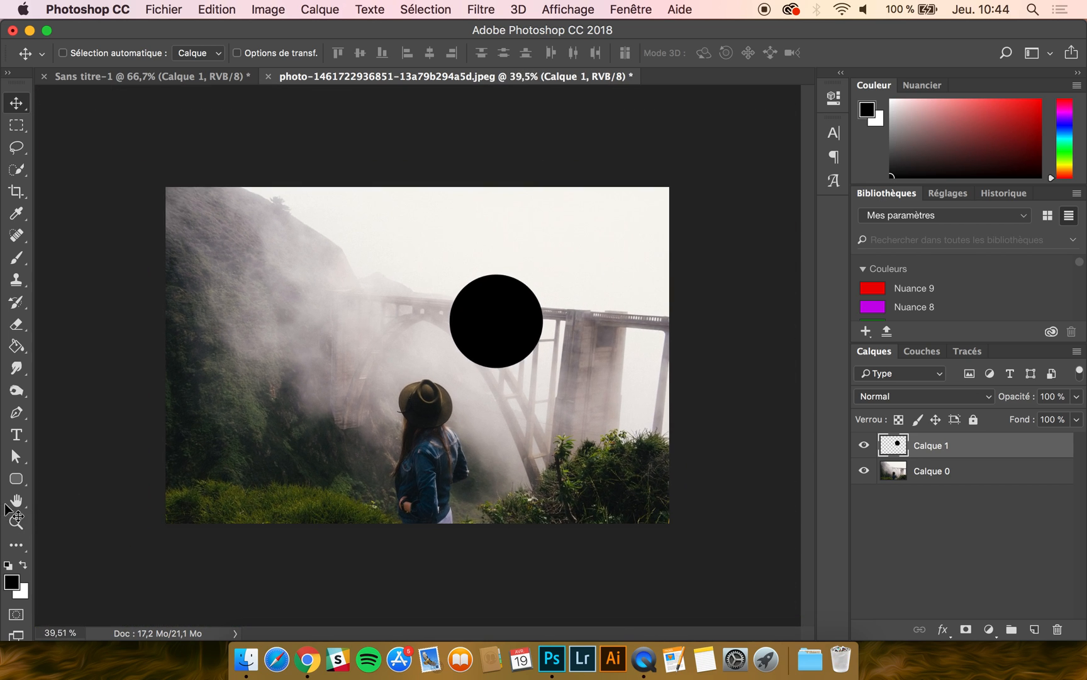
{"action": "scroll", "coordinate": [16, 503], "scroll_direction": "down", "scroll_amount": 1}
Zoom in to 88.89% and pan around the photo with the Hand tool
{"action": "left_click", "coordinate": [15, 501]}
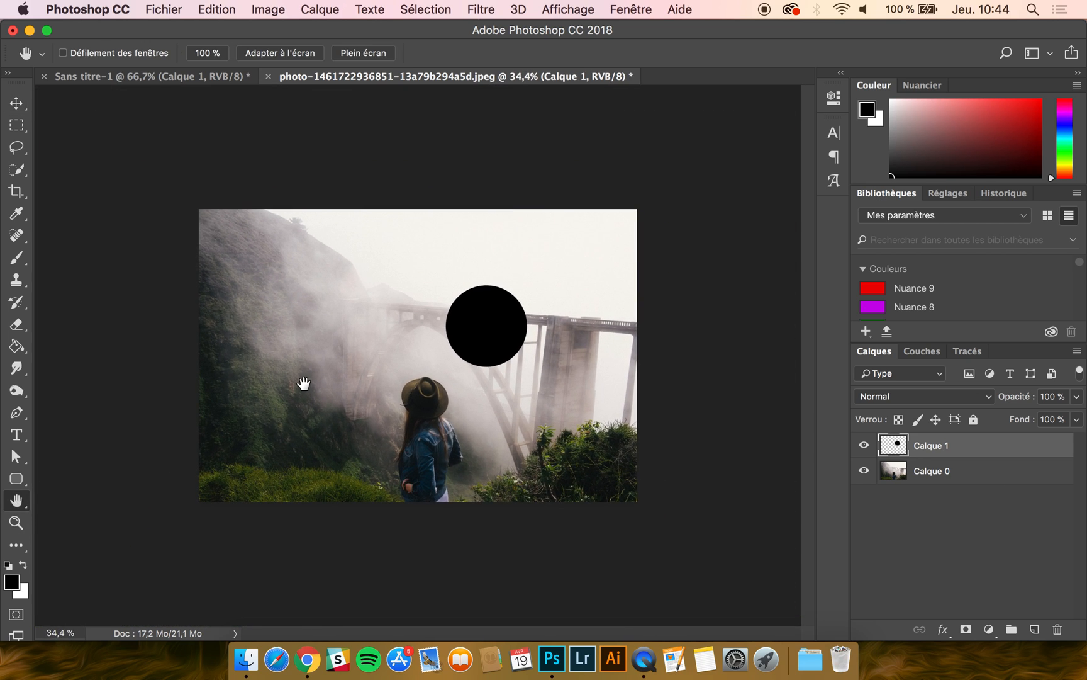
{"action": "key", "text": "super+plus"}
{"action": "key", "text": "super+plus"}
{"action": "key", "text": "super+plus"}
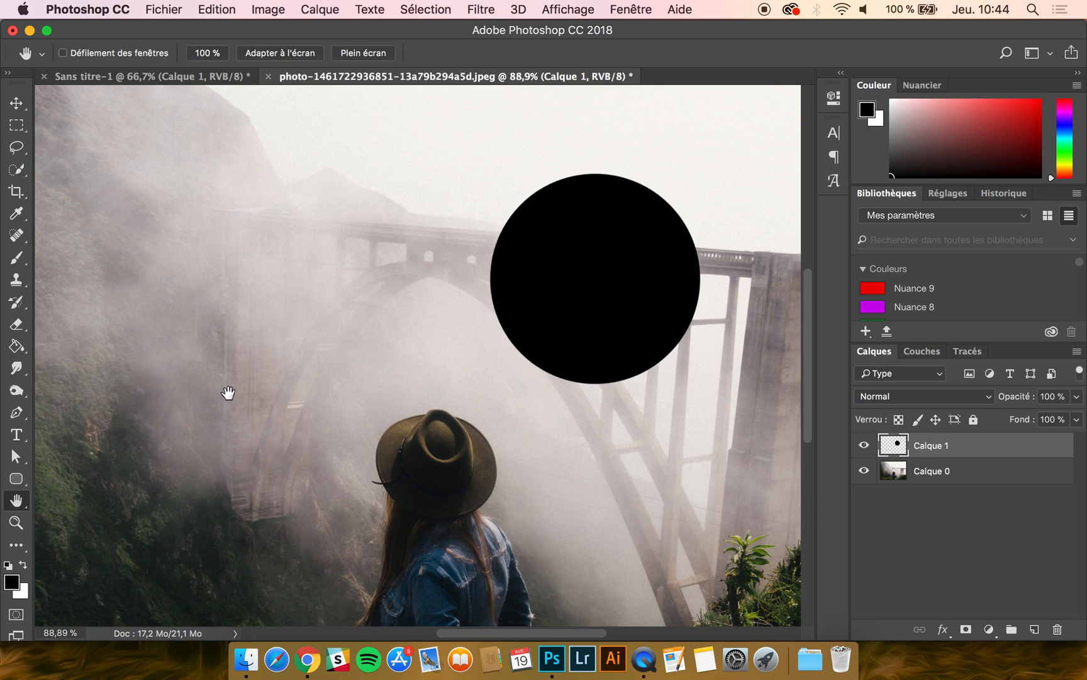
{"action": "left_click_drag", "start_coordinate": [213, 230], "coordinate": [292, 337]}
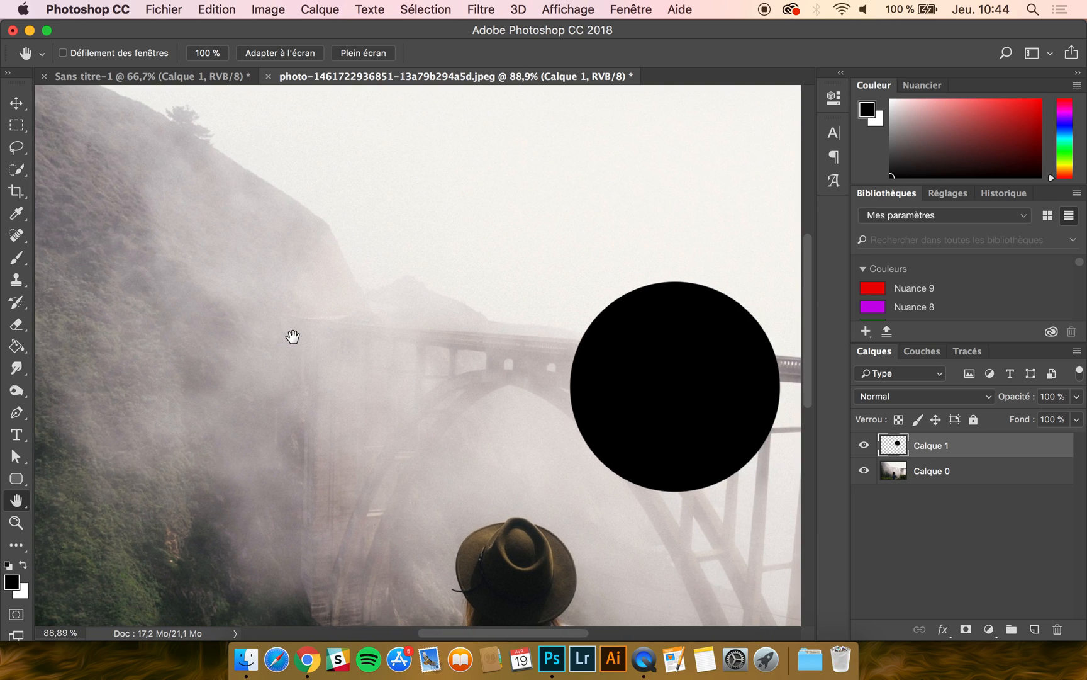
{"action": "scroll", "coordinate": [360, 372], "scroll_direction": "right", "scroll_amount": 5}
{"action": "scroll", "coordinate": [359, 372], "scroll_direction": "down", "scroll_amount": 4}
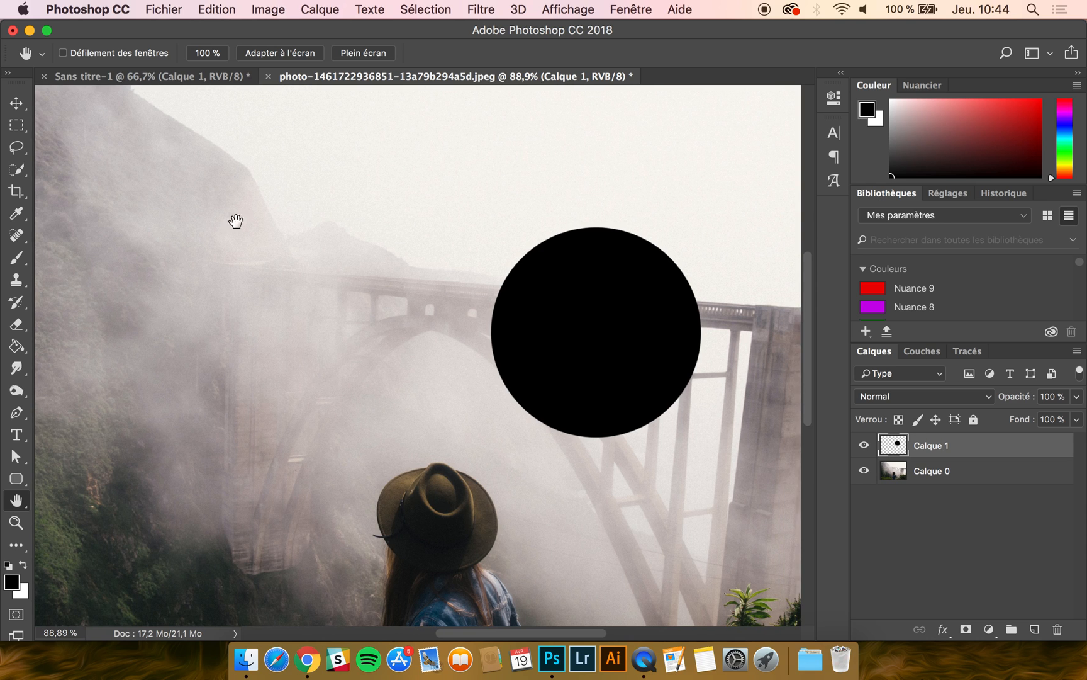
With the Move tool active, scroll the magnified photo horizontally and vertically to view its different areas
{"action": "left_click", "coordinate": [16, 106]}
{"action": "scroll", "coordinate": [391, 384], "scroll_direction": "right", "scroll_amount": 5}
{"action": "scroll", "coordinate": [390, 384], "scroll_direction": "down", "scroll_amount": 1}
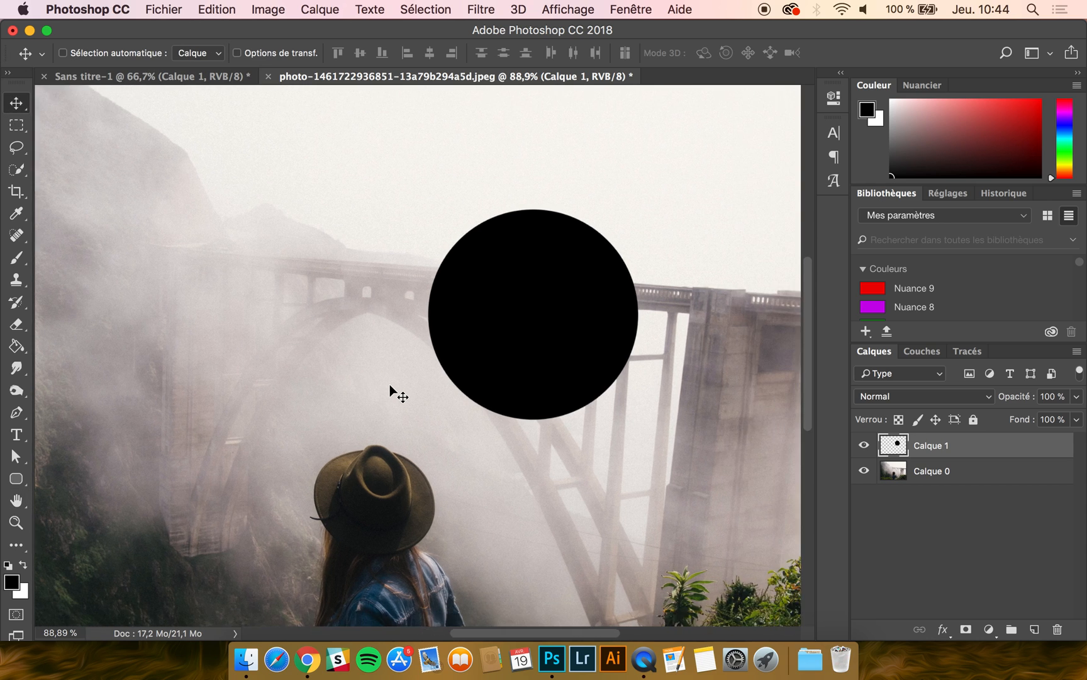
{"action": "scroll", "coordinate": [390, 384], "scroll_direction": "up", "scroll_amount": 2}
{"action": "scroll", "coordinate": [390, 384], "scroll_direction": "up", "scroll_amount": 2}
{"action": "scroll", "coordinate": [391, 385], "scroll_direction": "left", "scroll_amount": 5}
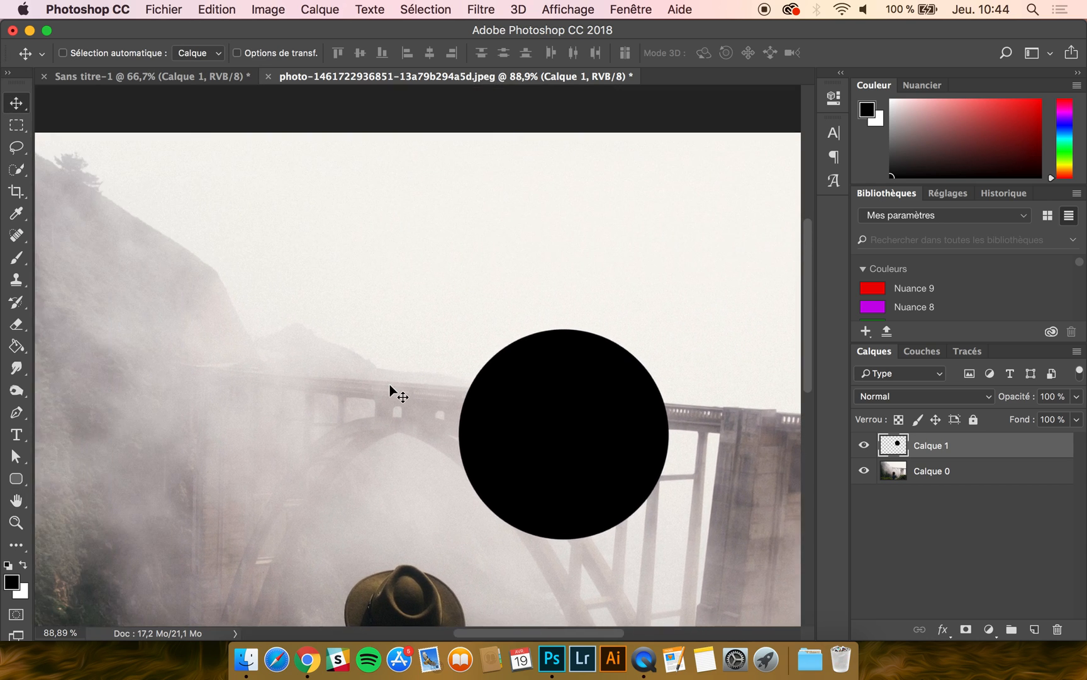
{"action": "scroll", "coordinate": [390, 385], "scroll_direction": "down", "scroll_amount": 4}
{"action": "scroll", "coordinate": [391, 385], "scroll_direction": "down", "scroll_amount": 2}
{"action": "scroll", "coordinate": [390, 385], "scroll_direction": "right", "scroll_amount": 4}
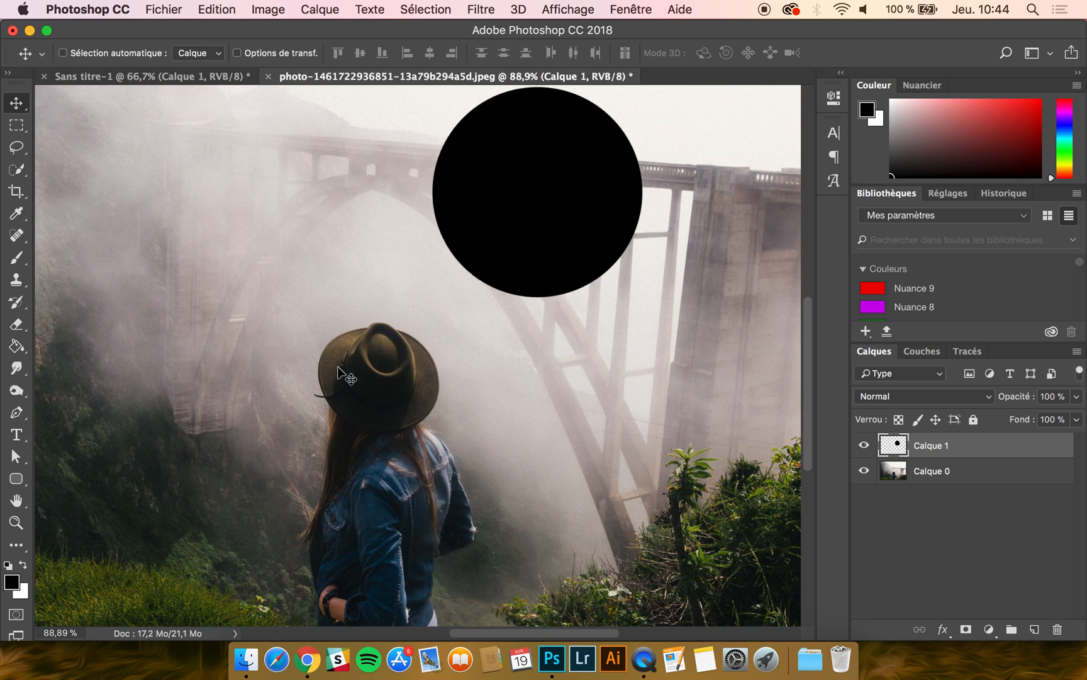
Show the variants grouped with the Hand tool and switch between the Hand and Move tools
{"action": "left_click_drag", "start_coordinate": [17, 504], "coordinate": [102, 498]}
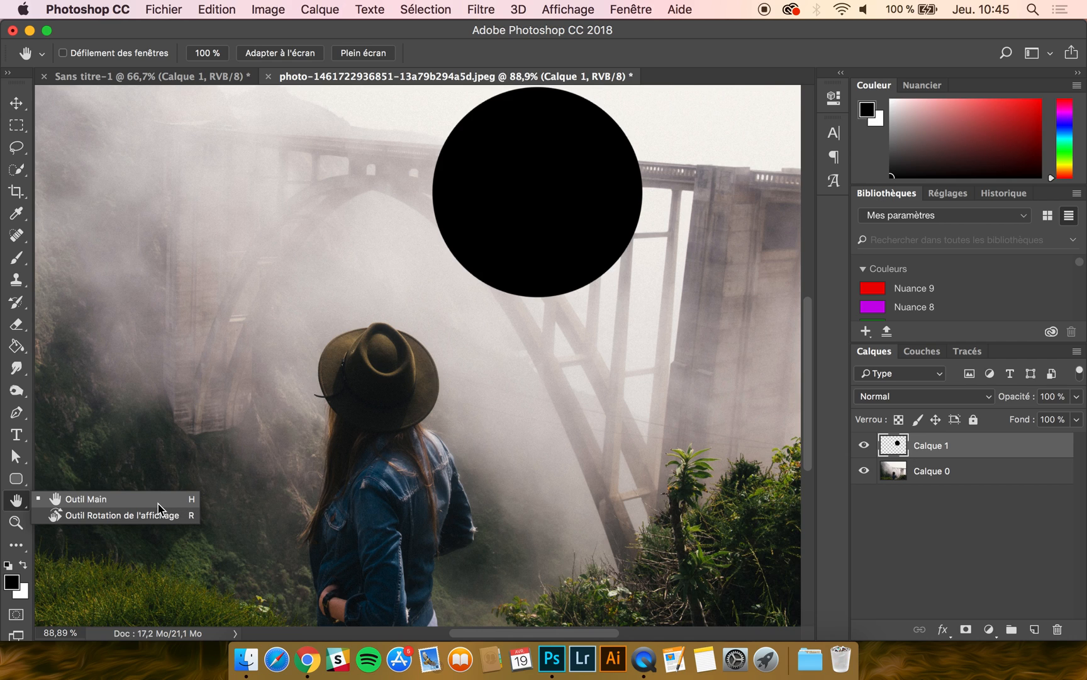
{"action": "left_click_drag", "start_coordinate": [159, 509], "coordinate": [157, 504]}
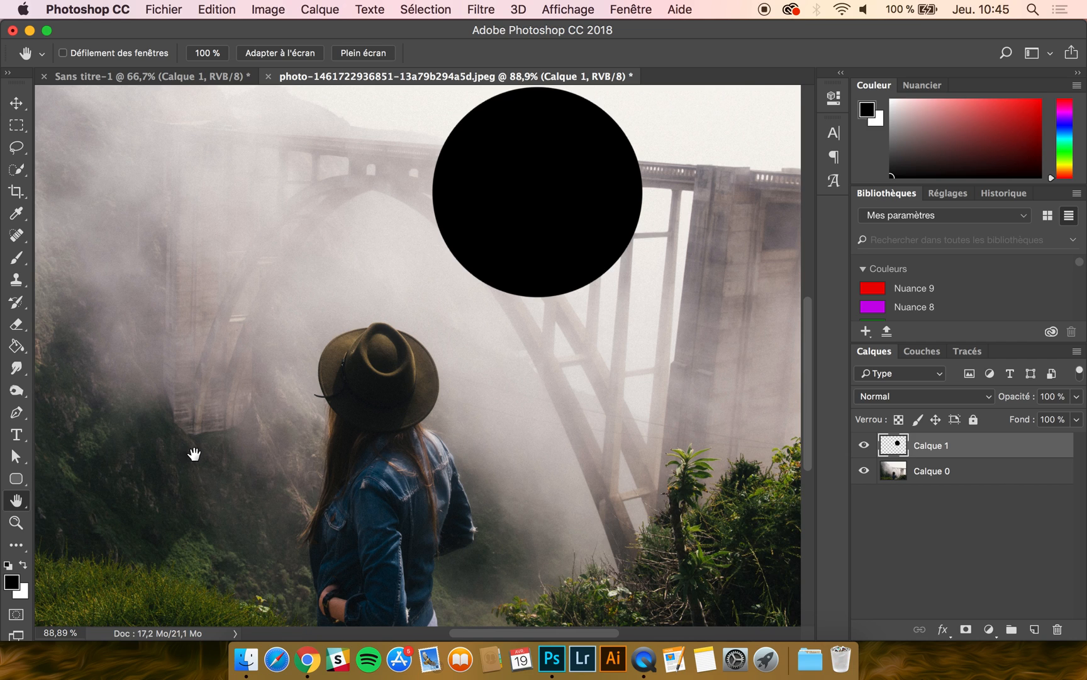
{"action": "left_click_drag", "start_coordinate": [17, 102], "coordinate": [50, 103]}
{"action": "key", "text": "h"}
{"action": "key", "text": "v"}
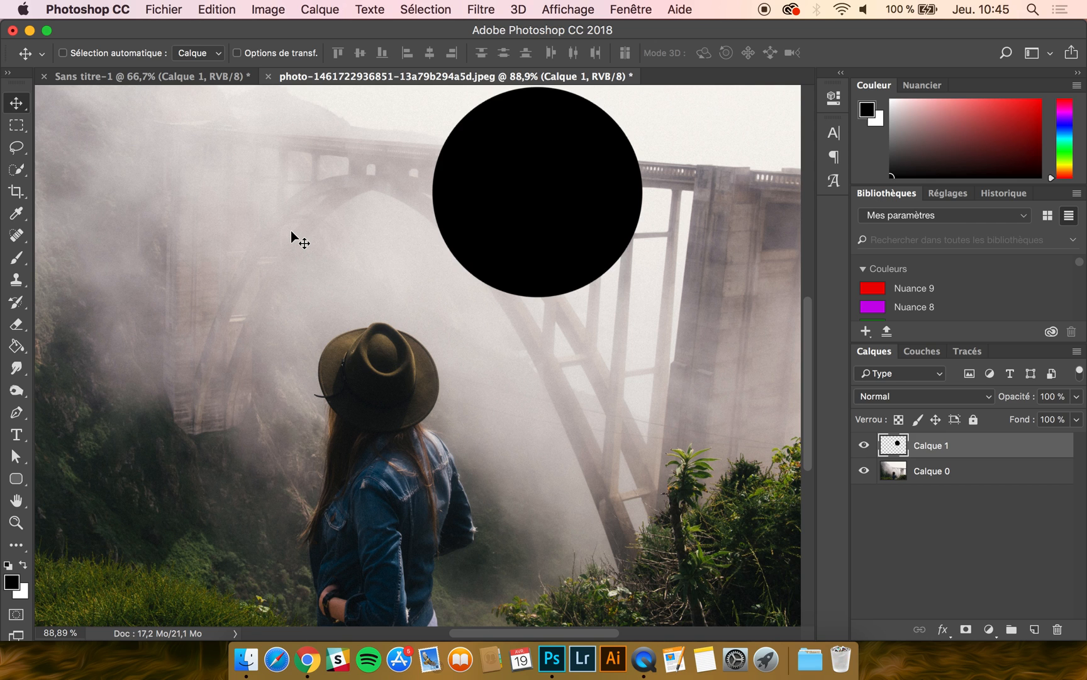
Move the black circle over the misty hillside and back onto the bridge above the woman's hat with the Move tool
{"action": "scroll", "coordinate": [291, 231], "scroll_direction": "down", "scroll_amount": 5}
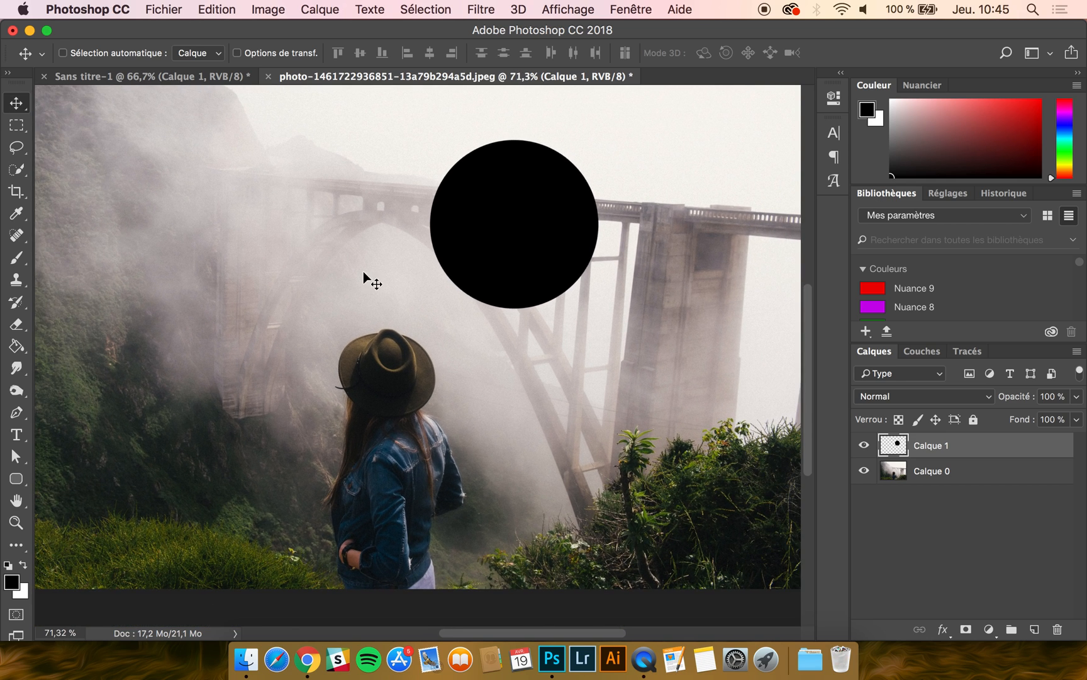
{"action": "scroll", "coordinate": [437, 331], "scroll_direction": "down", "scroll_amount": 1}
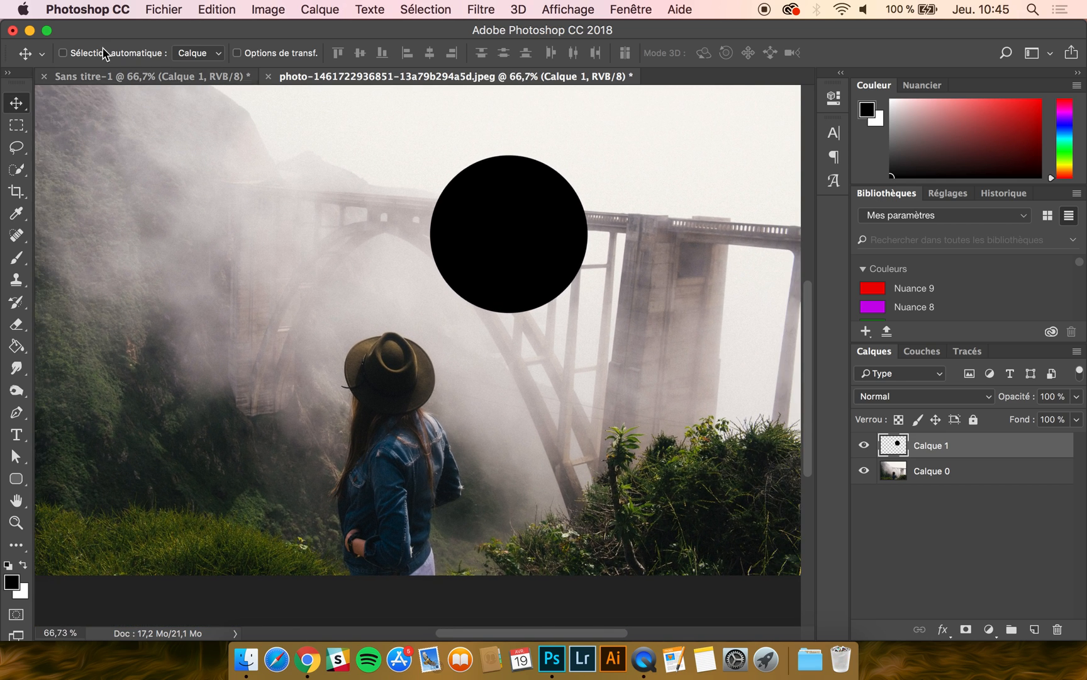
{"action": "left_click", "coordinate": [17, 102]}
{"action": "left_click", "coordinate": [71, 103]}
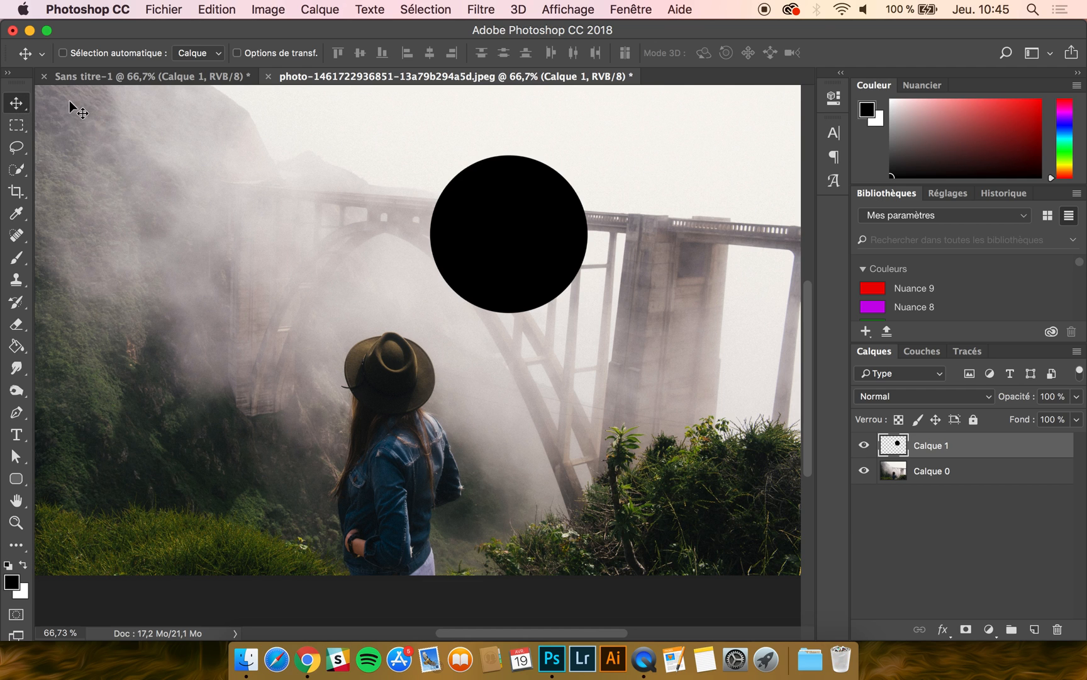
{"action": "scroll", "coordinate": [578, 225], "scroll_direction": "down", "scroll_amount": 2}
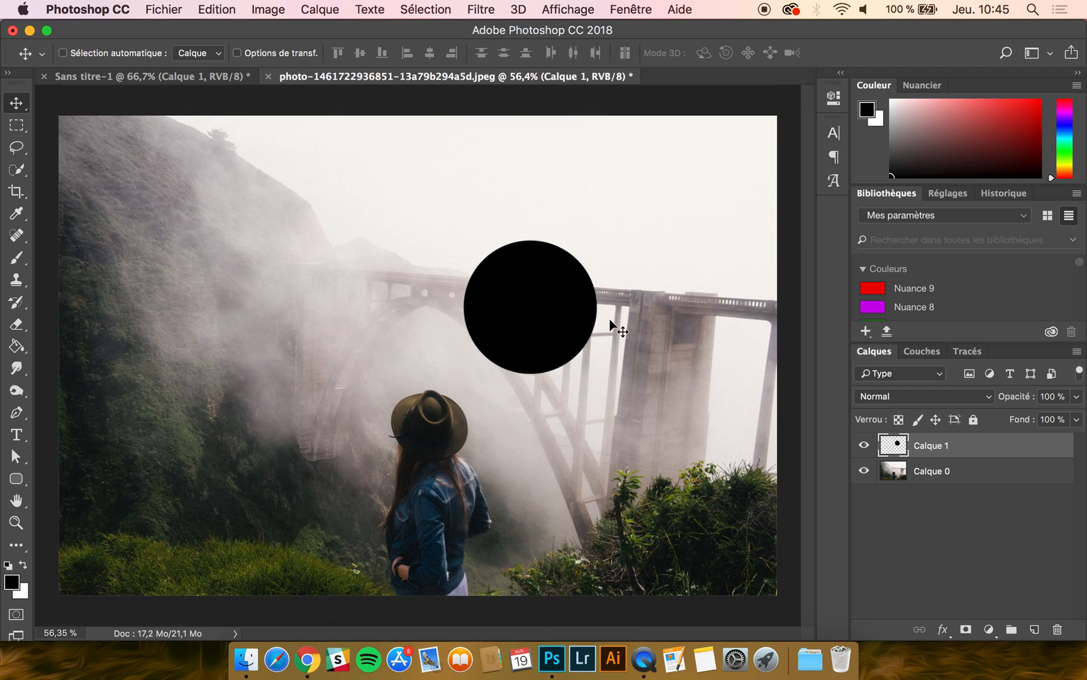
{"action": "left_click_drag", "start_coordinate": [536, 276], "coordinate": [265, 329]}
{"action": "left_click_drag", "start_coordinate": [261, 286], "coordinate": [183, 284]}
{"action": "left_click_drag", "start_coordinate": [202, 333], "coordinate": [435, 294]}
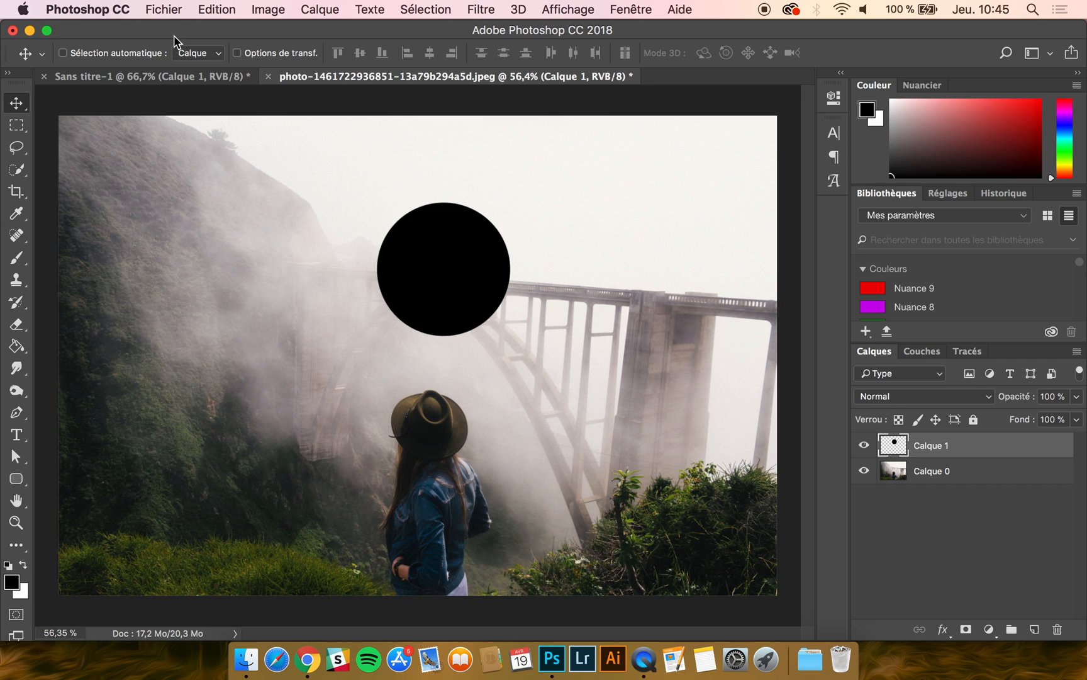
Shift the circle slightly up and right, and enable the Move tool's automatic selection with the Calque option
{"action": "left_click", "coordinate": [63, 53]}
{"action": "left_click", "coordinate": [62, 53]}
{"action": "mouse_move", "coordinate": [221, 322]}
{"action": "left_mouse_down"}
{"action": "mouse_move", "coordinate": [235, 282]}
{"action": "mouse_move", "coordinate": [158, 292]}
{"action": "mouse_move", "coordinate": [326, 346]}
{"action": "mouse_move", "coordinate": [200, 389]}
{"action": "mouse_move", "coordinate": [230, 298]}
{"action": "mouse_move", "coordinate": [211, 357]}
{"action": "mouse_move", "coordinate": [246, 308]}
{"action": "mouse_move", "coordinate": [237, 319]}
{"action": "left_mouse_up"}
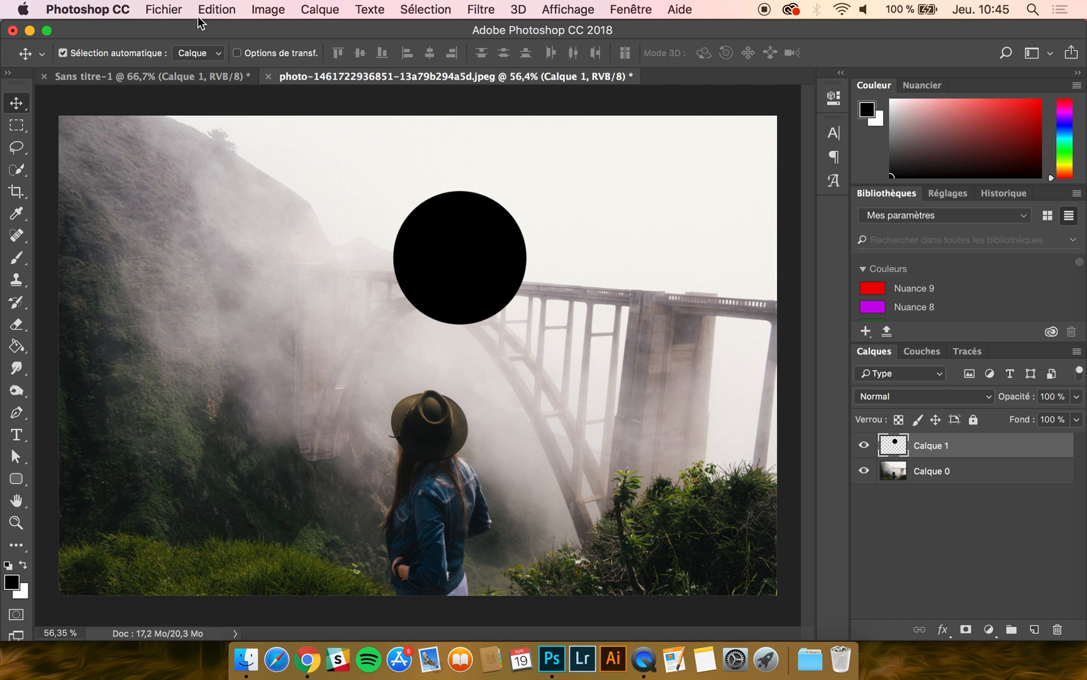
{"action": "left_click", "coordinate": [210, 54]}
{"action": "left_click", "coordinate": [209, 54]}
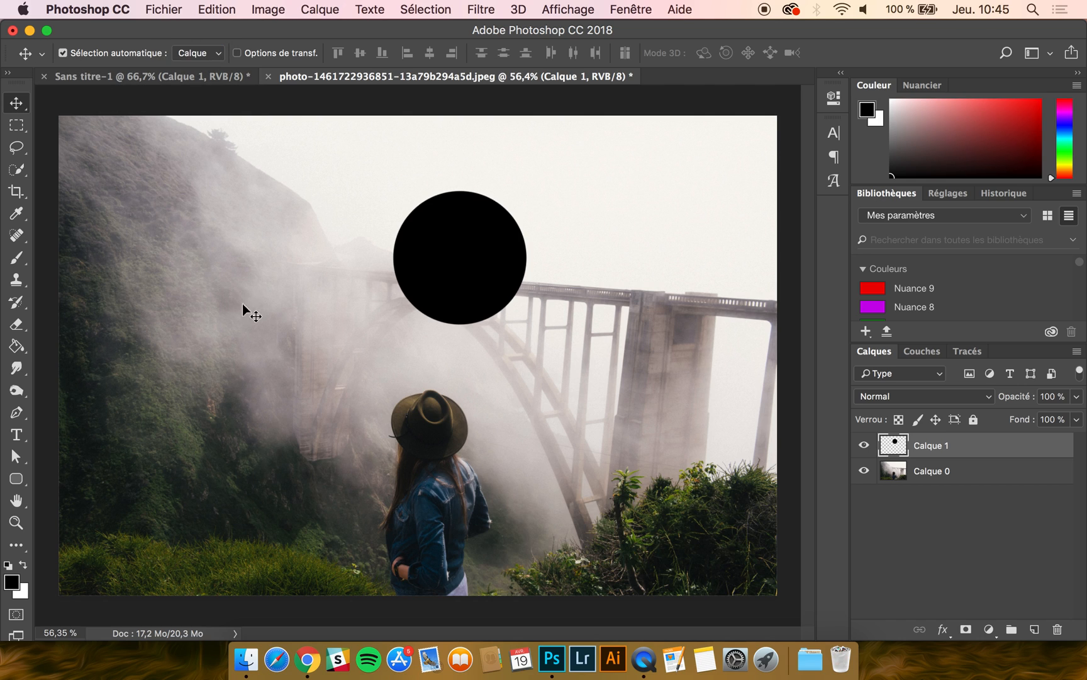
Try moving the photo down by automatic selection, undo the move, and reselect the circle in the image
{"action": "left_click", "coordinate": [242, 370]}
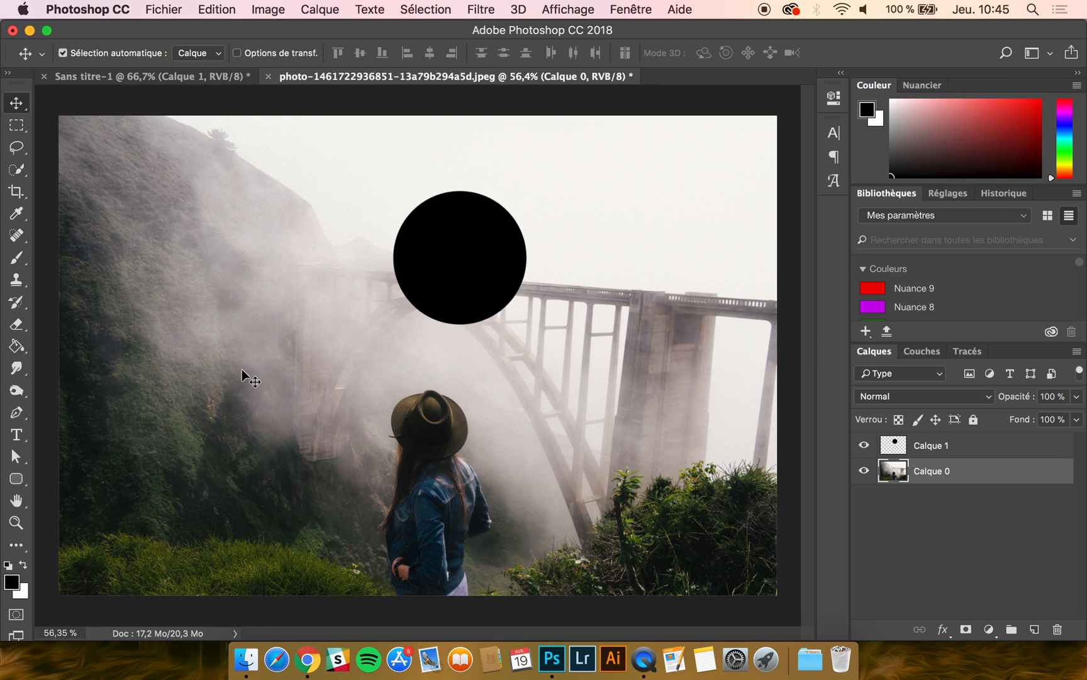
{"action": "left_click_drag", "start_coordinate": [282, 373], "coordinate": [284, 404]}
{"action": "key", "text": "super+z"}
{"action": "left_click", "coordinate": [485, 239]}
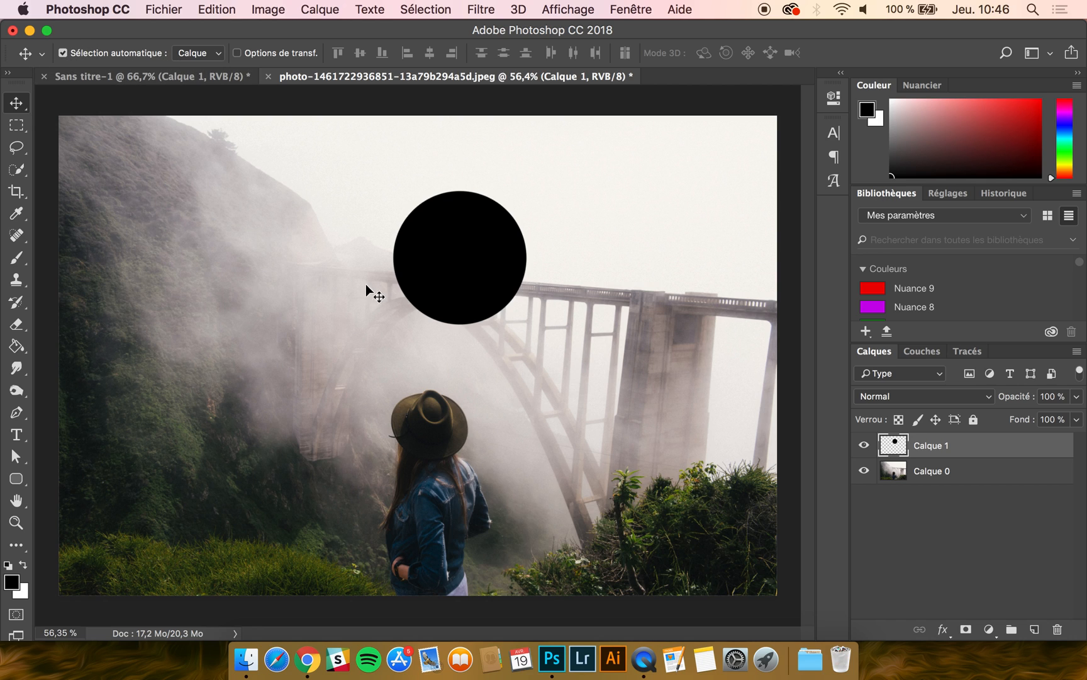
Select Calque 0 and Calque 1 in turn directly in the image, and move the circle slightly down and left
{"action": "left_click", "coordinate": [62, 52]}
{"action": "key", "text": "super"}
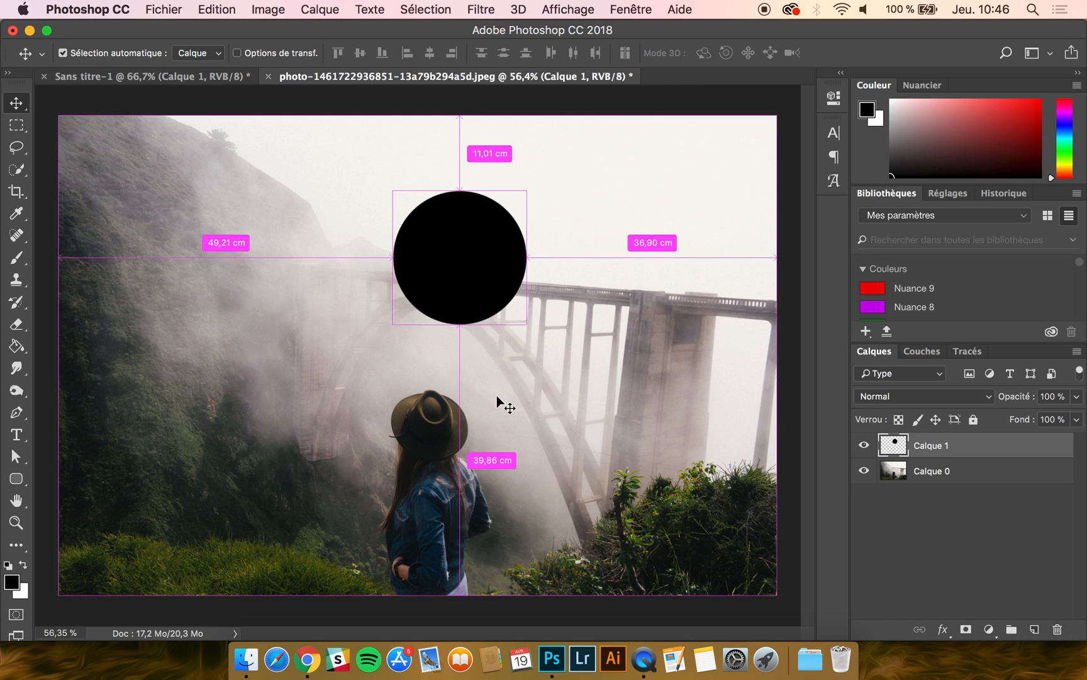
{"action": "left_click", "coordinate": [581, 399], "text": "super"}
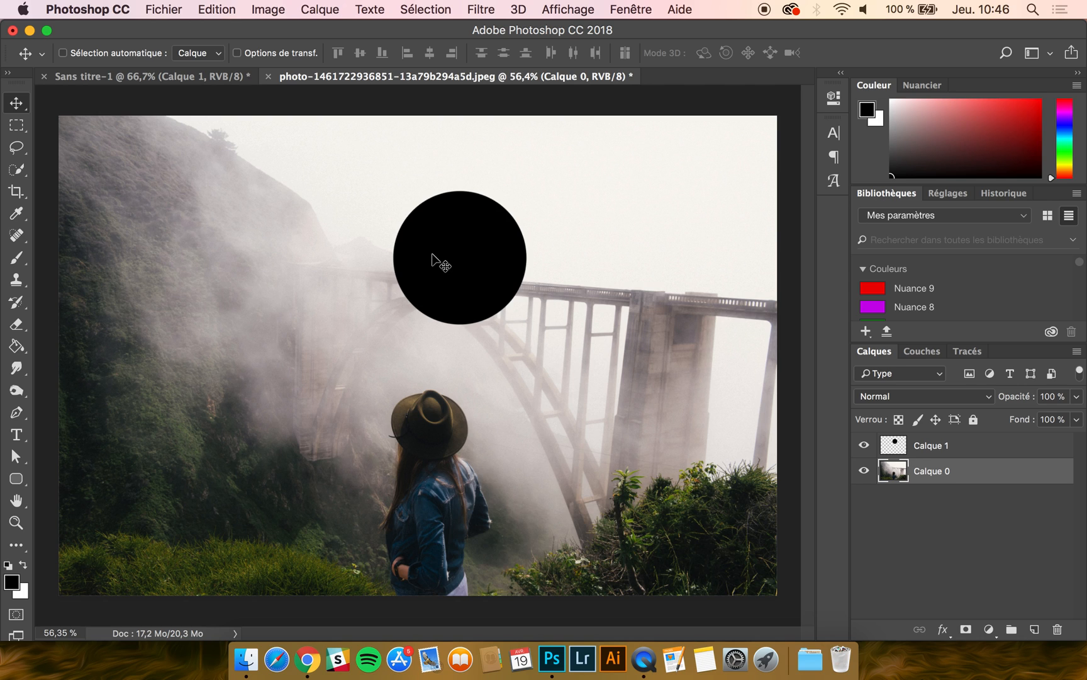
{"action": "left_click", "coordinate": [455, 246], "text": "super"}
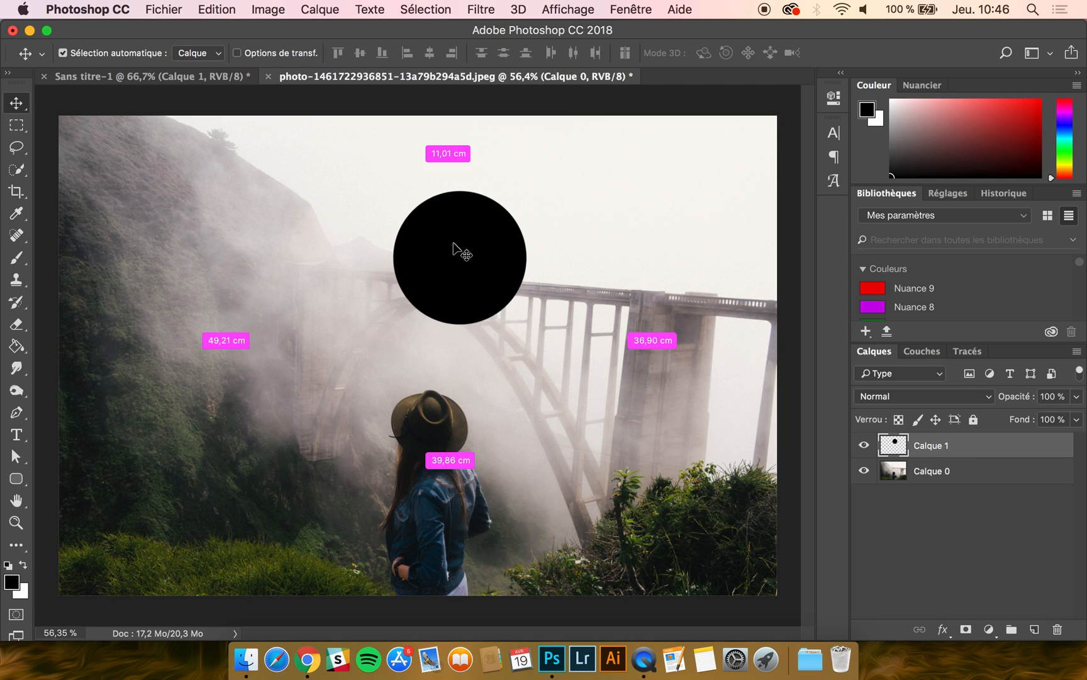
{"action": "left_click_drag", "start_coordinate": [465, 233], "coordinate": [448, 262]}
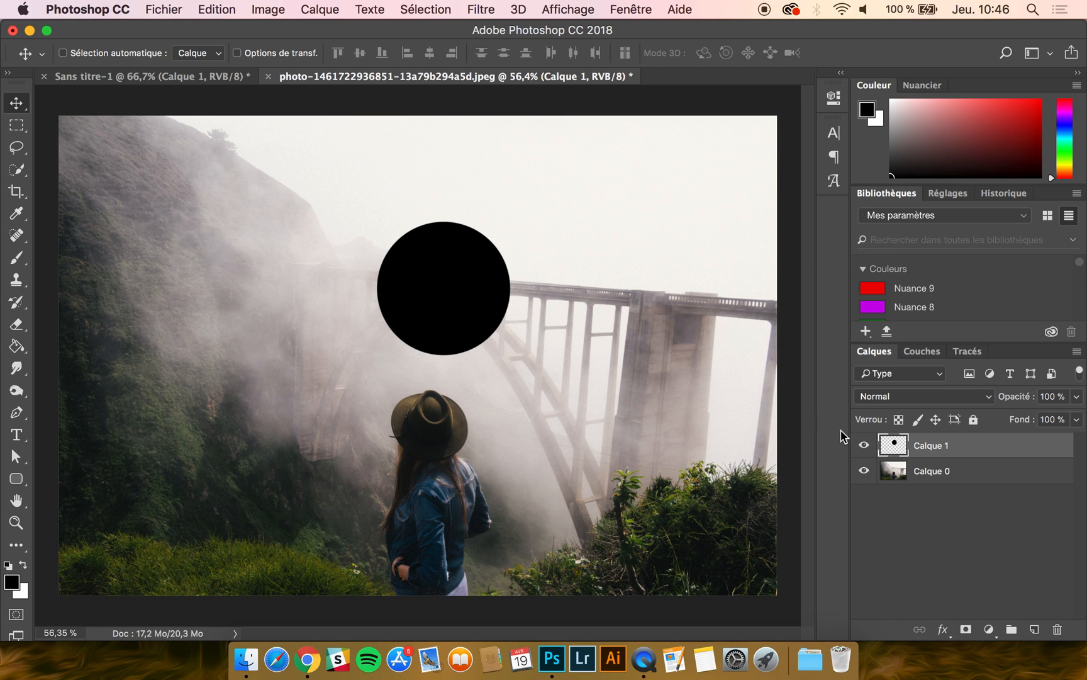
Rename the circle's layer Calque 1 as Cercle
{"action": "double_click", "coordinate": [930, 447]}
{"action": "type", "text": "Ce"}
{"action": "key", "text": "Return"}
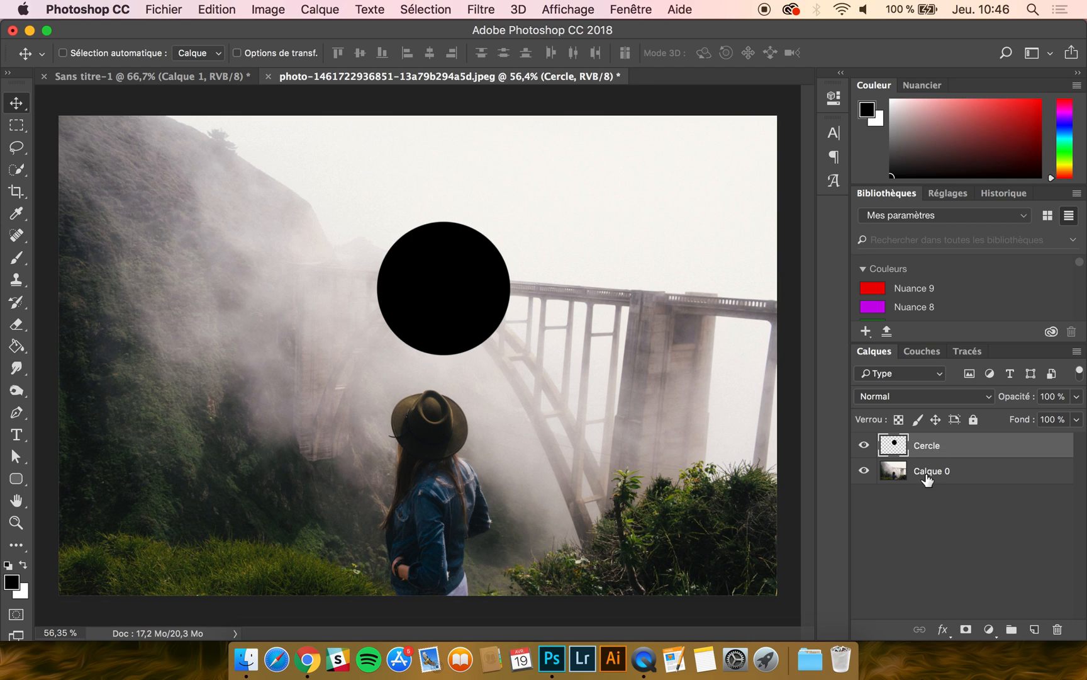
Rename the photo's layer Calque 0 as Photo
{"action": "double_click", "coordinate": [928, 472]}
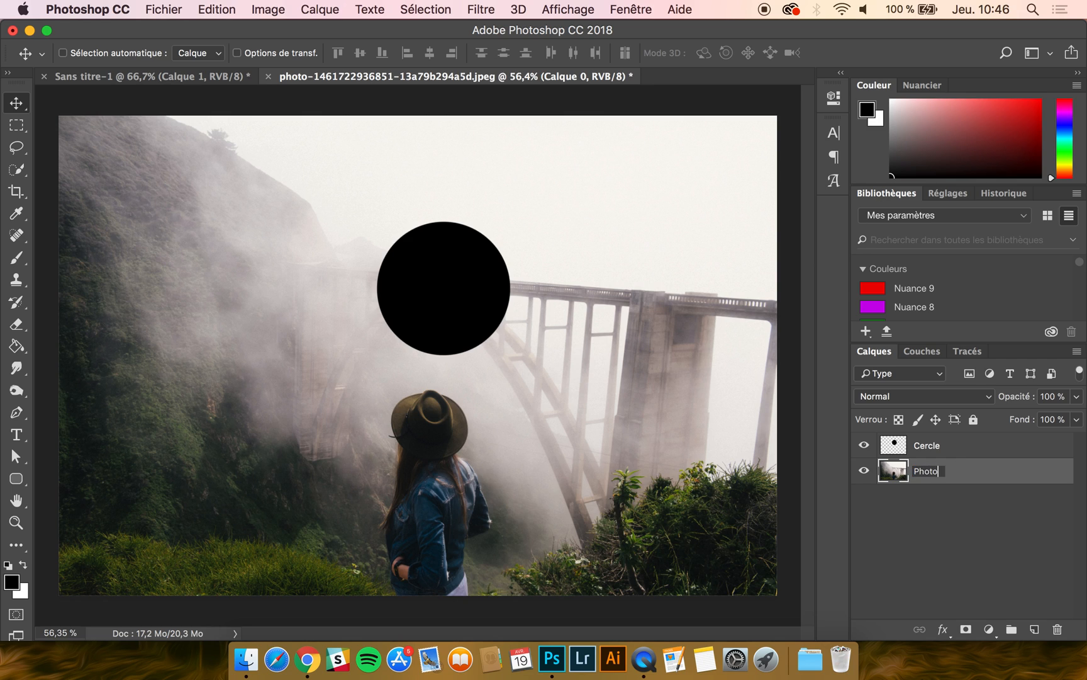
{"action": "left_click", "coordinate": [972, 481]}
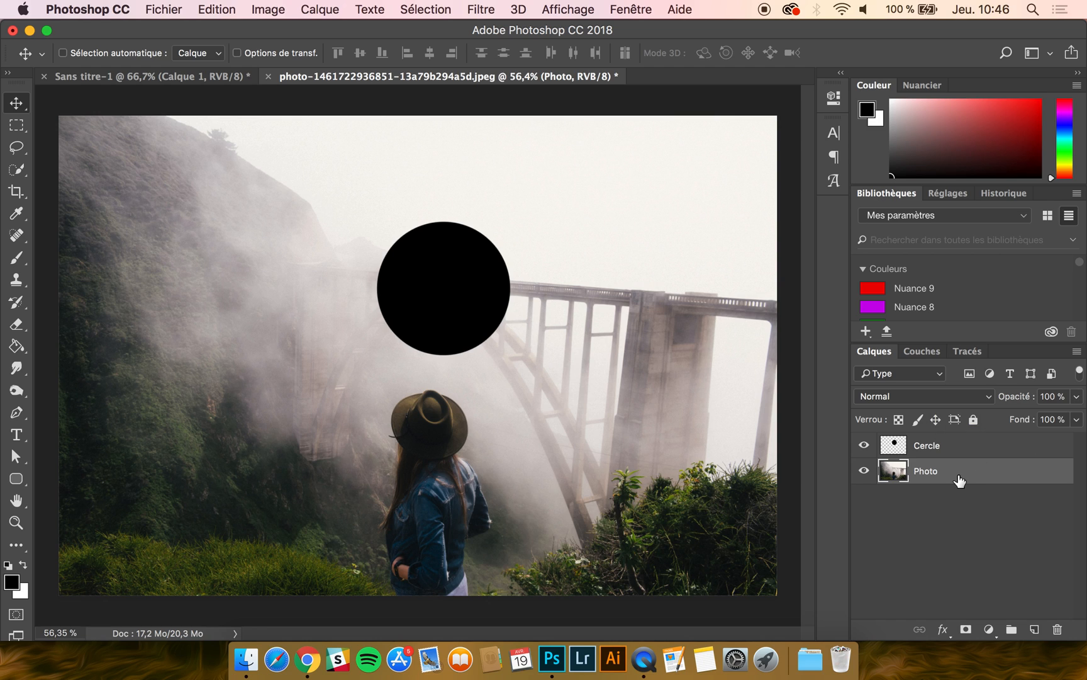
Try the Cercle layer's opacity at 34 % and 49 %, and return it to 100 %
{"action": "left_click", "coordinate": [955, 445]}
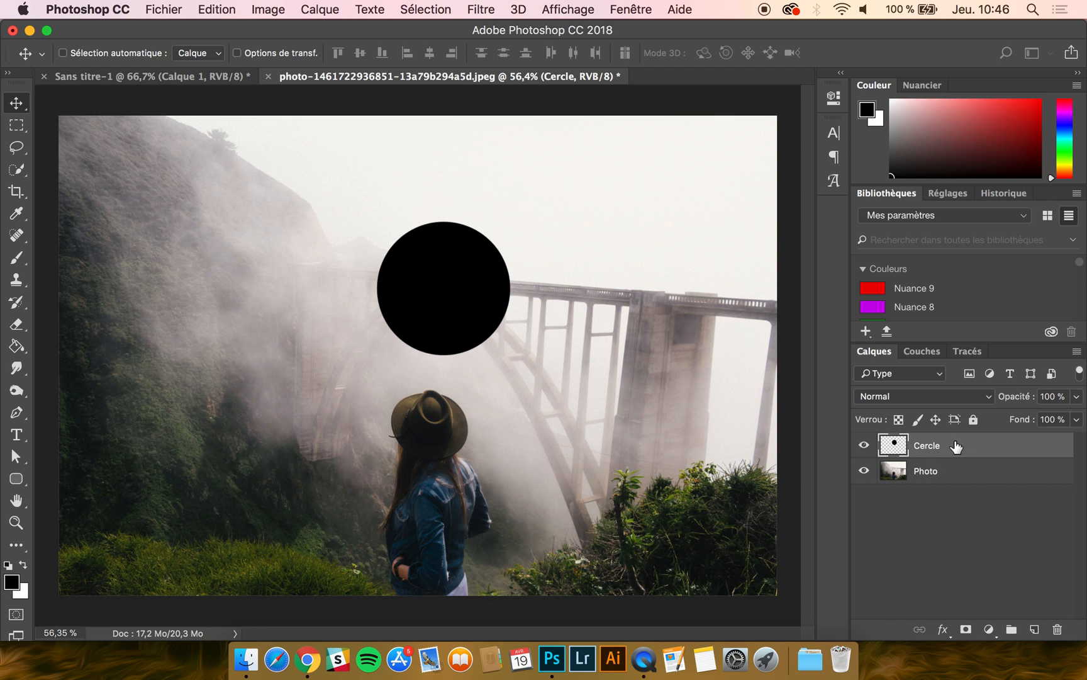
{"action": "left_click", "coordinate": [1077, 396]}
{"action": "left_click_drag", "start_coordinate": [1074, 420], "coordinate": [1023, 418]}
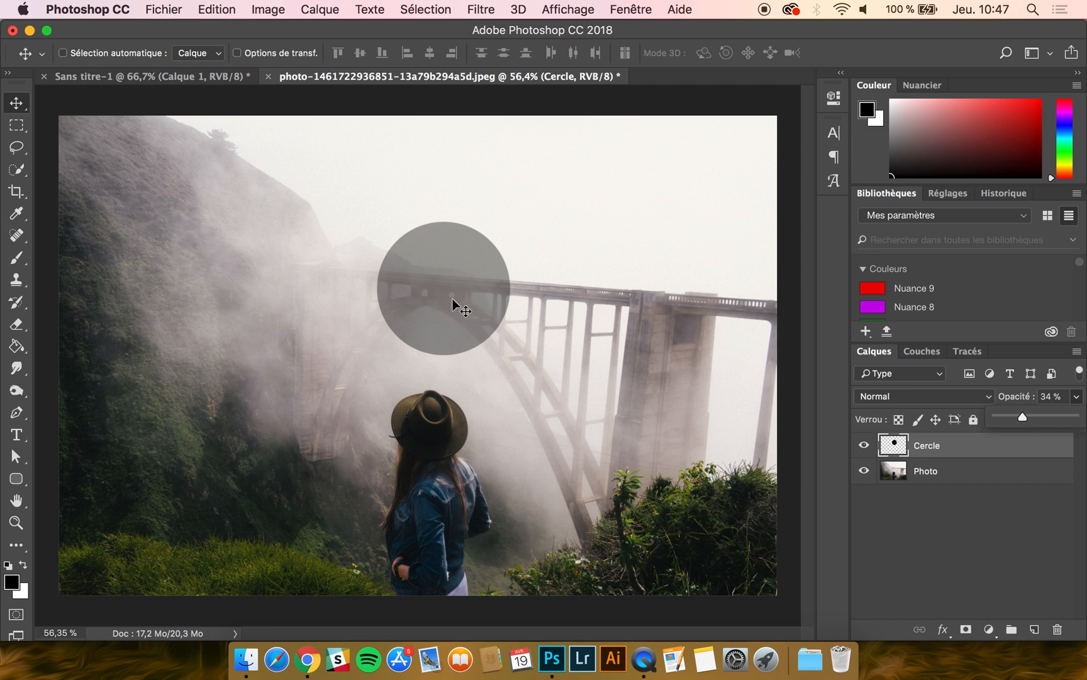
{"action": "left_click_drag", "start_coordinate": [1024, 417], "coordinate": [1035, 420]}
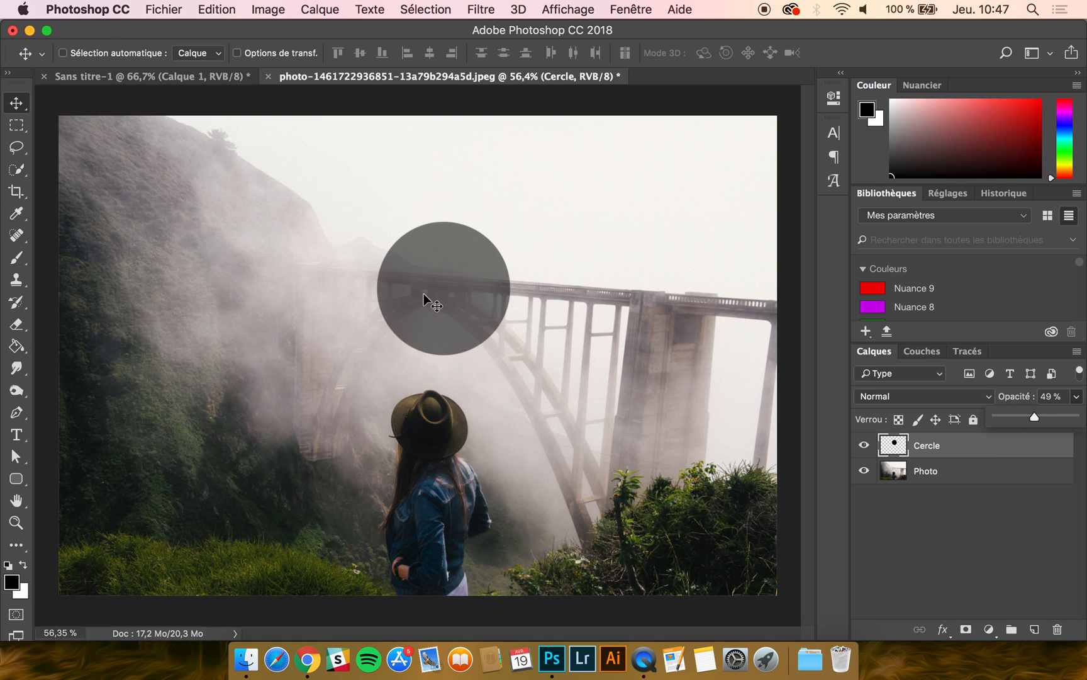
{"action": "left_click_drag", "start_coordinate": [1039, 423], "coordinate": [1075, 418]}
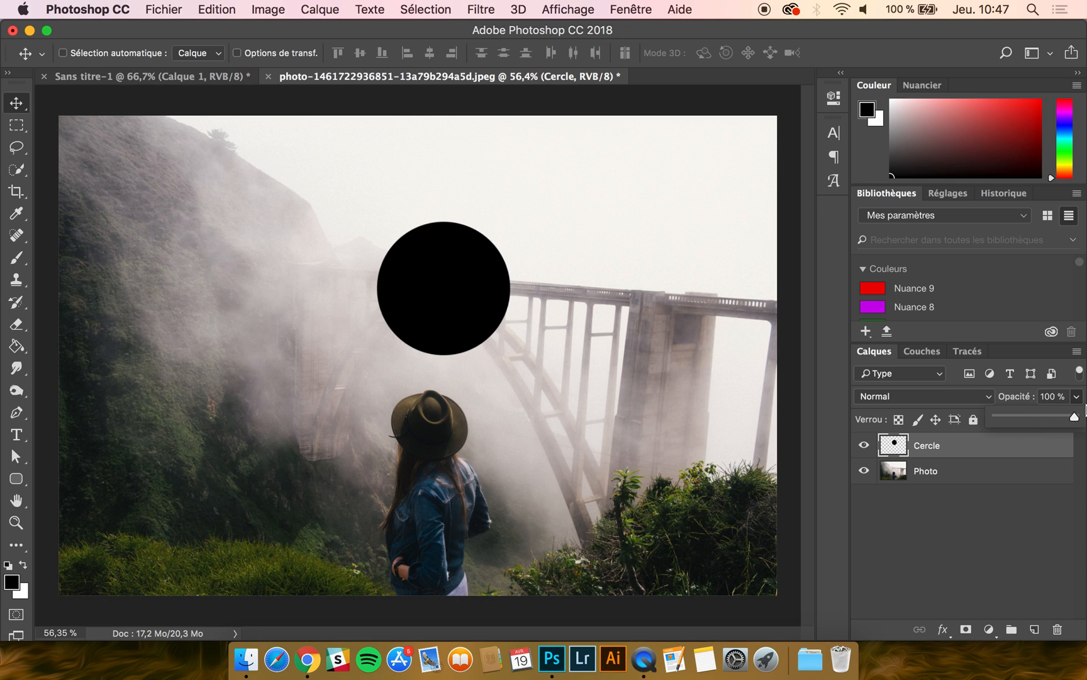
{"action": "left_click", "coordinate": [1077, 419]}
{"action": "mouse_move", "coordinate": [1074, 439]}
{"action": "left_mouse_down"}
{"action": "mouse_move", "coordinate": [1020, 444]}
{"action": "mouse_move", "coordinate": [1080, 442]}
{"action": "left_mouse_up"}
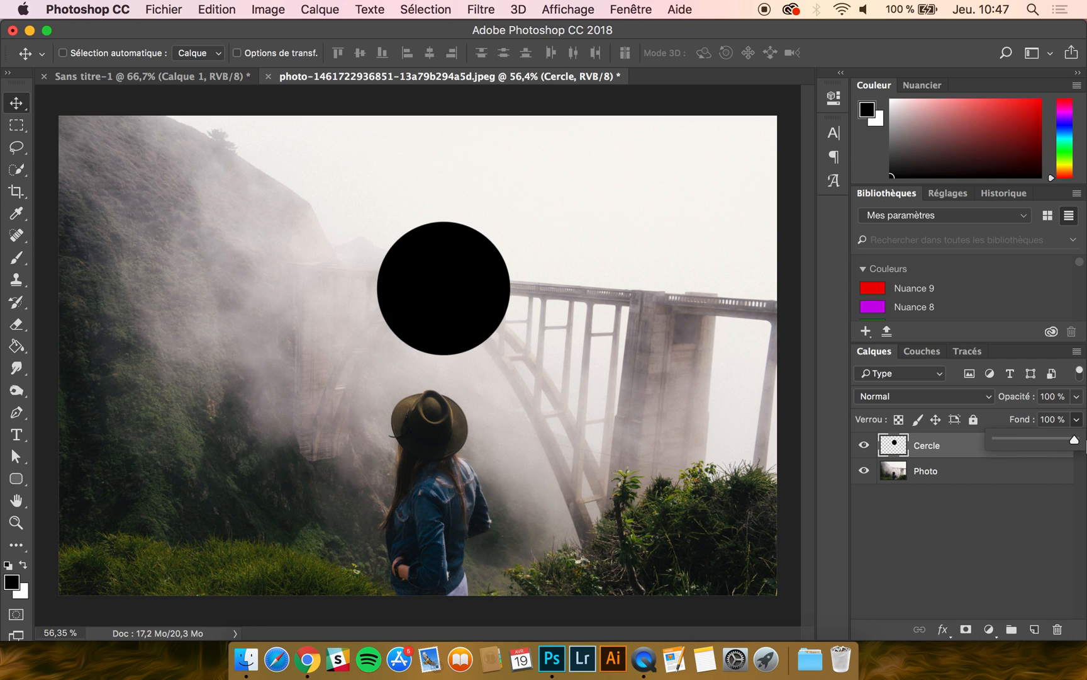
{"action": "left_click", "coordinate": [1077, 421]}
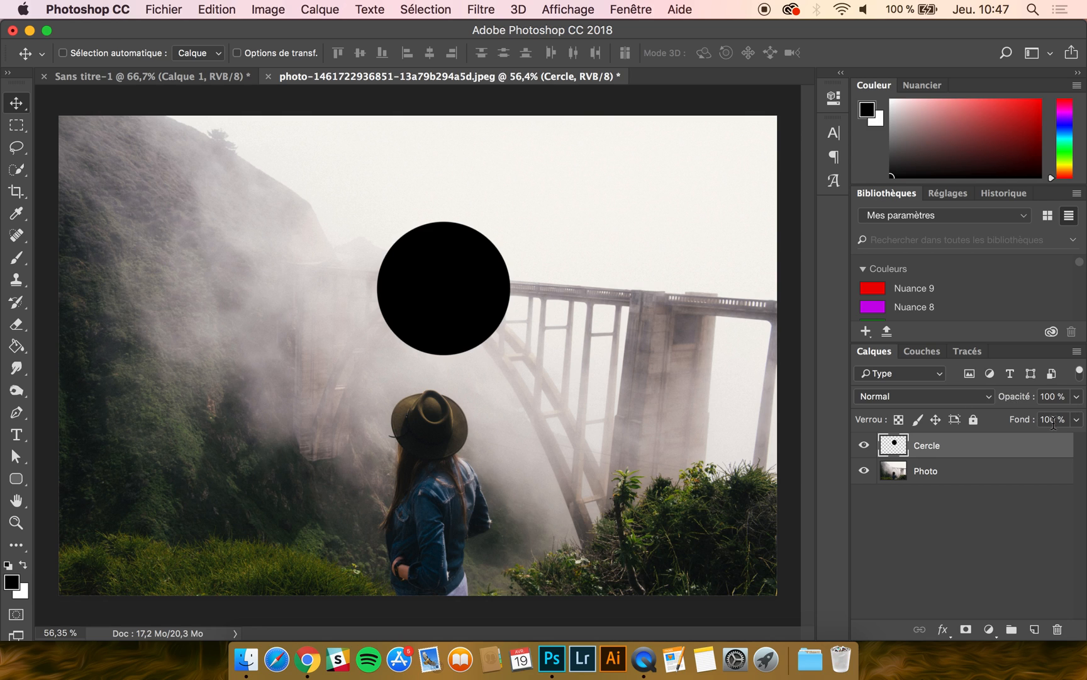
{"action": "left_click", "coordinate": [1076, 401]}
{"action": "mouse_move", "coordinate": [1072, 421]}
{"action": "left_mouse_down"}
{"action": "mouse_move", "coordinate": [1035, 421]}
{"action": "mouse_move", "coordinate": [1074, 420]}
{"action": "left_mouse_up"}
{"action": "left_click", "coordinate": [1077, 402]}
Add an empty layer and remove it again, and delete the Cercle layer as well
{"action": "left_click", "coordinate": [1035, 631]}
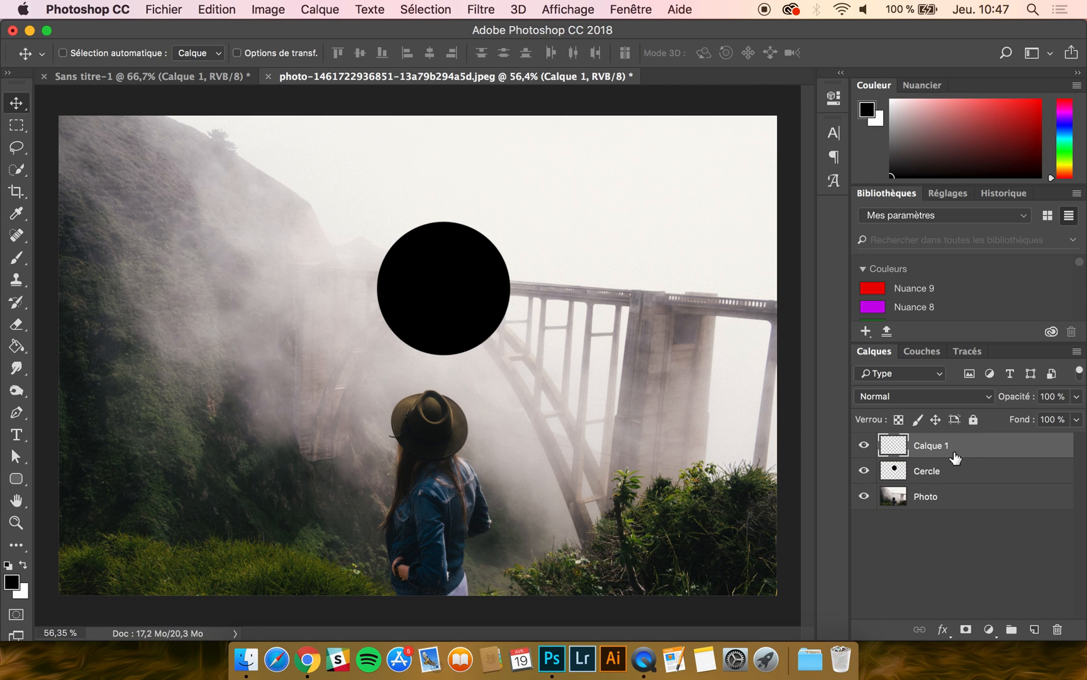
{"action": "left_click", "coordinate": [1058, 630]}
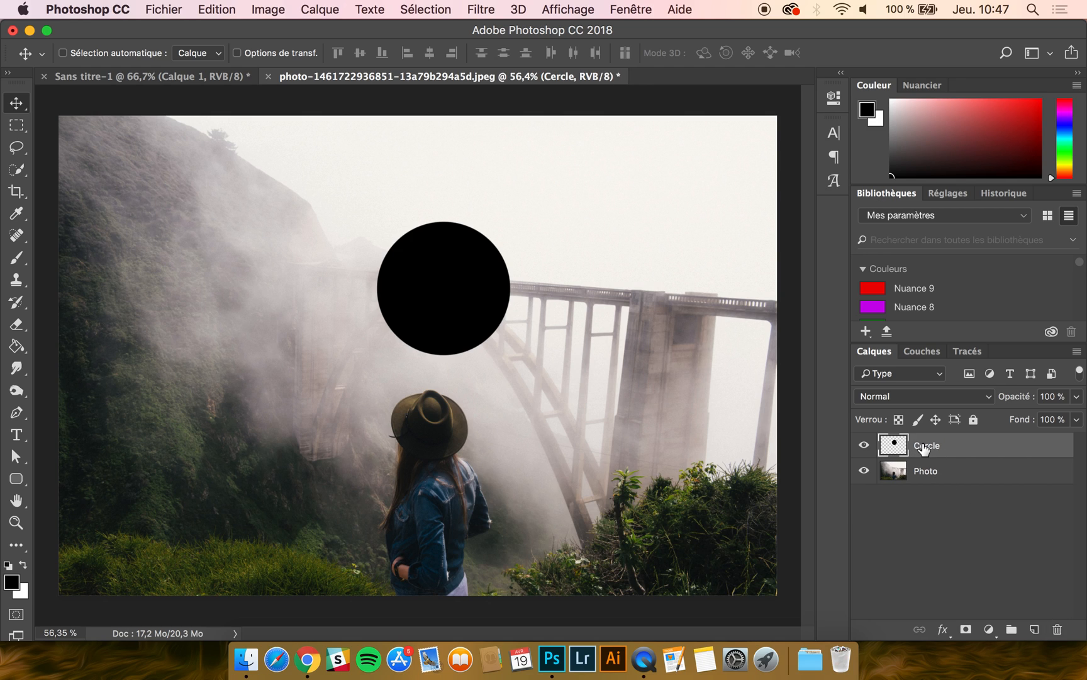
{"action": "key", "text": "BackSpace"}
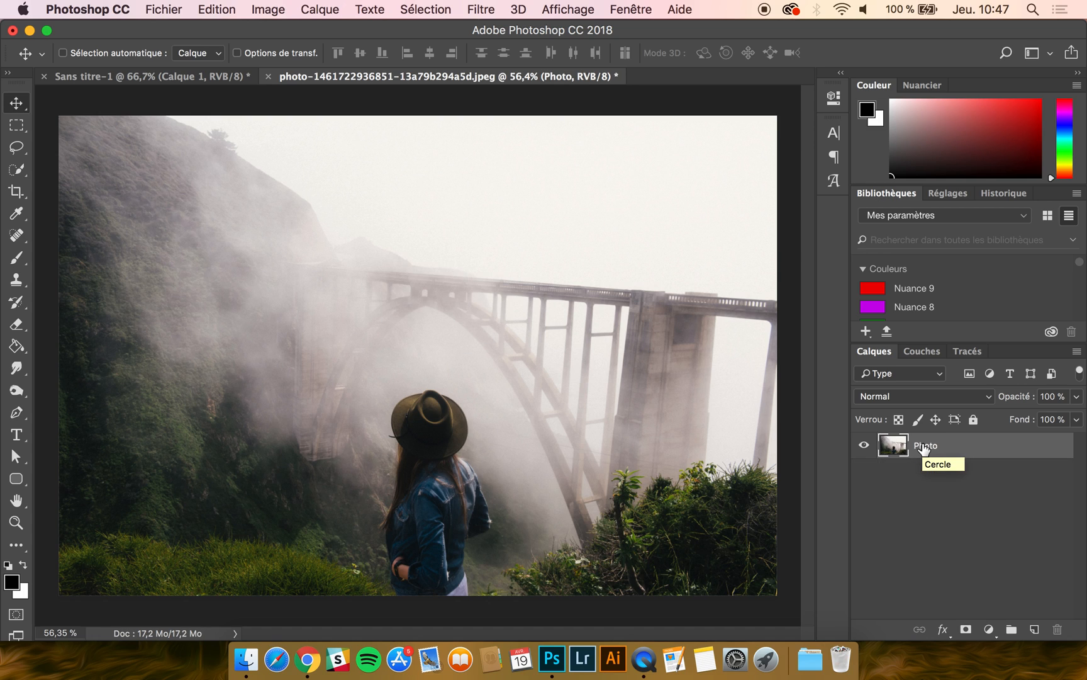
Add a new layer and paint a black circle on it with the Brush, in the sky above the bridge pillar
{"action": "left_click", "coordinate": [1034, 630]}
{"action": "left_click", "coordinate": [17, 258]}
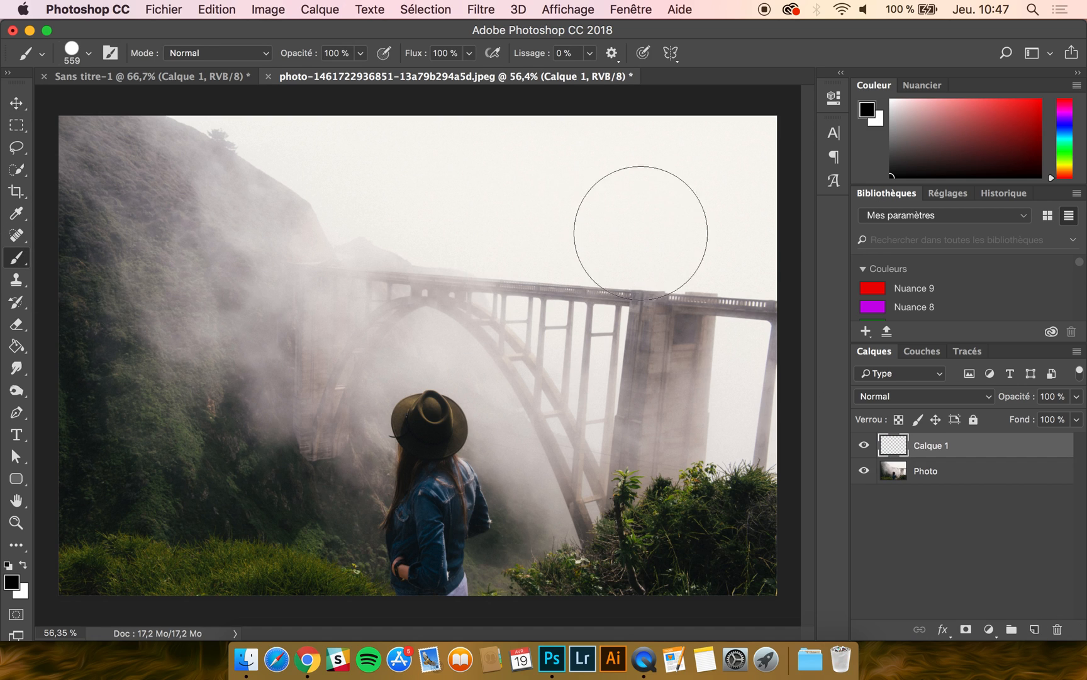
{"action": "left_click", "coordinate": [678, 228]}
Add another layer, set the foreground colour to c14949, and paint a red circle in the sky above the woman
{"action": "left_click", "coordinate": [1034, 629]}
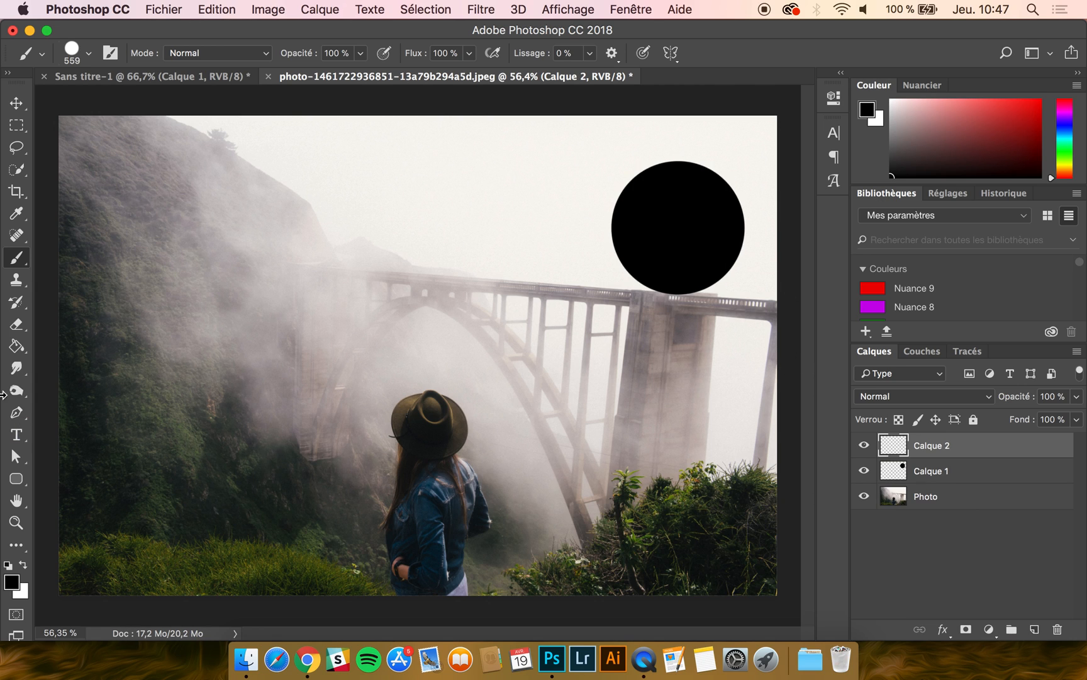
{"action": "left_click", "coordinate": [12, 584]}
{"action": "left_click", "coordinate": [642, 231]}
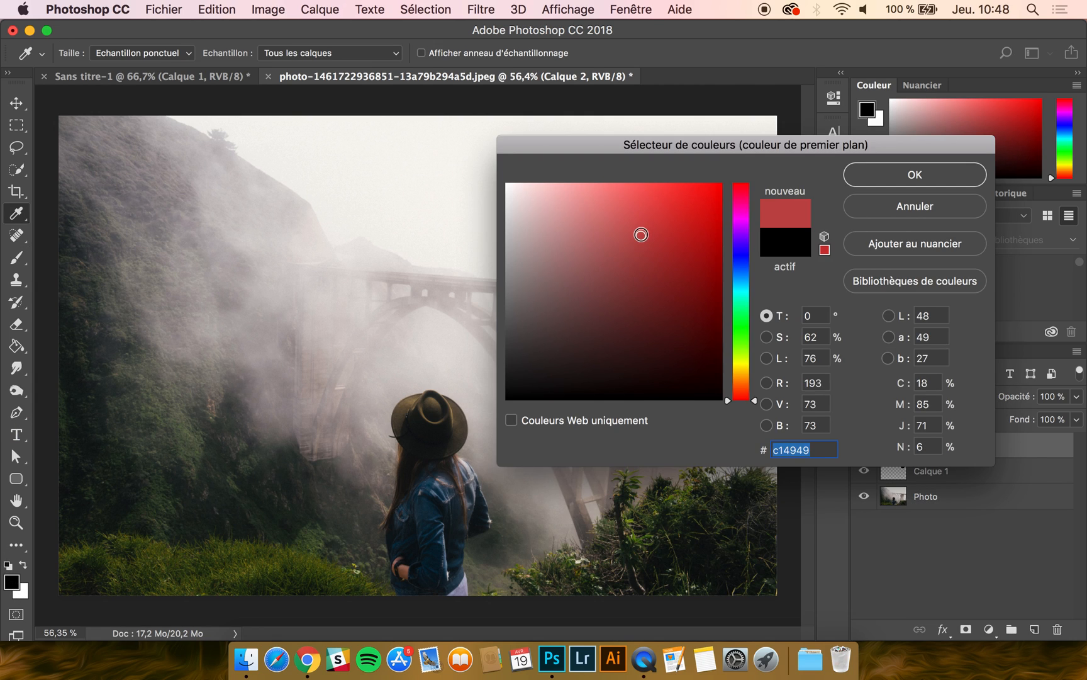
{"action": "key", "text": "Return"}
{"action": "left_click", "coordinate": [383, 205]}
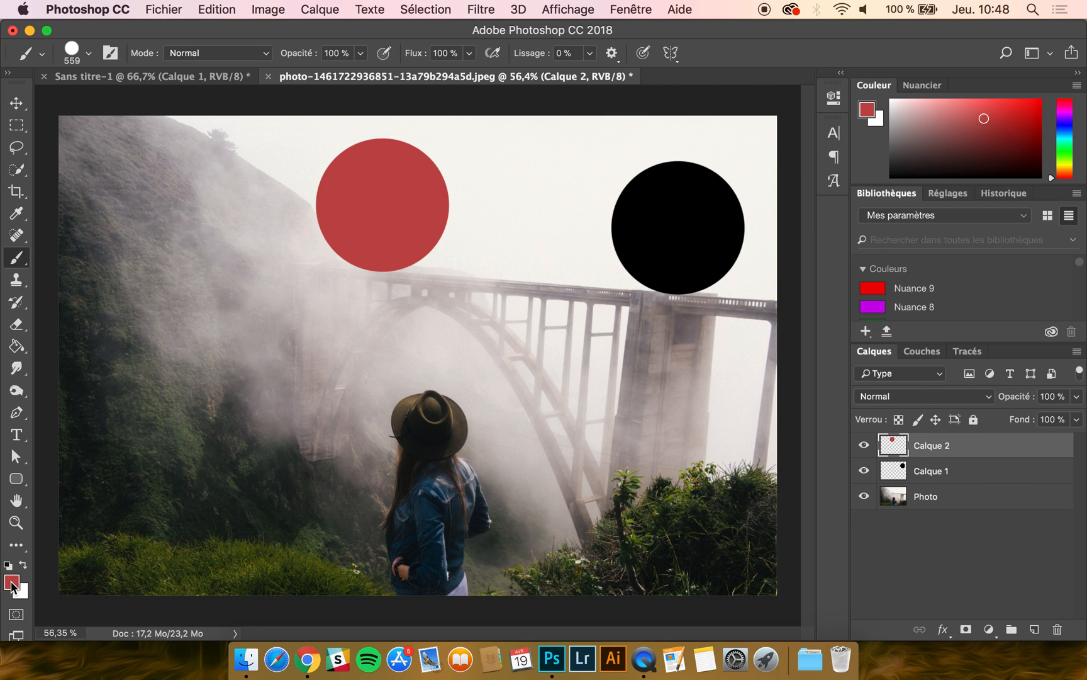
Set the foreground colour to a dark red and paint a circle over the misty hillside on a new layer
{"action": "left_click", "coordinate": [12, 584]}
{"action": "left_click", "coordinate": [677, 311]}
{"action": "key", "text": "Return"}
{"action": "left_click", "coordinate": [1034, 630]}
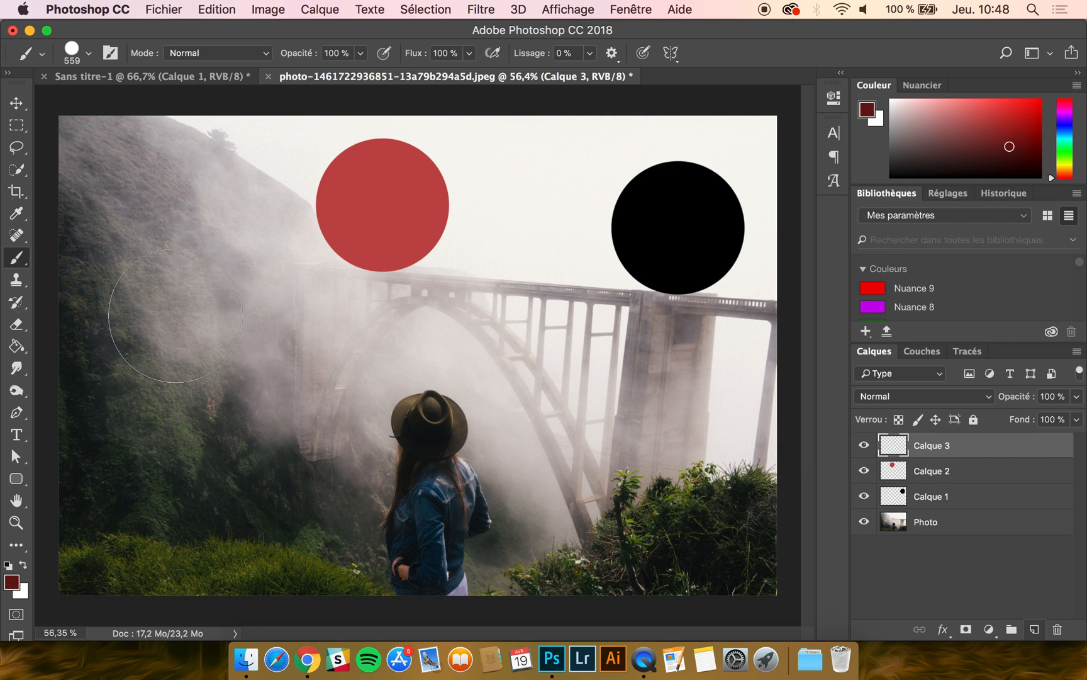
{"action": "left_click", "coordinate": [235, 328]}
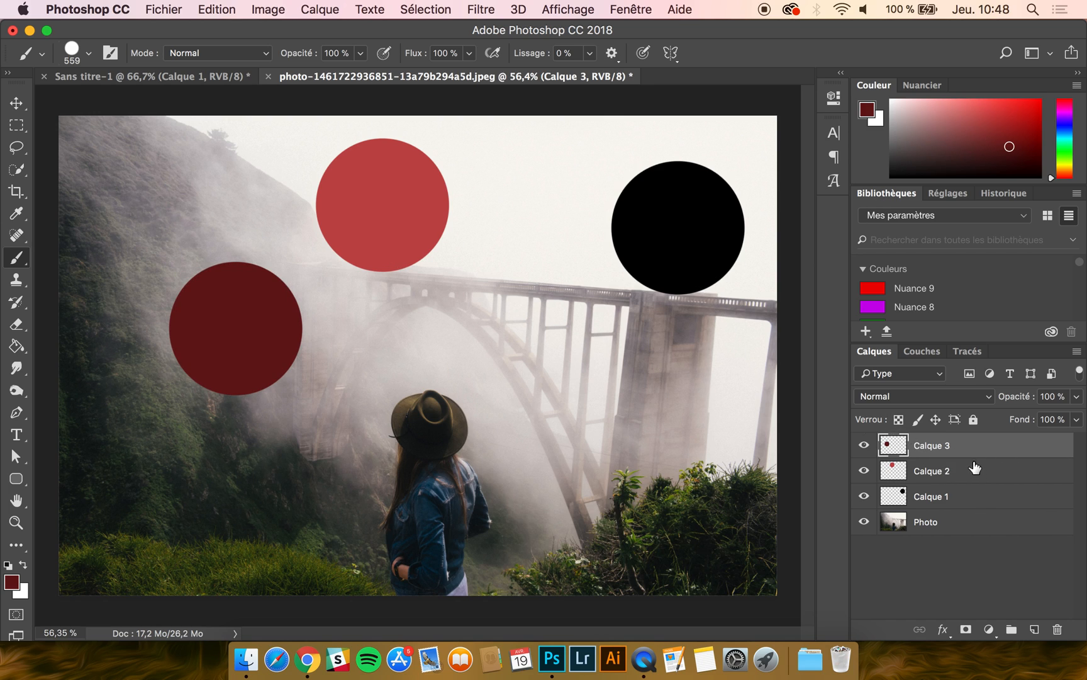
Select the red circle's layer Calque 2 and shift it slightly right with the Move tool
{"action": "left_click", "coordinate": [961, 476]}
{"action": "left_click", "coordinate": [961, 494]}
{"action": "left_click", "coordinate": [960, 473]}
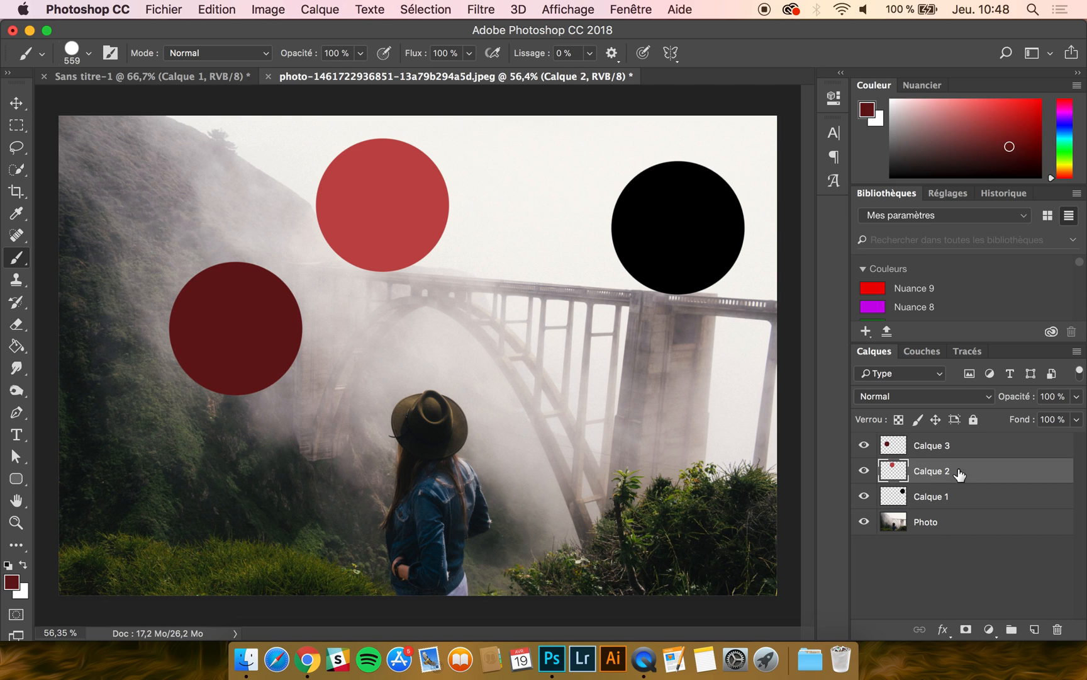
{"action": "left_click", "coordinate": [16, 103]}
{"action": "mouse_move", "coordinate": [678, 240]}
{"action": "left_mouse_down"}
{"action": "mouse_move", "coordinate": [646, 240]}
{"action": "mouse_move", "coordinate": [680, 262]}
{"action": "mouse_move", "coordinate": [721, 234]}
{"action": "left_mouse_up"}
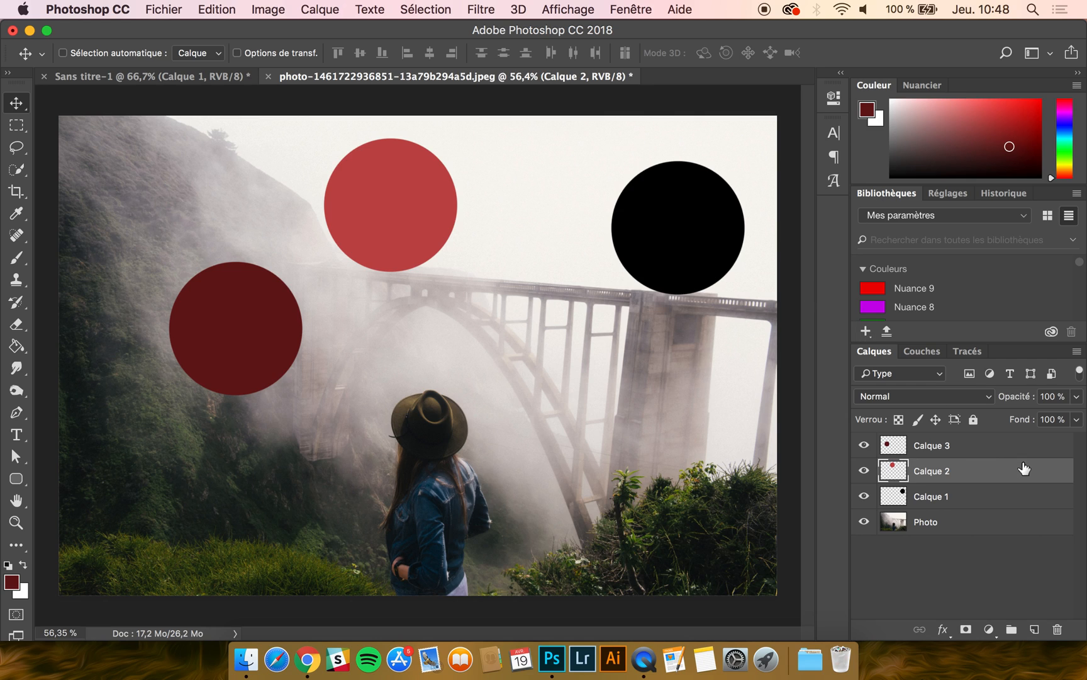
Select the range of layers from Calque 3 to Calque 1 and move the three circles together slightly down and left
{"action": "left_click", "coordinate": [970, 450]}
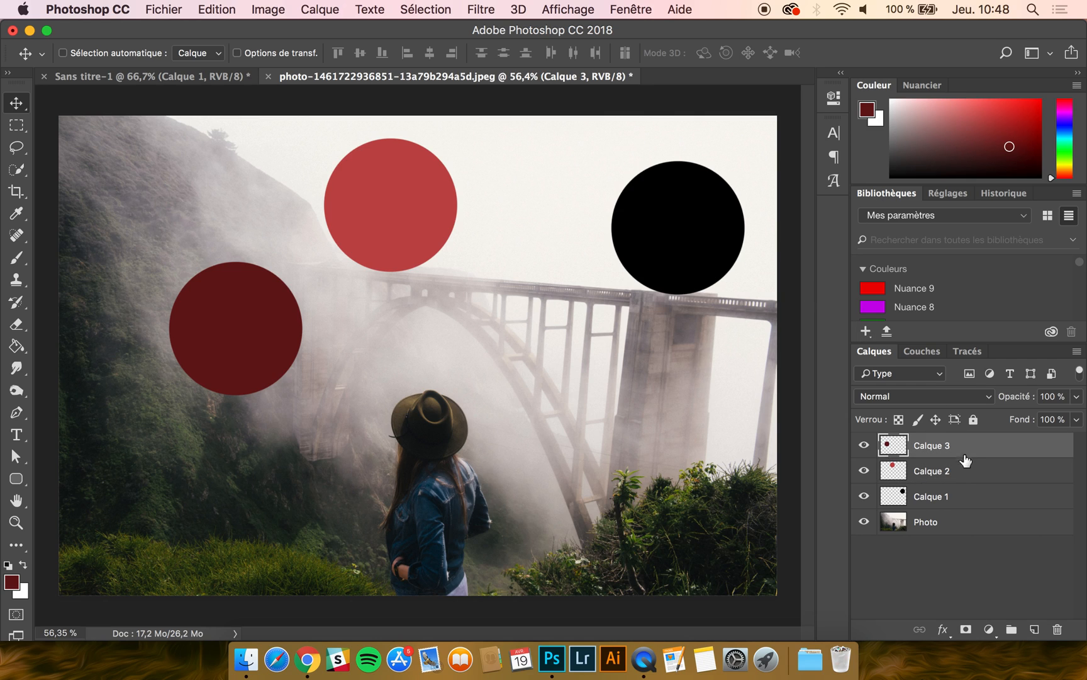
{"action": "left_click", "coordinate": [950, 501], "text": "shift"}
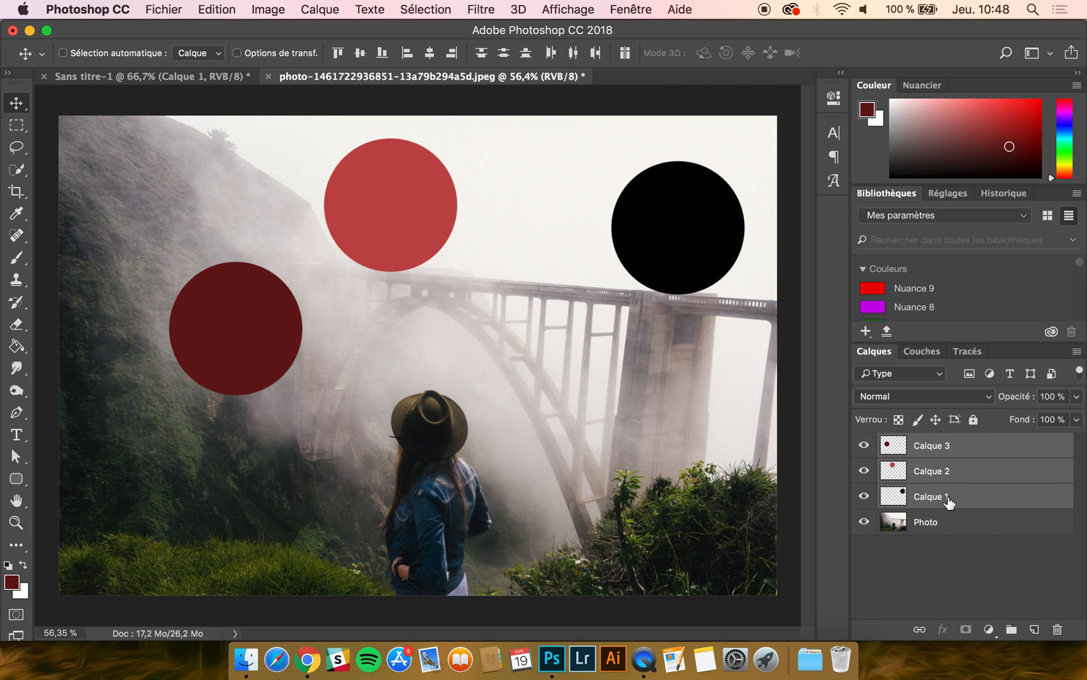
{"action": "left_click_drag", "start_coordinate": [422, 211], "coordinate": [404, 241]}
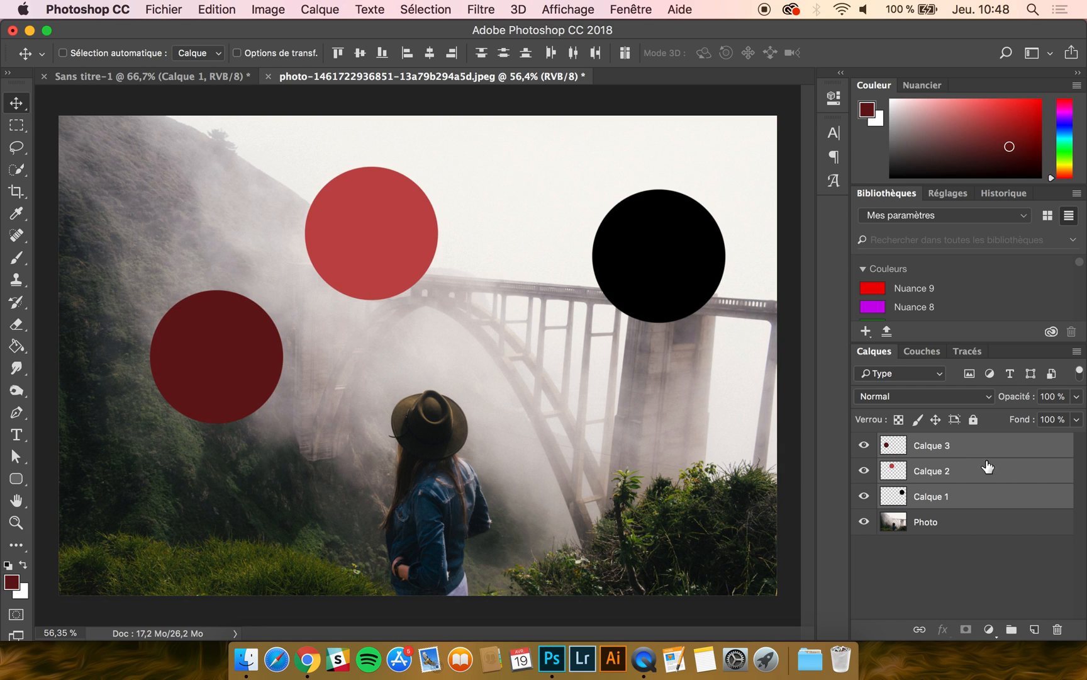
Add three empty layers above Calque 3 and select the whole range of layers down to Calque 1
{"action": "left_click", "coordinate": [974, 446]}
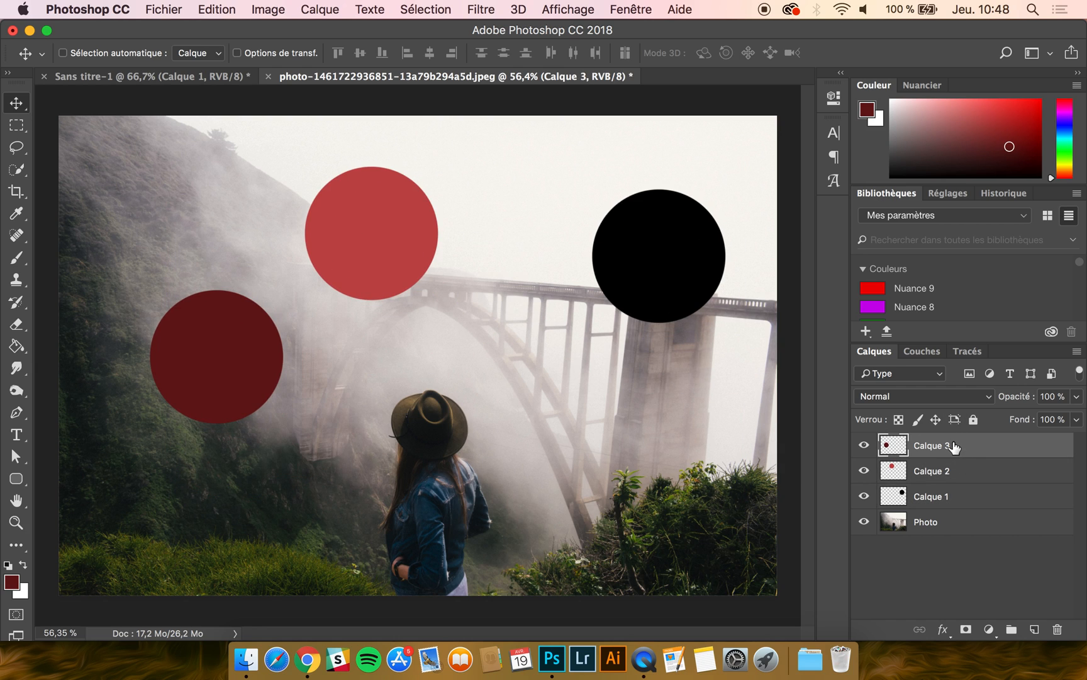
{"action": "left_click", "coordinate": [1034, 629]}
{"action": "left_click", "coordinate": [1034, 629]}
{"action": "left_click", "coordinate": [1034, 629]}
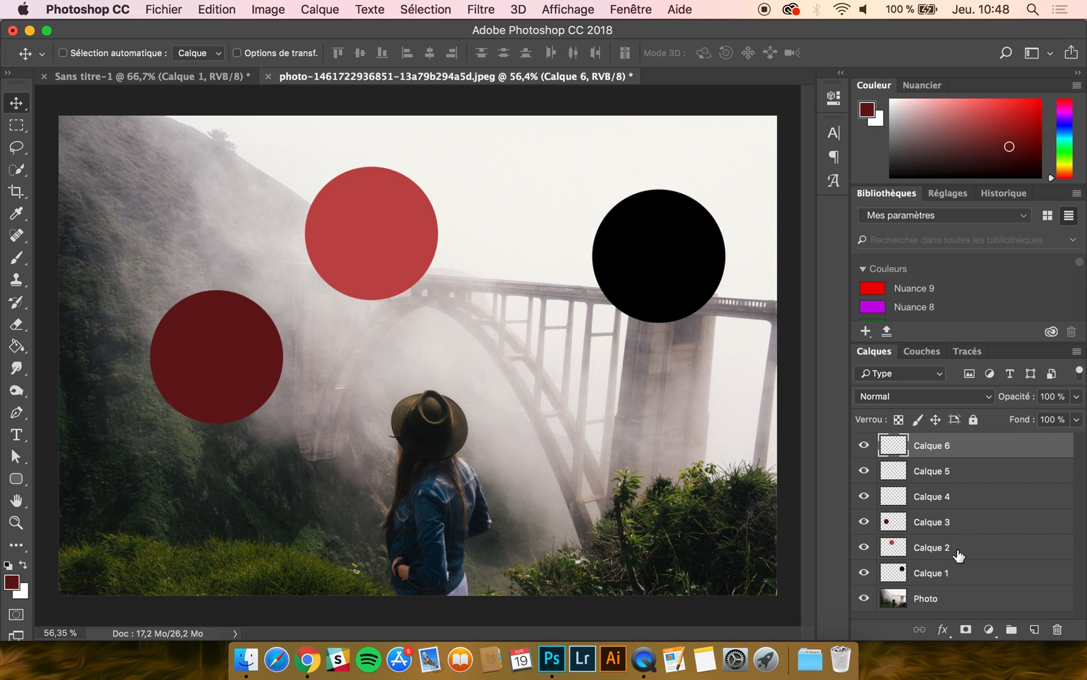
{"action": "left_click", "coordinate": [955, 572], "text": "shift"}
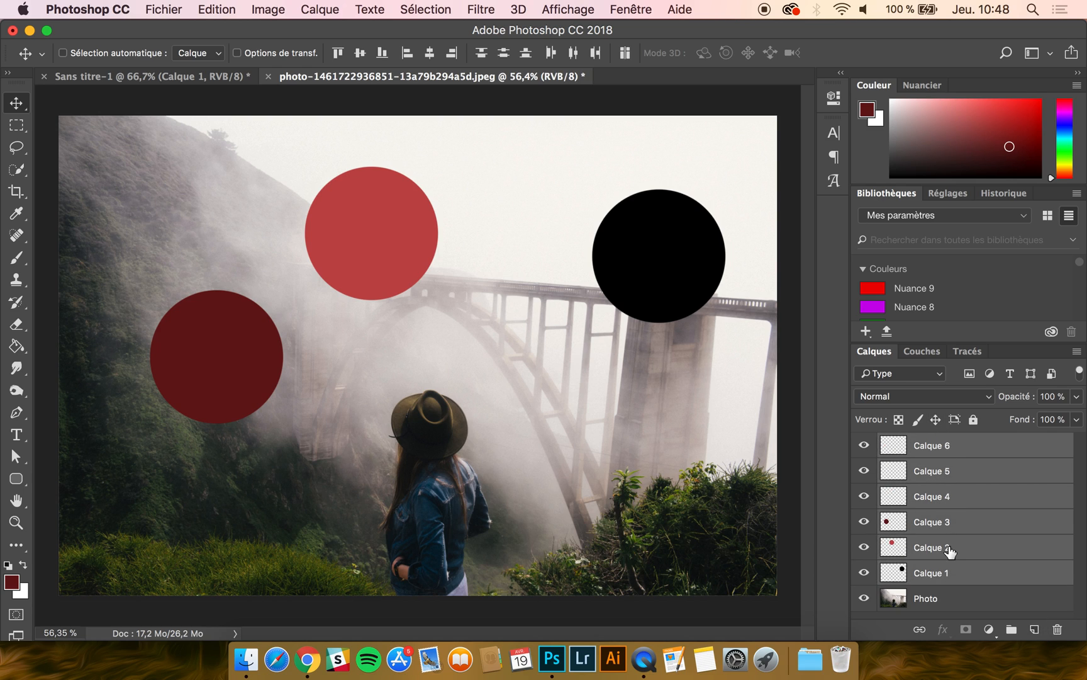
Select only the non-adjacent layers Calque 1, Calque 3 and Calque 5, and move them together slightly up and left
{"action": "left_click", "coordinate": [956, 447]}
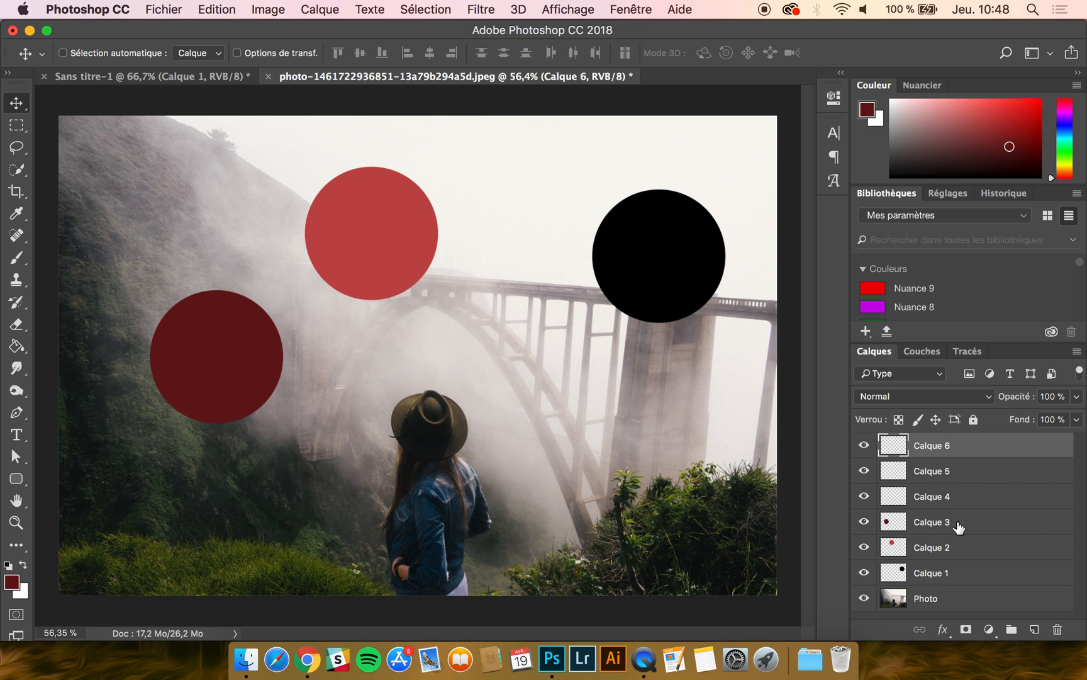
{"action": "left_click", "coordinate": [956, 574]}
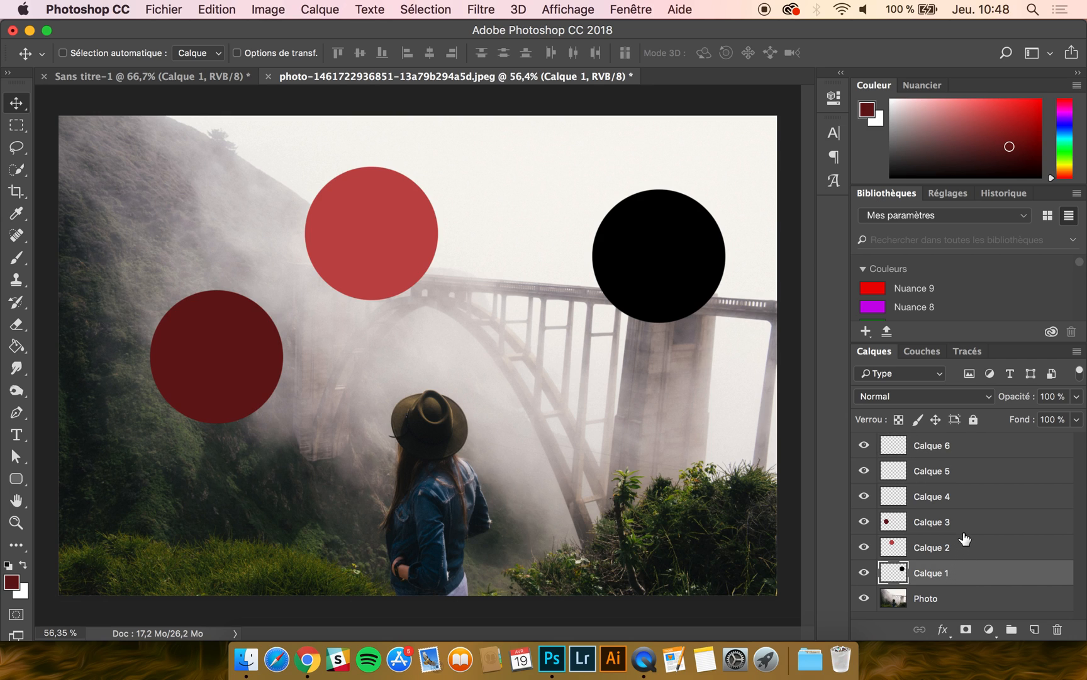
{"action": "key", "text": "super"}
{"action": "left_click", "coordinate": [960, 526], "text": "super"}
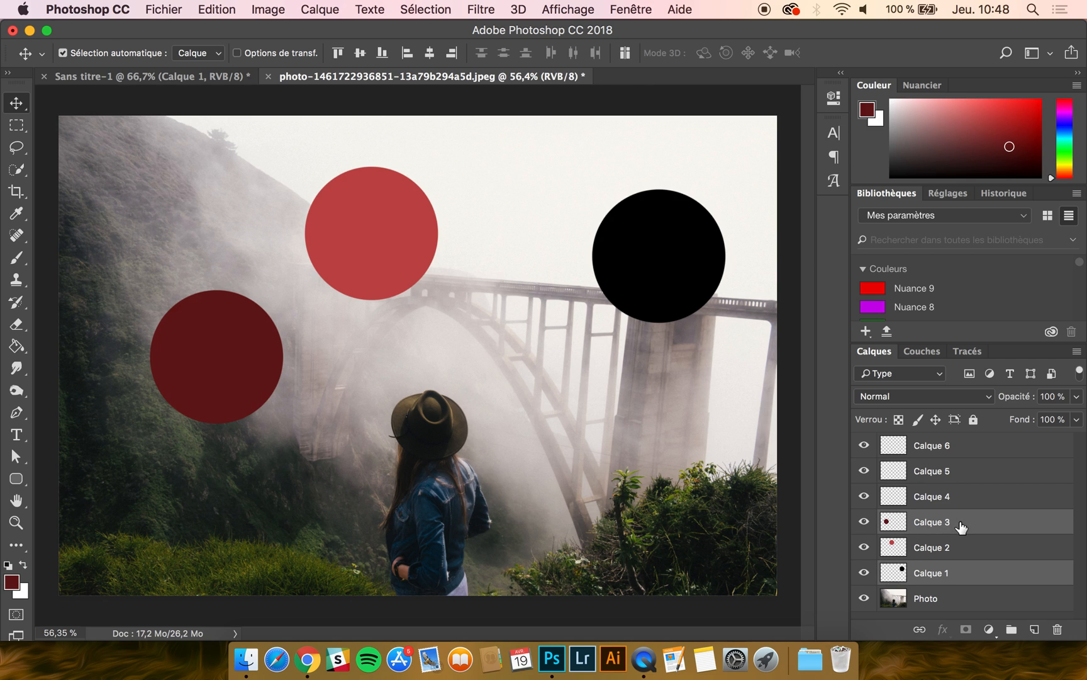
{"action": "left_click", "coordinate": [971, 474], "text": "super"}
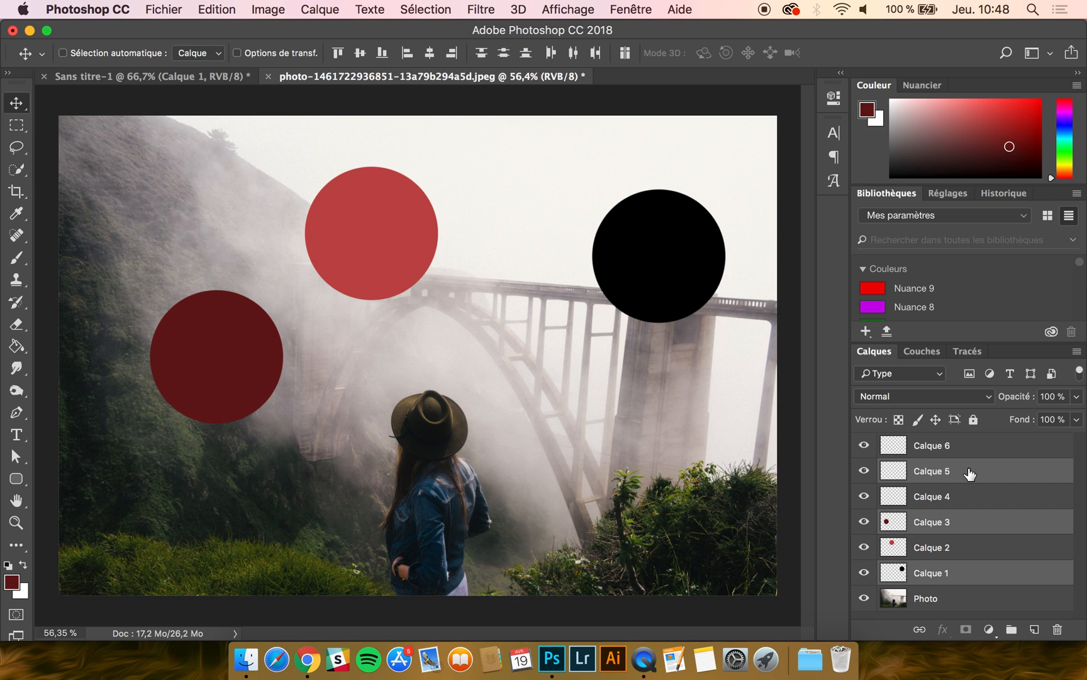
{"action": "left_click_drag", "start_coordinate": [694, 251], "coordinate": [659, 255]}
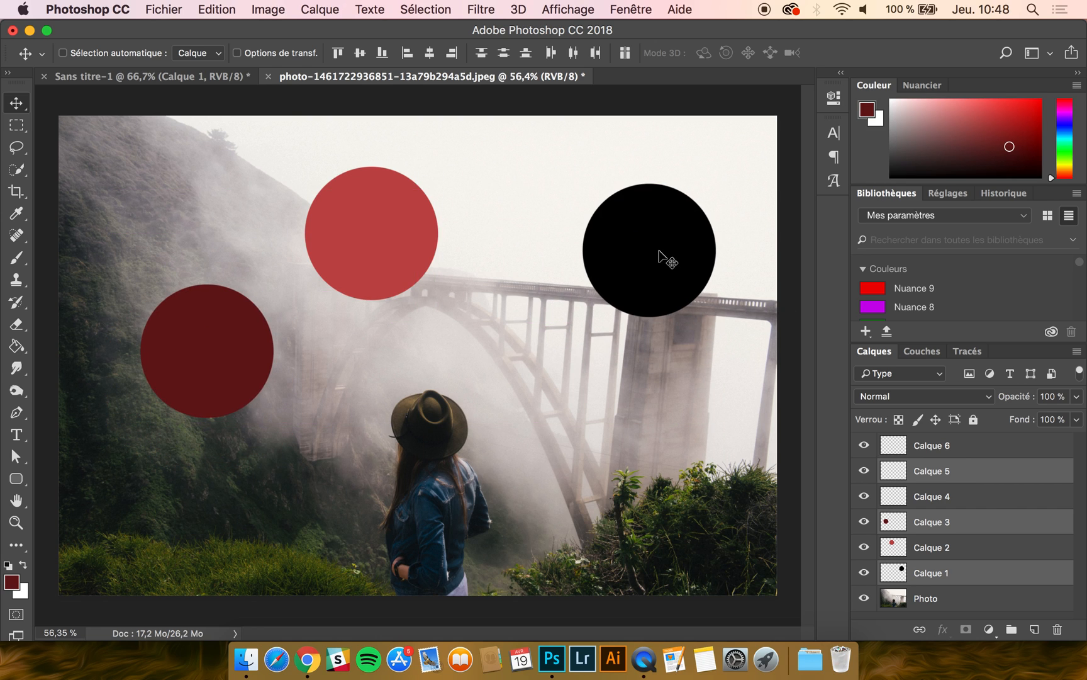
Delete the three empty layers Calque 6, Calque 5 and Calque 4
{"action": "left_click", "coordinate": [961, 457]}
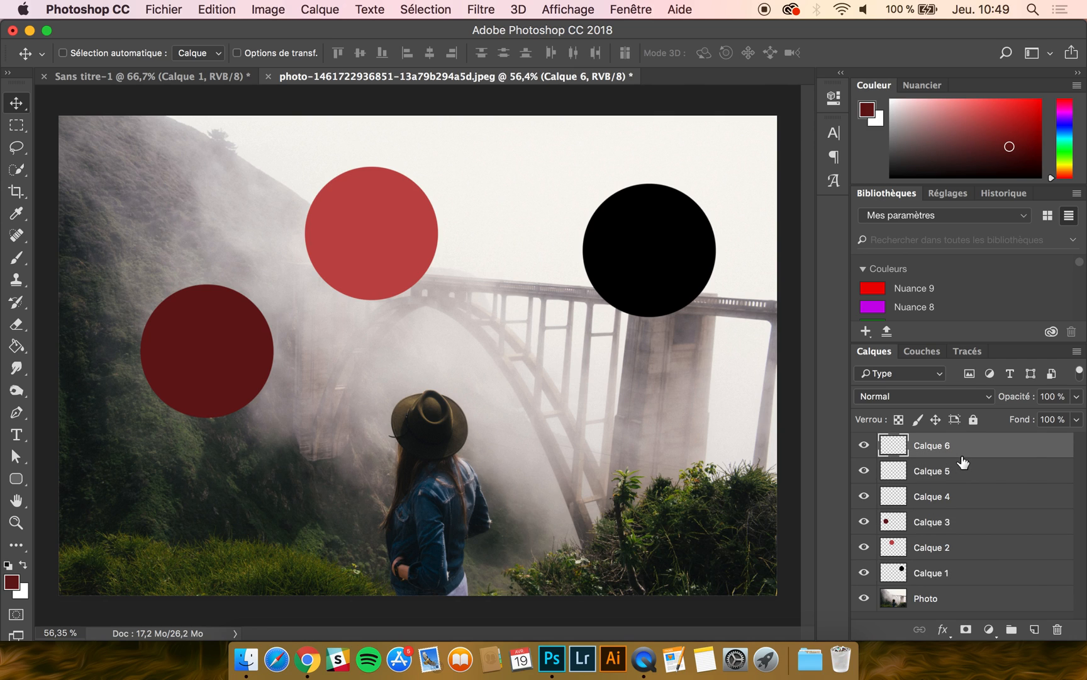
{"action": "key", "text": "Delete"}
{"action": "key", "text": "Delete"}
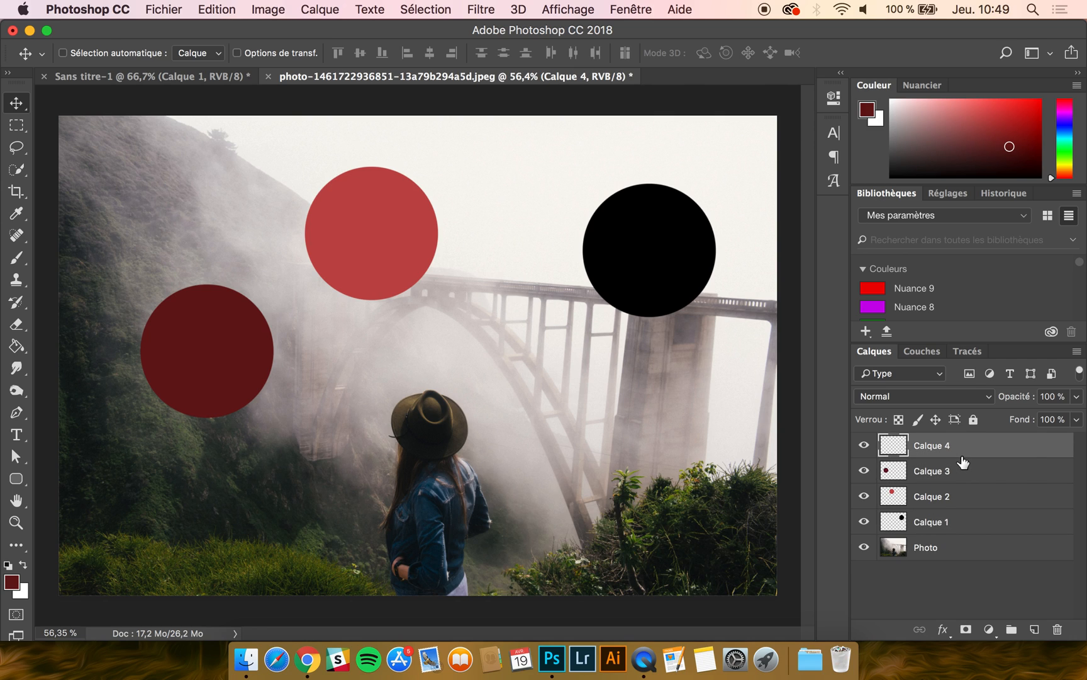
{"action": "key", "text": "Delete"}
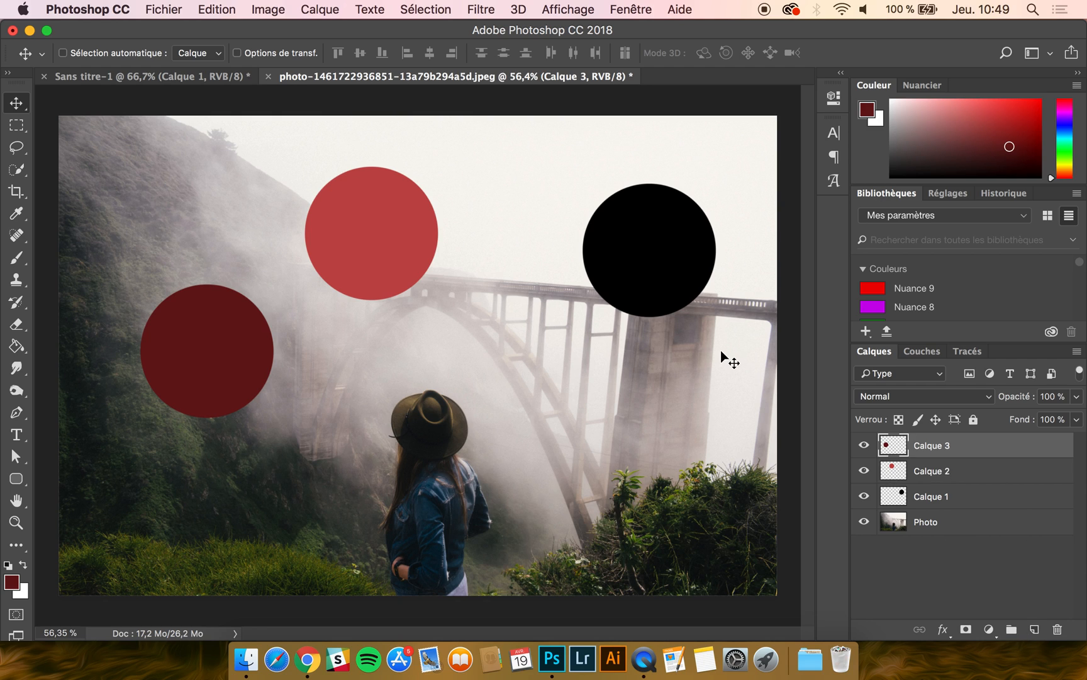
Select the three circle layers from Calque 3 to Calque 1 and put them in a group
{"action": "left_click", "coordinate": [960, 504], "text": "shift"}
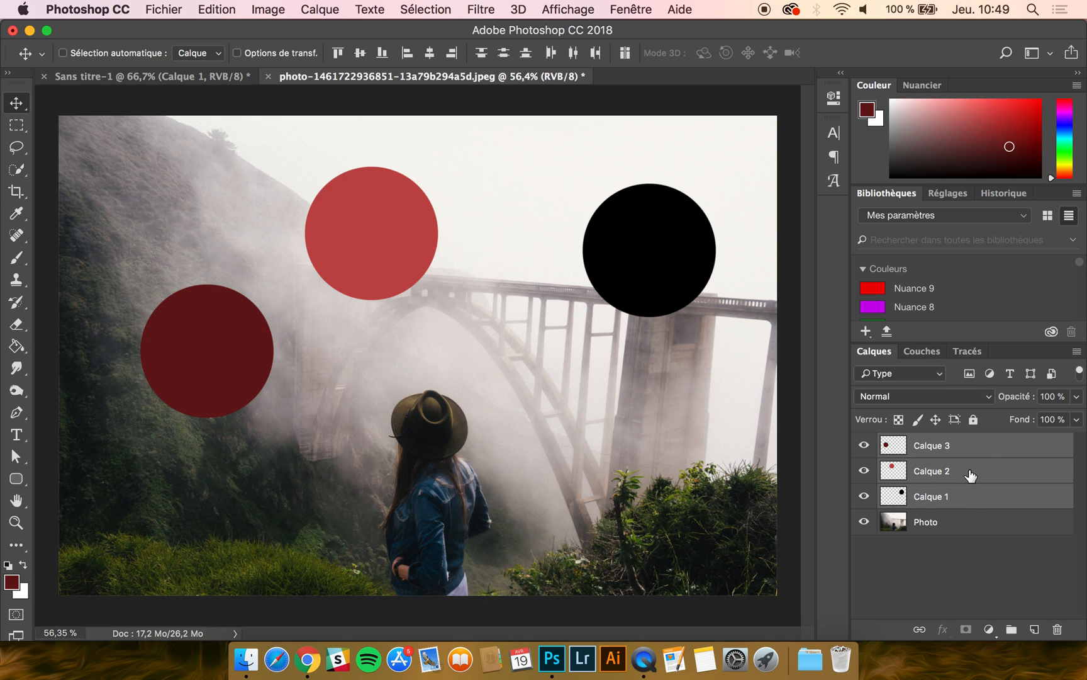
{"action": "left_click", "coordinate": [1011, 629]}
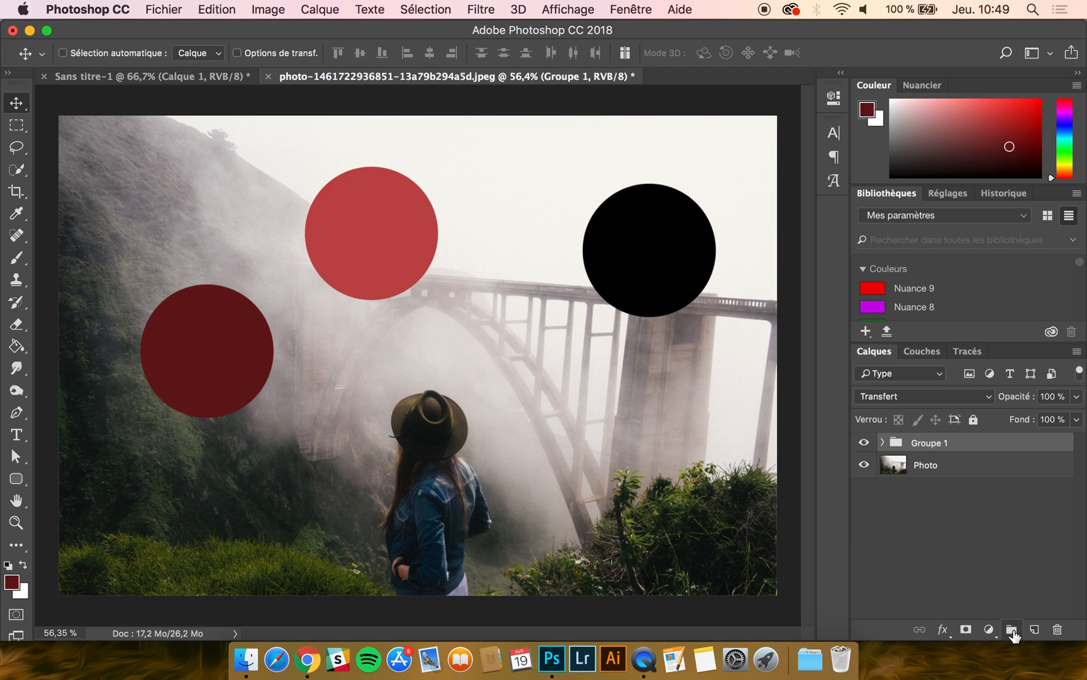
Rename the group of circle layers "Cercles", and expand and collapse it to look at its contents
{"action": "double_click", "coordinate": [933, 444]}
{"action": "type", "text": "Cercles"}
{"action": "key", "text": "Return"}
{"action": "left_click", "coordinate": [884, 443]}
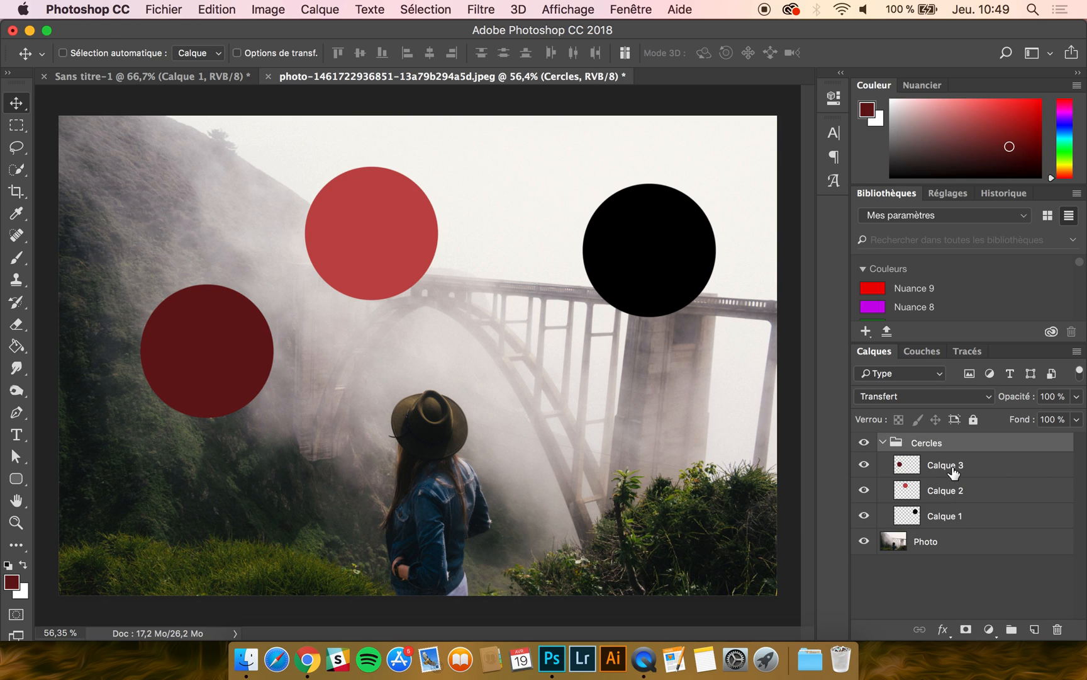
{"action": "left_click", "coordinate": [885, 443]}
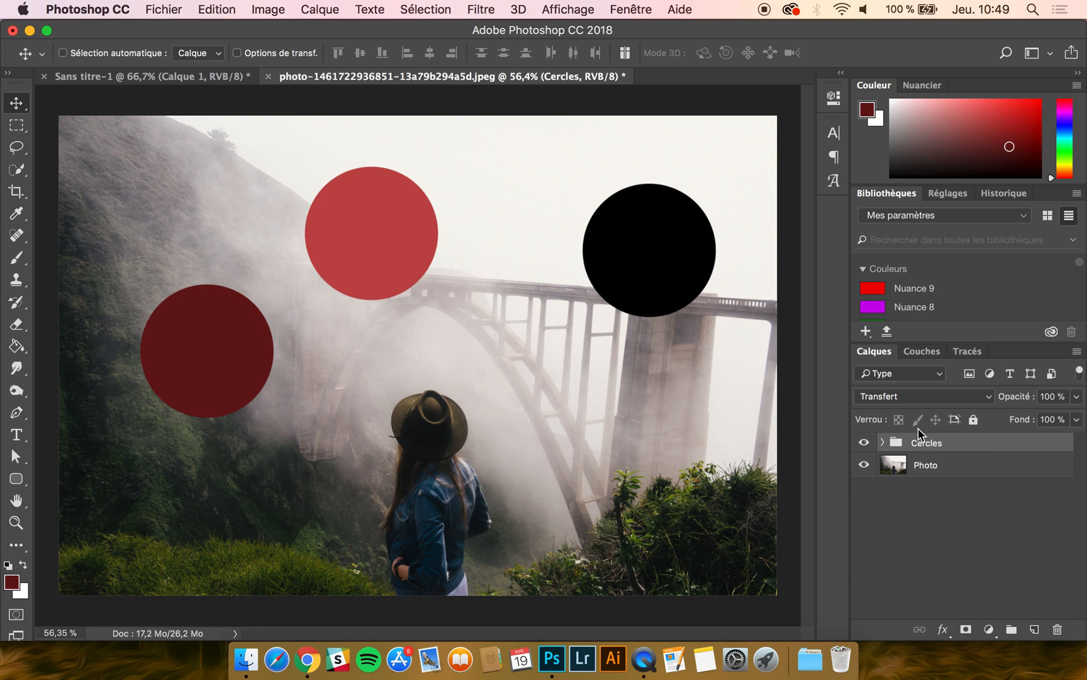
Revert the document through its history to the last layer deletion, before the circle layers were grouped
{"action": "left_click", "coordinate": [1002, 195]}
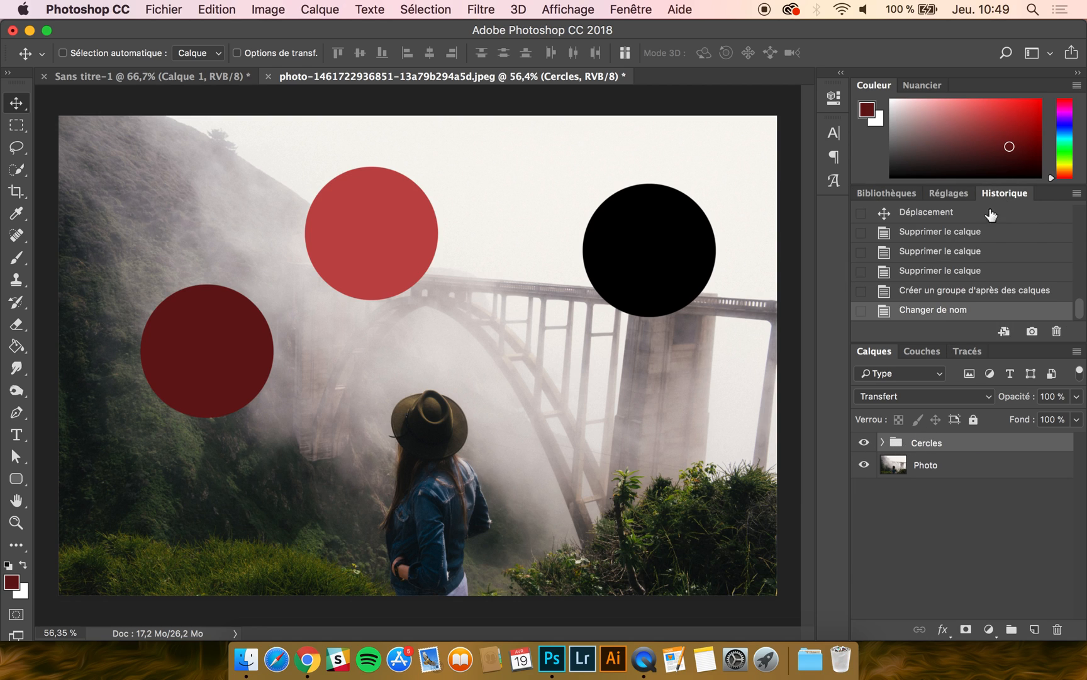
{"action": "left_click", "coordinate": [938, 272]}
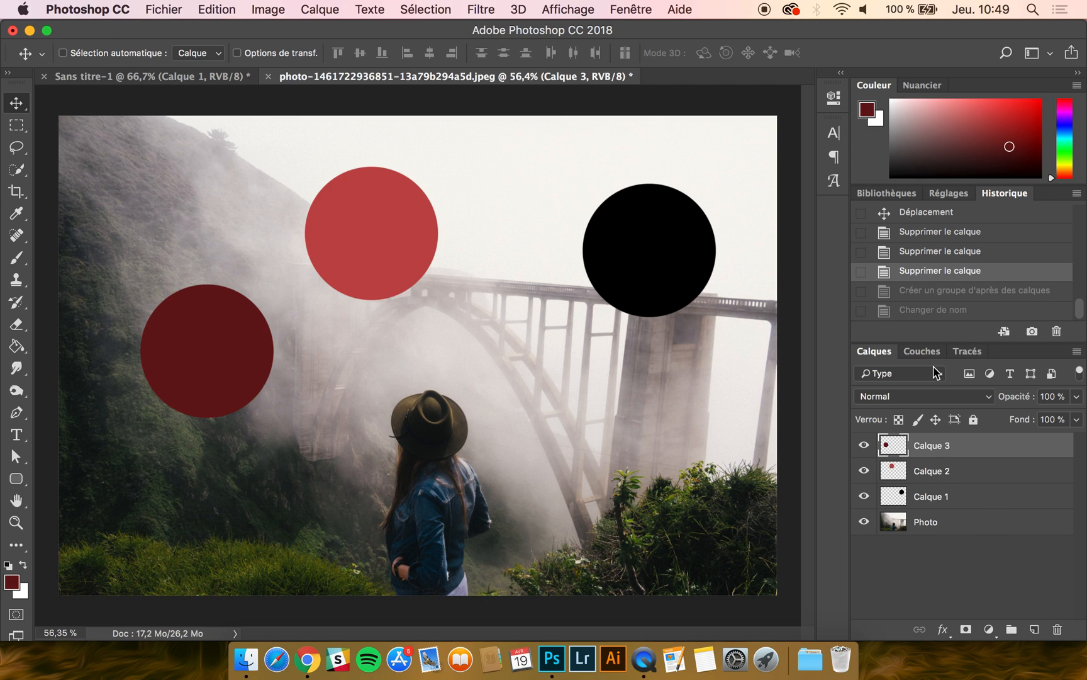
Look through the blend modes available for Calque 3, keeping Normal selected
{"action": "left_click", "coordinate": [922, 401]}
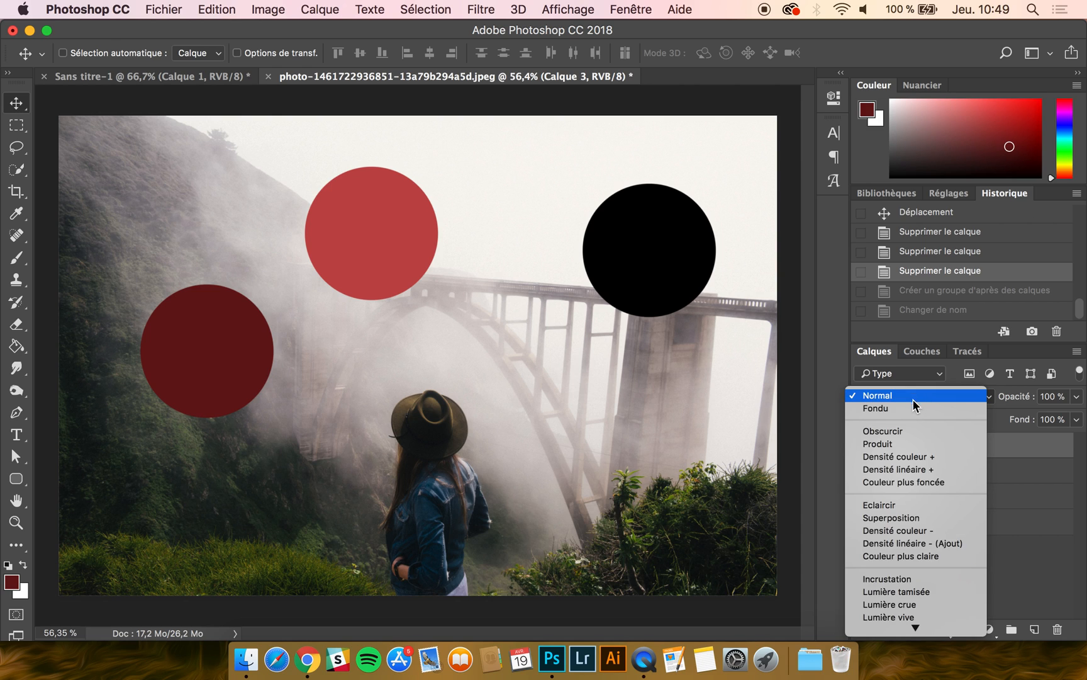
{"action": "scroll", "coordinate": [918, 492], "scroll_direction": "down", "scroll_amount": 5}
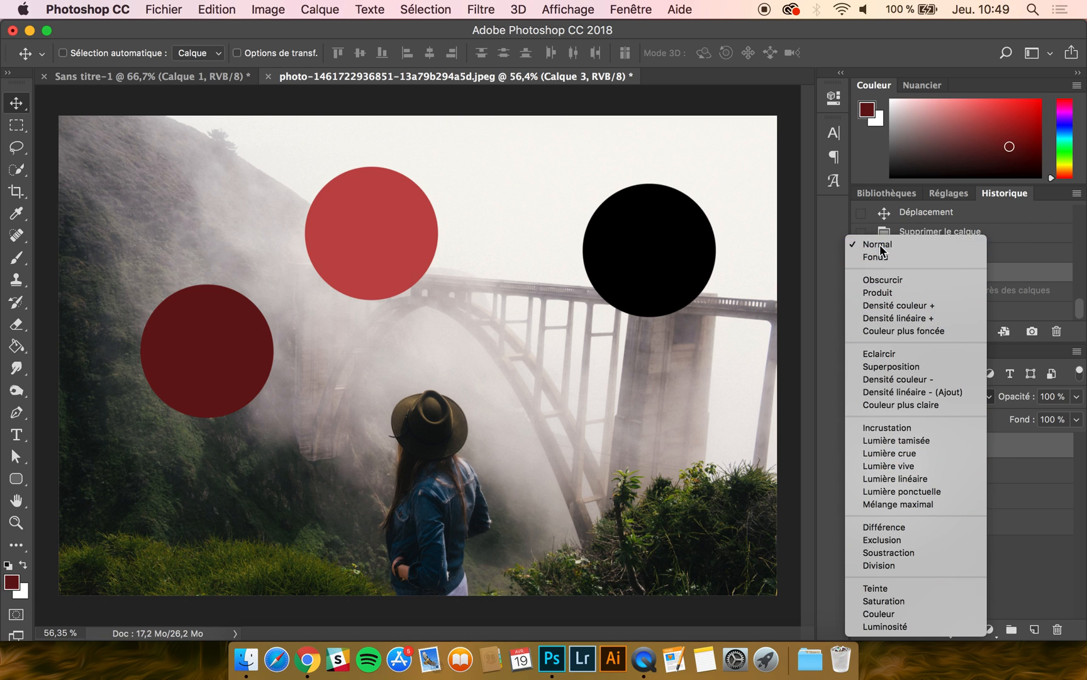
{"action": "left_click", "coordinate": [880, 244]}
{"action": "left_click", "coordinate": [930, 402]}
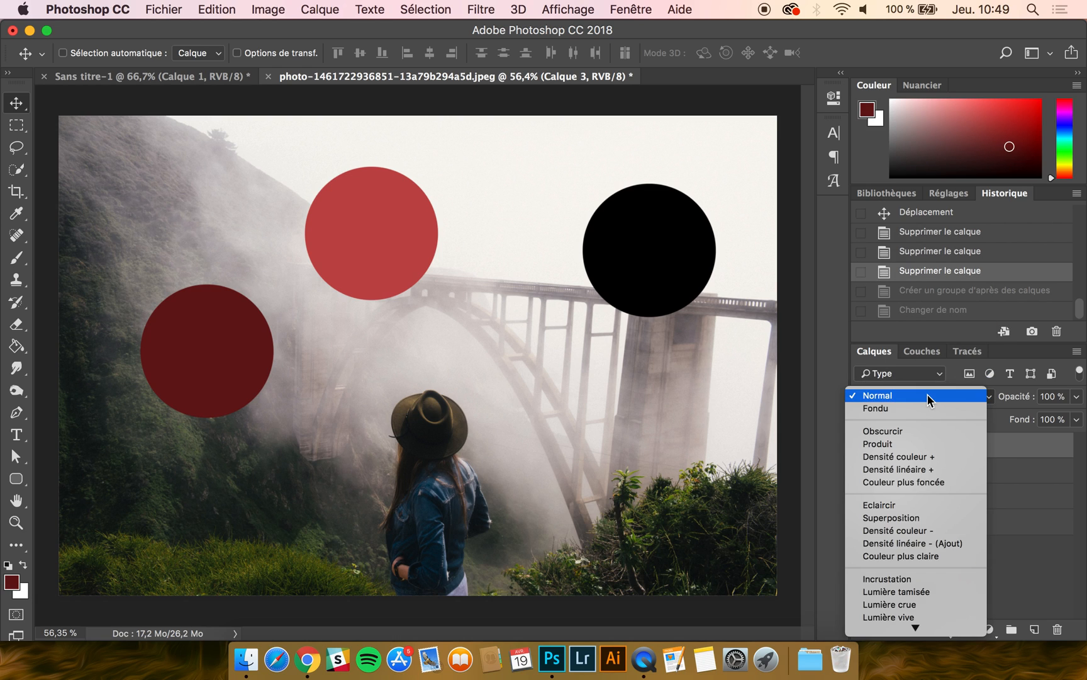
{"action": "scroll", "coordinate": [917, 441], "scroll_direction": "down", "scroll_amount": 3}
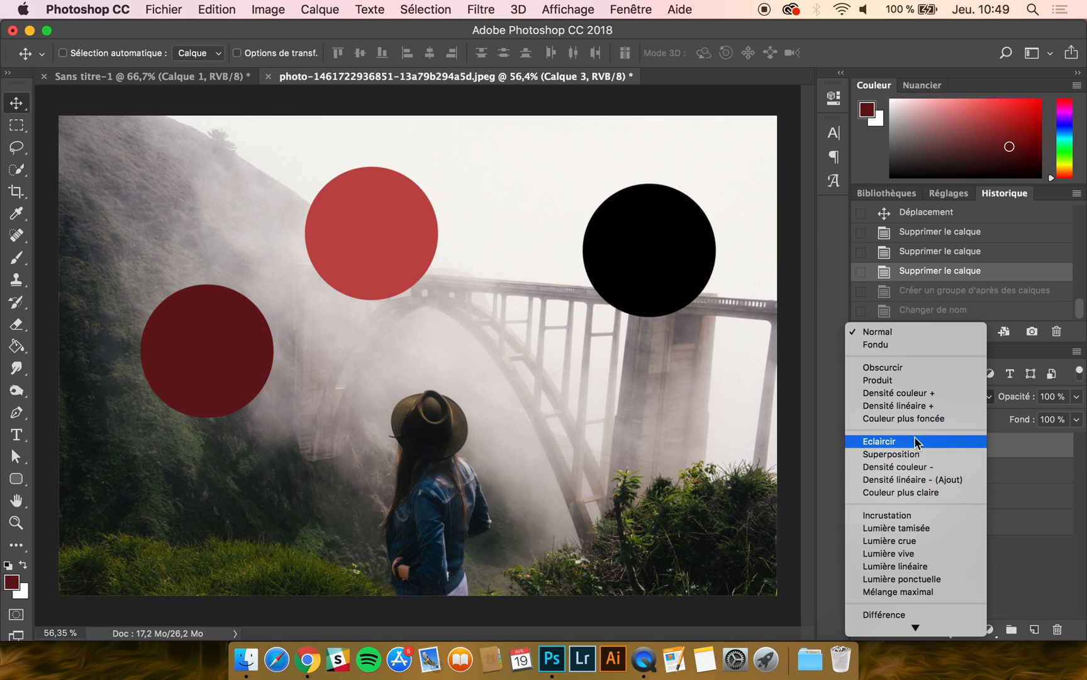
{"action": "left_click", "coordinate": [901, 331]}
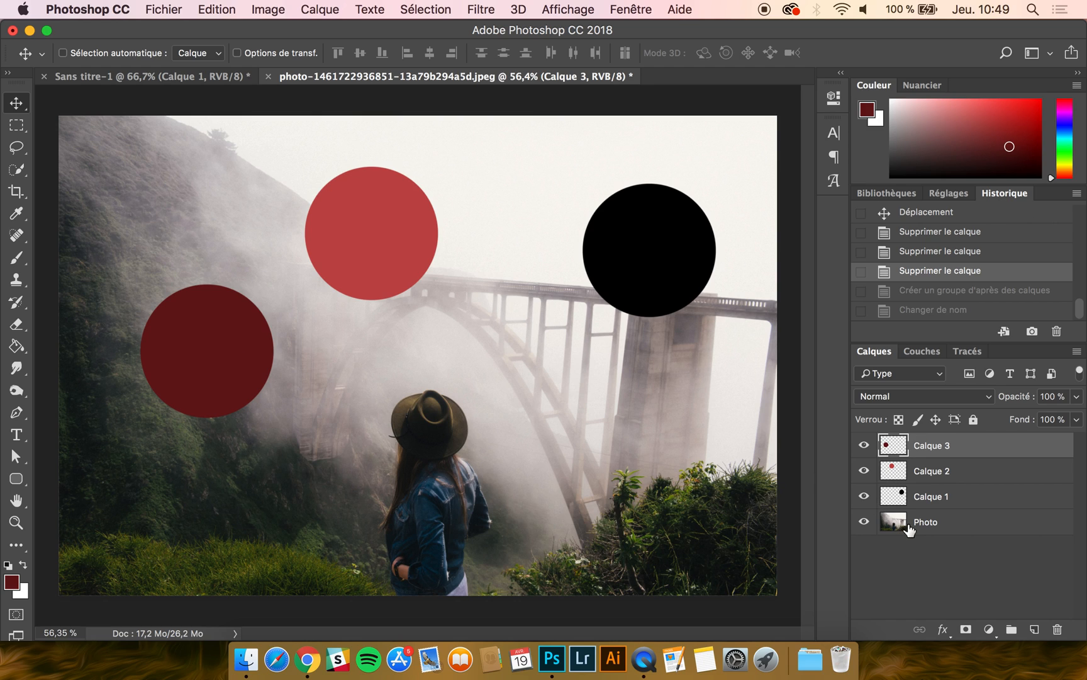
Try the blend modes Incrustation, Lumière tamisée and Lumière crue one after another on Calque 3
{"action": "left_click", "coordinate": [918, 394]}
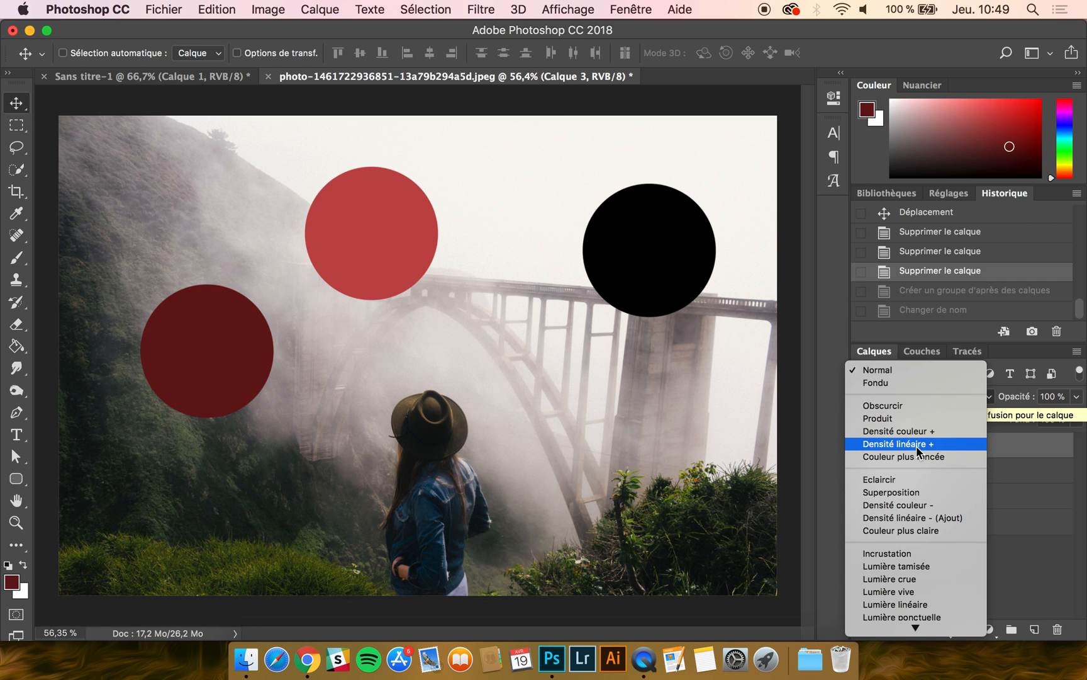
{"action": "scroll", "coordinate": [919, 522], "scroll_direction": "down", "scroll_amount": 2}
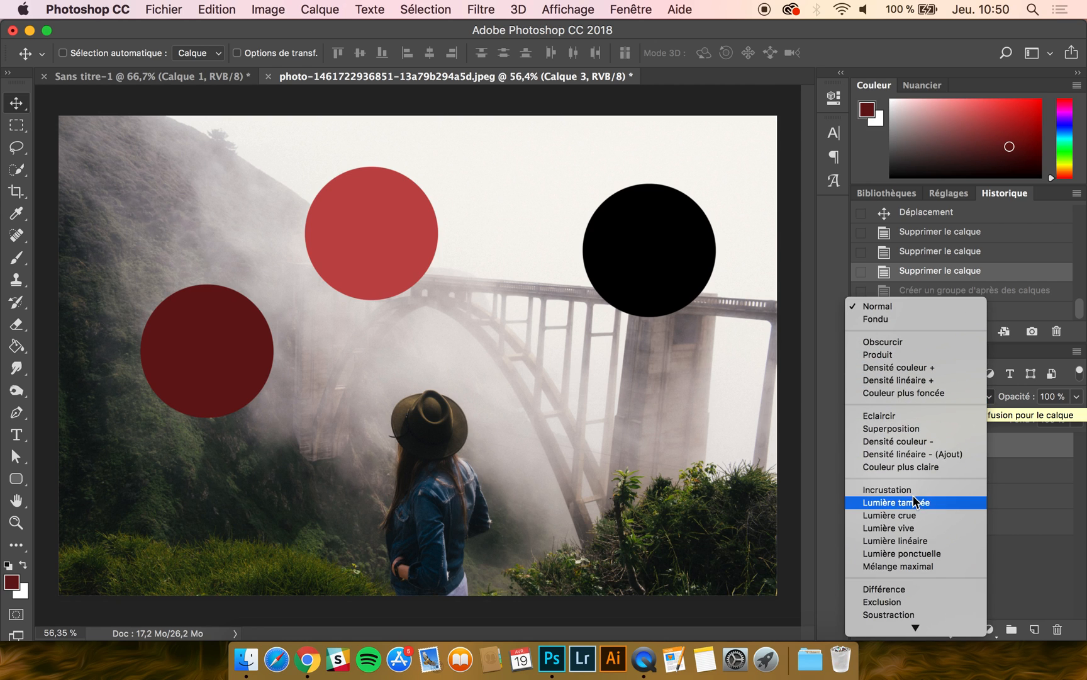
{"action": "left_click", "coordinate": [912, 489]}
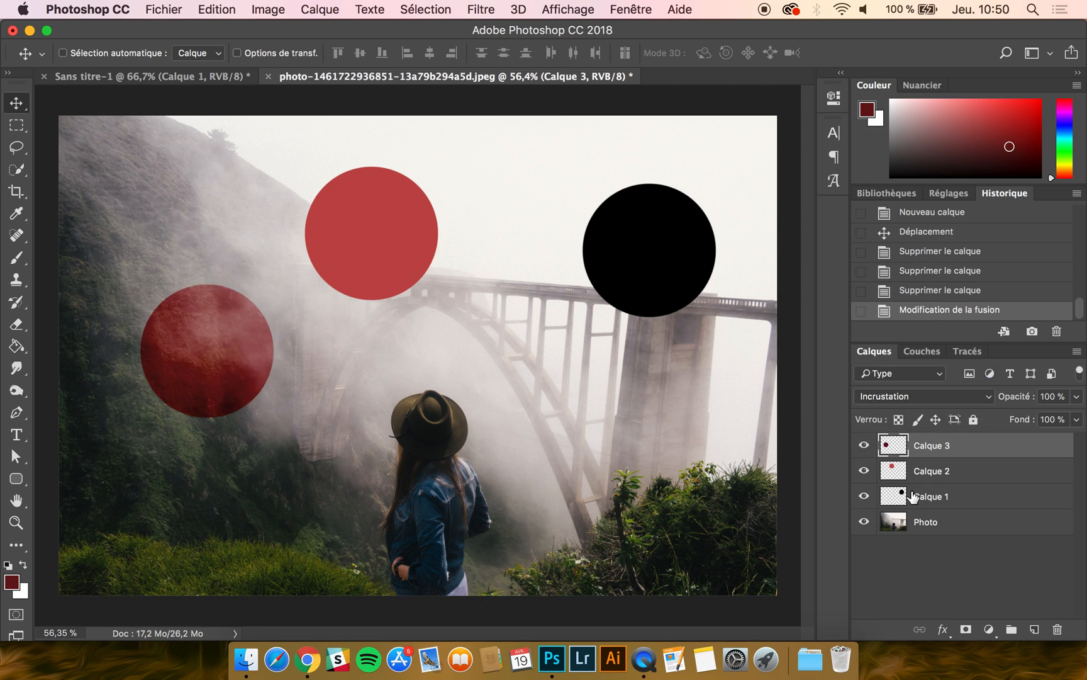
{"action": "left_click", "coordinate": [902, 397]}
{"action": "left_click", "coordinate": [900, 406]}
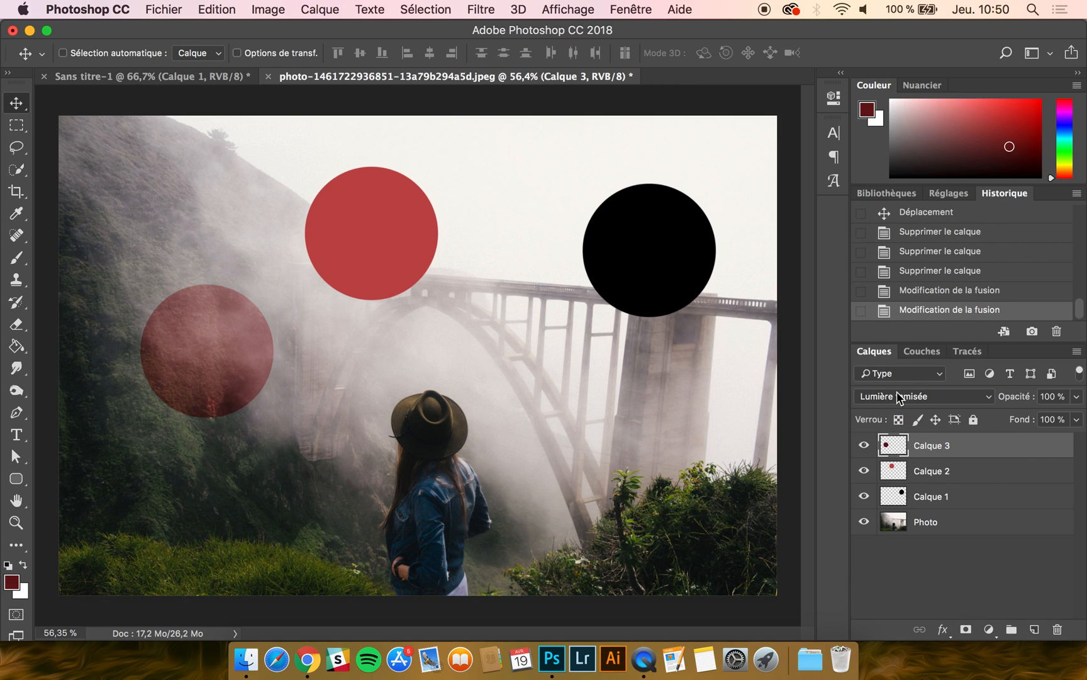
{"action": "left_click", "coordinate": [900, 397]}
{"action": "left_click", "coordinate": [895, 408]}
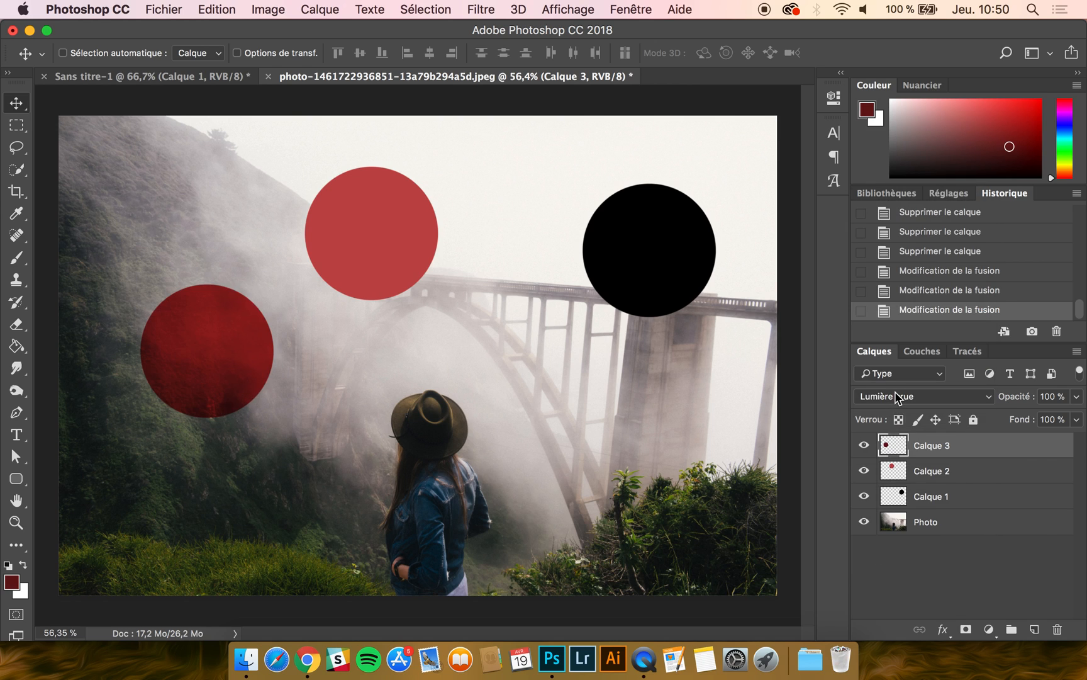
Try the blend modes Lumière vive, Lumière linéaire and Lumière ponctuelle one after another on Calque 3
{"action": "left_click", "coordinate": [896, 398]}
{"action": "left_click", "coordinate": [895, 408]}
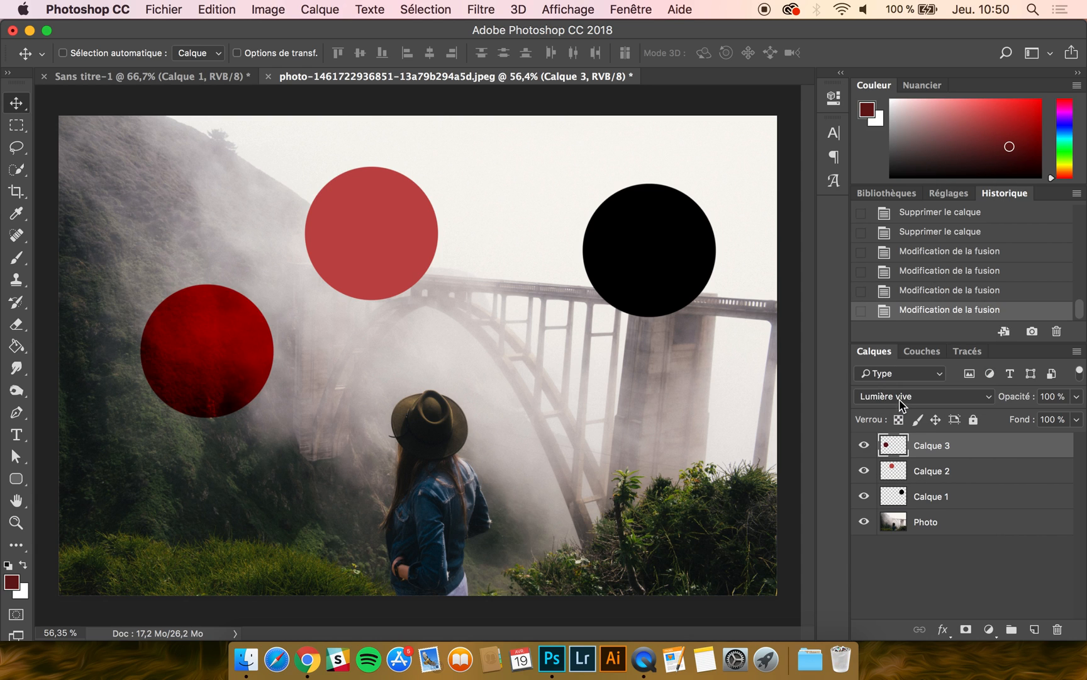
{"action": "left_click", "coordinate": [900, 401]}
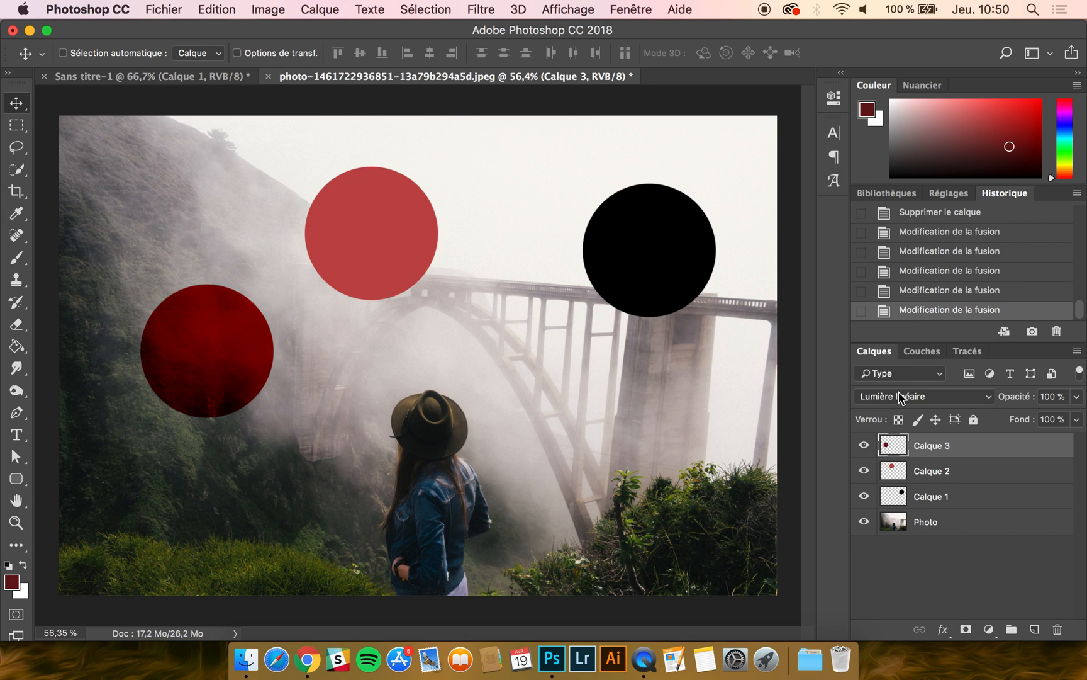
{"action": "left_click", "coordinate": [899, 404]}
{"action": "left_click", "coordinate": [898, 409]}
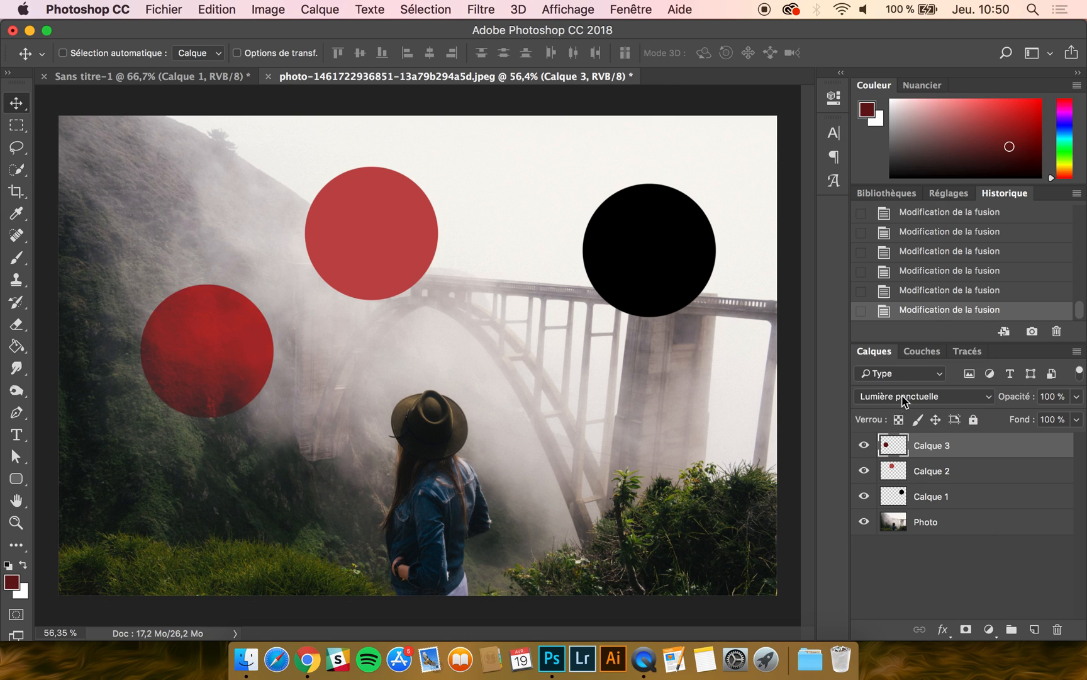
Try the darkening blend modes Produit and Densité couleur + on Calque 3
{"action": "left_click", "coordinate": [901, 395]}
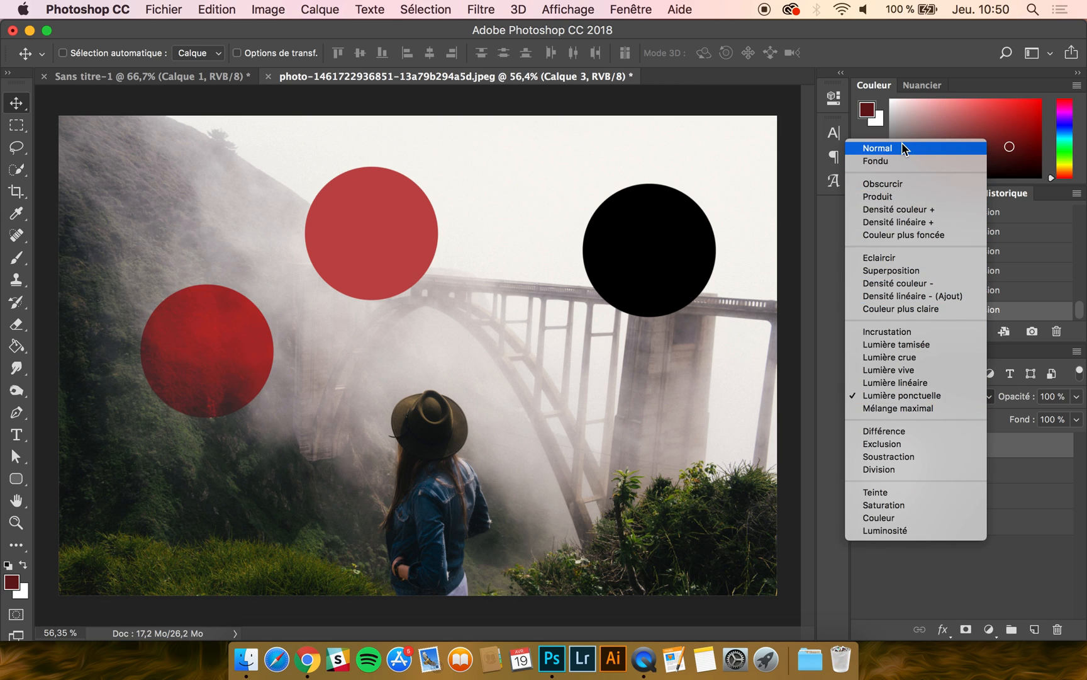
{"action": "left_click", "coordinate": [903, 195]}
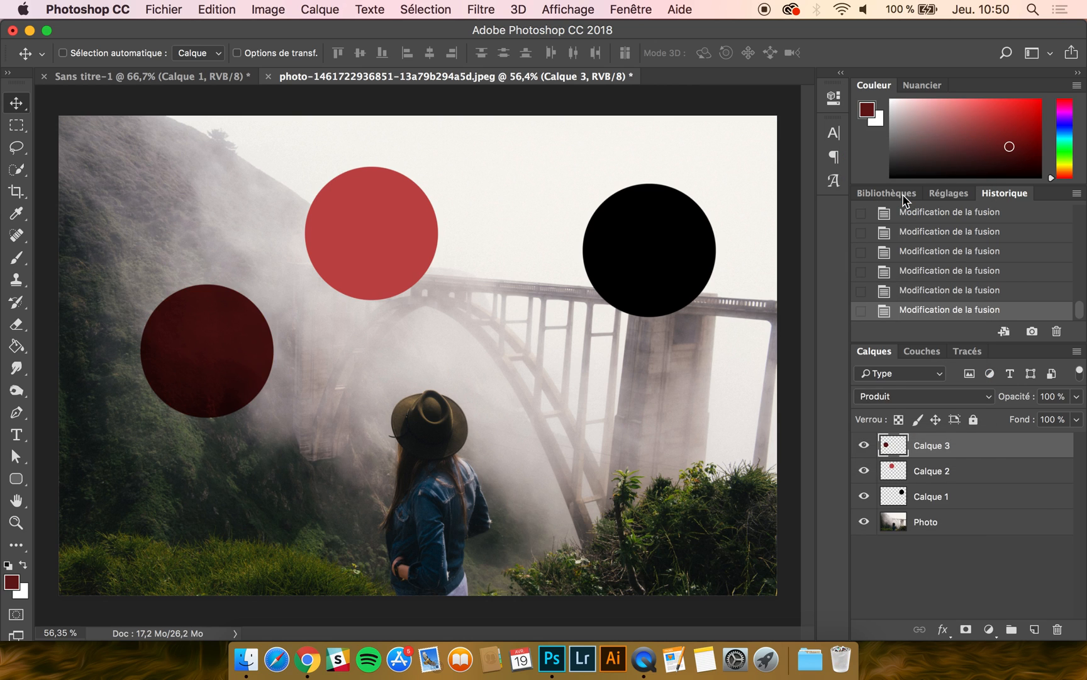
{"action": "left_click", "coordinate": [893, 396]}
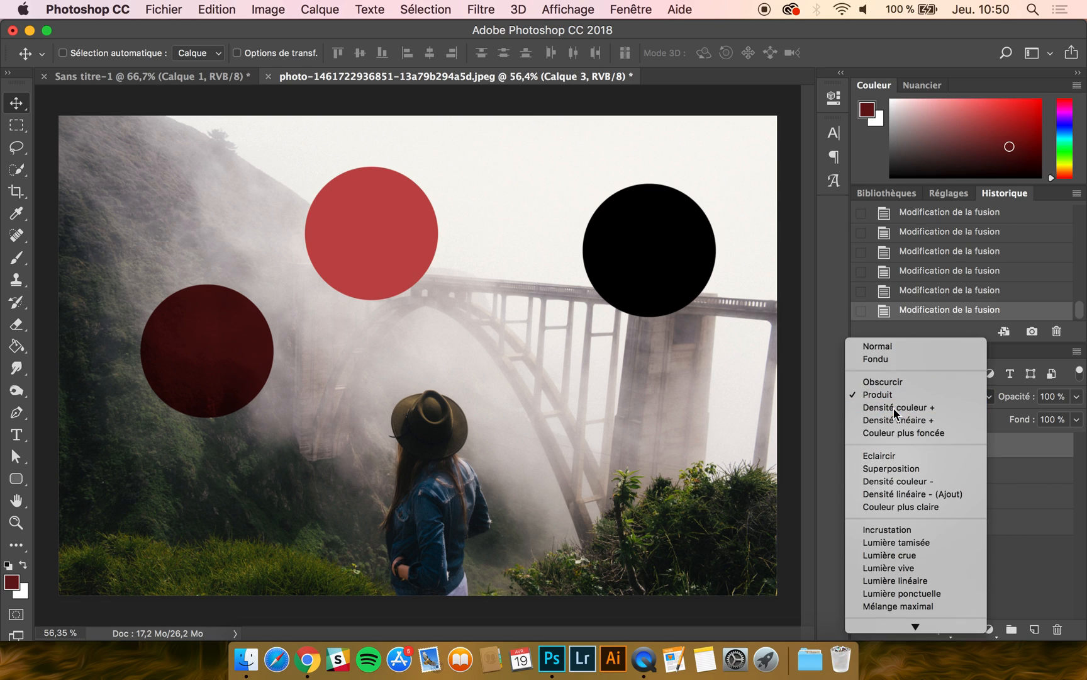
{"action": "left_click", "coordinate": [894, 408]}
Switch Calque 3 back to the Produit blend mode, and change it to Incrustation
{"action": "left_click", "coordinate": [901, 394]}
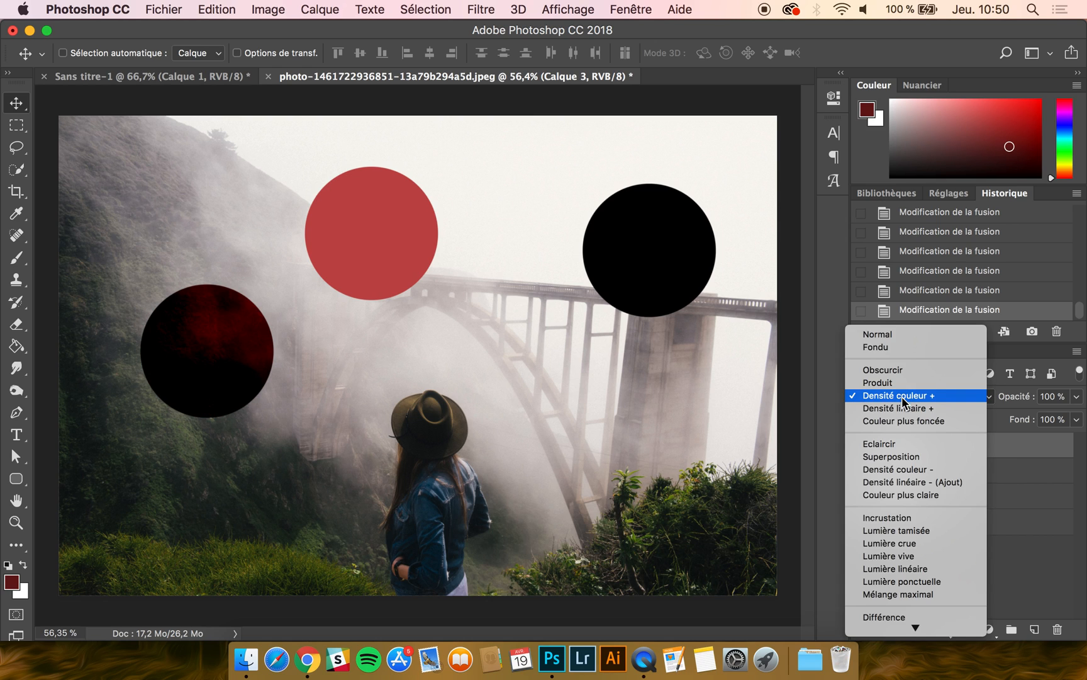
{"action": "scroll", "coordinate": [903, 399], "scroll_direction": "down", "scroll_amount": 3}
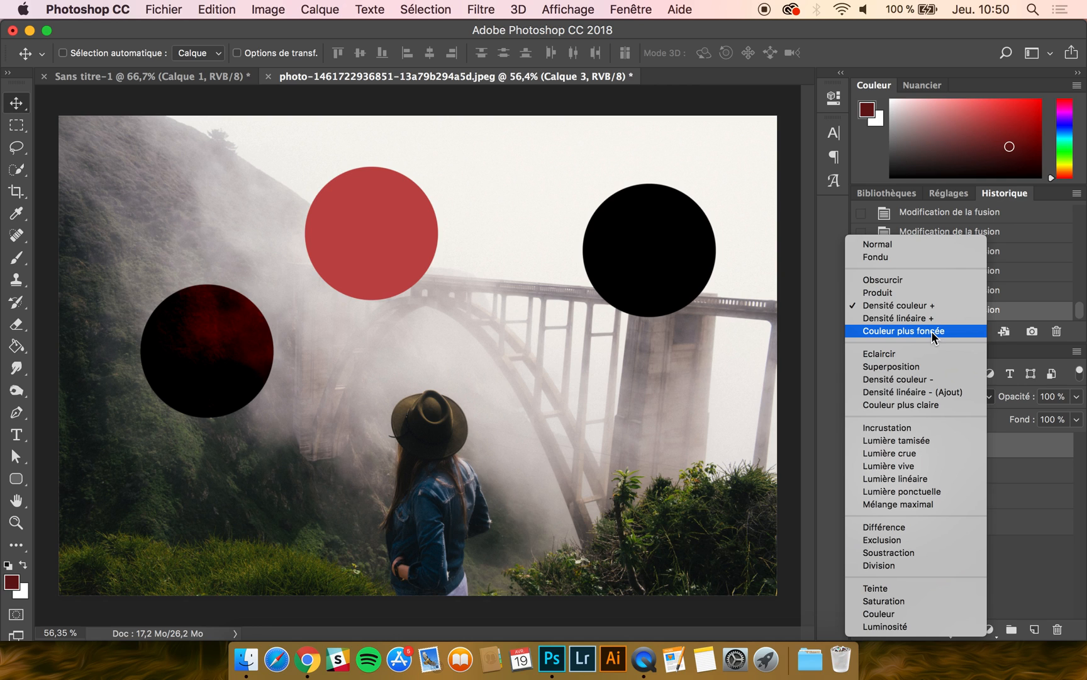
{"action": "left_click", "coordinate": [934, 294]}
{"action": "left_click", "coordinate": [899, 396]}
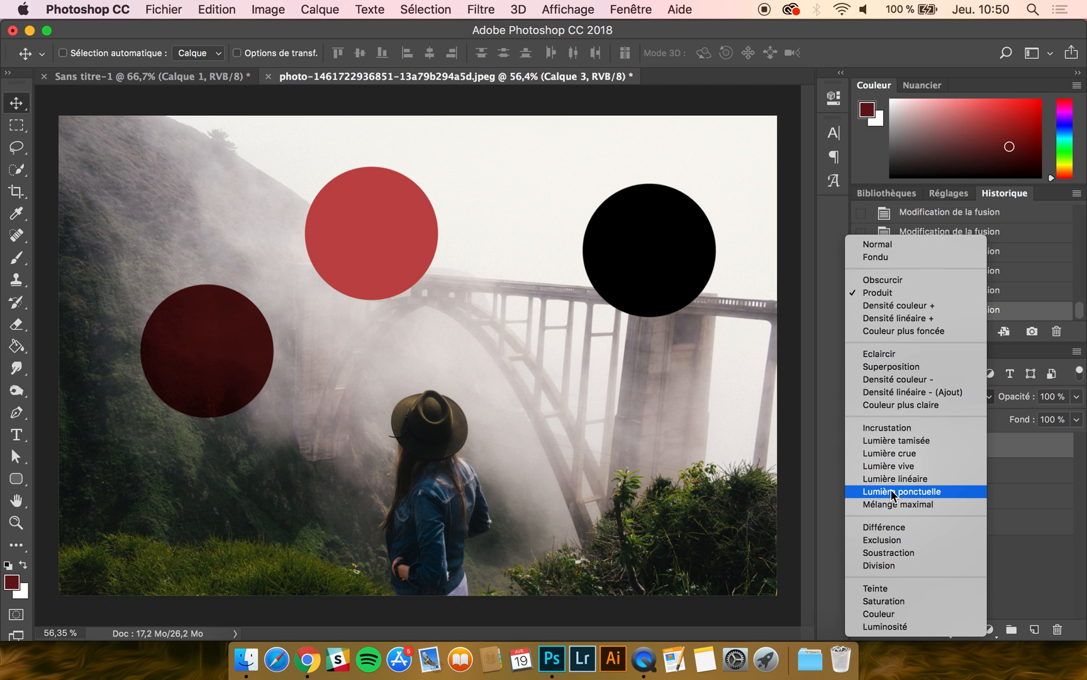
{"action": "left_click", "coordinate": [898, 430]}
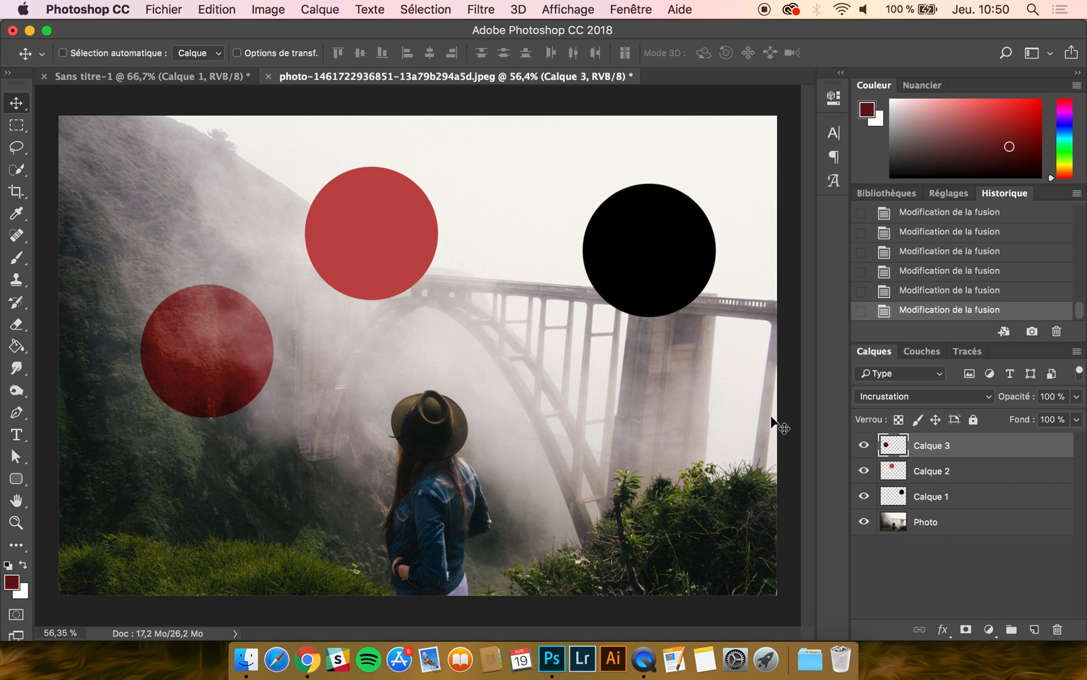
Delete the three circle layers so that only the Photo layer is left
{"action": "key", "text": "BackSpace"}
{"action": "key", "text": "BackSpace"}
{"action": "key", "text": "BackSpace"}
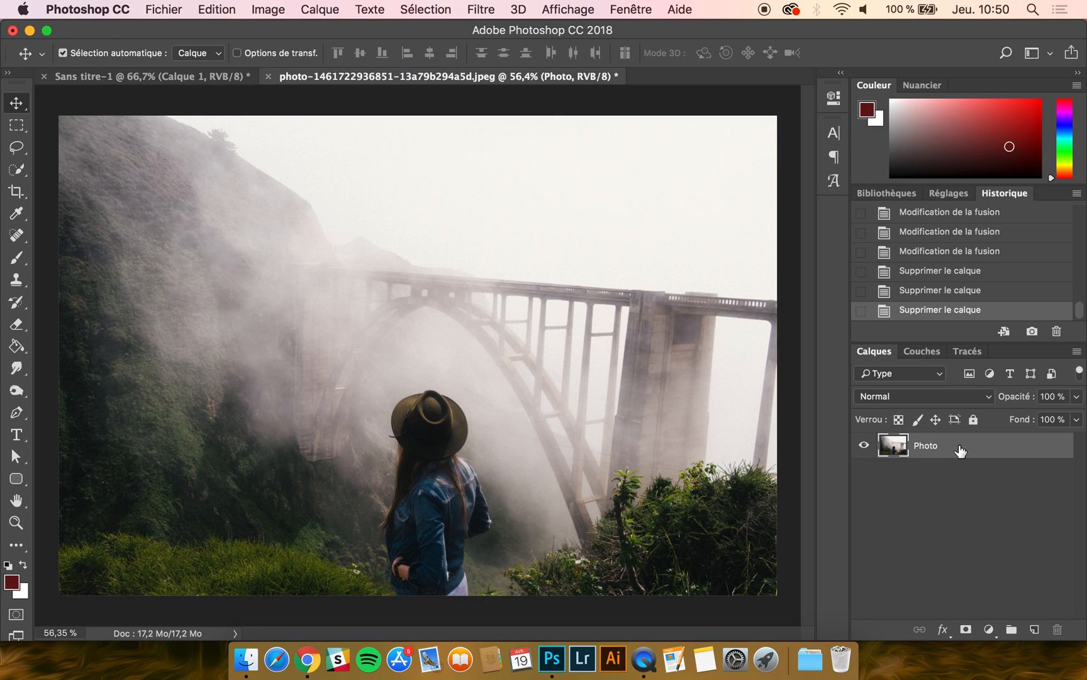
Duplicate the Photo layer in place, and duplicate that copy into the document Sans titre-1
{"action": "key", "text": "super+j"}
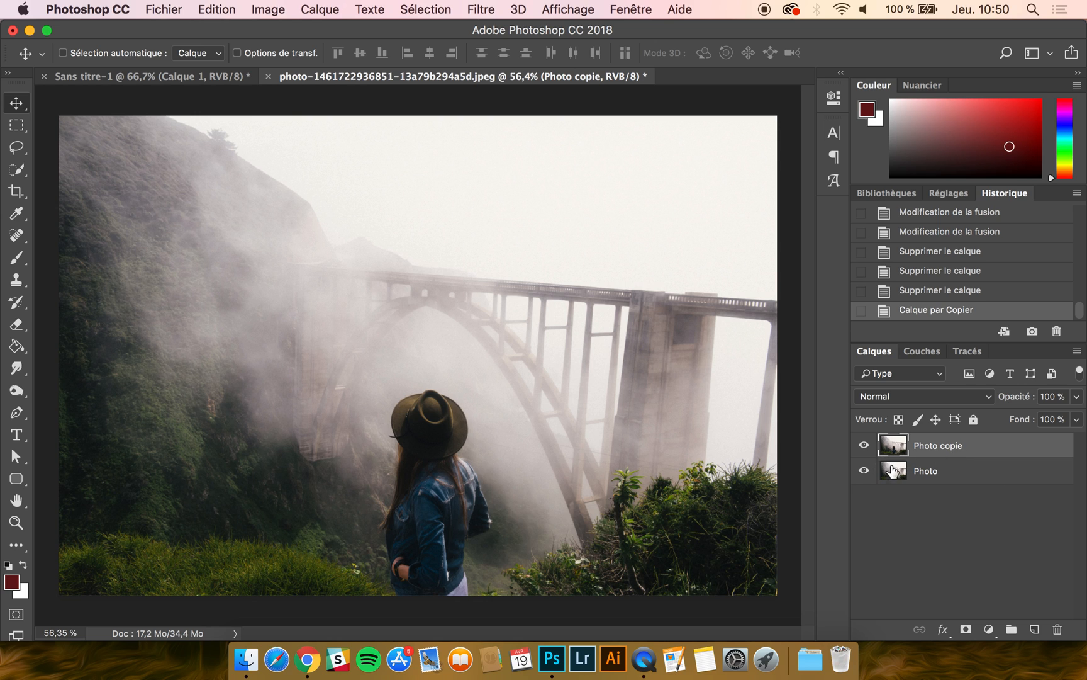
{"action": "right_click", "coordinate": [956, 447]}
{"action": "scroll", "coordinate": [872, 493], "scroll_direction": "down", "scroll_amount": 5}
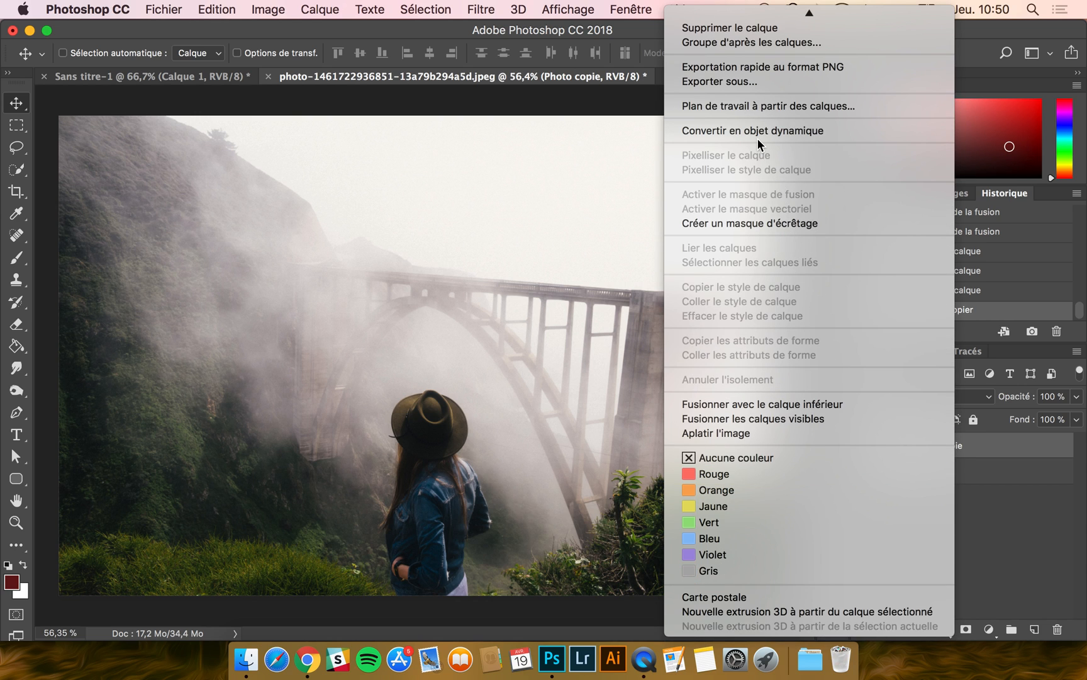
{"action": "scroll", "coordinate": [750, 257], "scroll_direction": "up", "scroll_amount": 3}
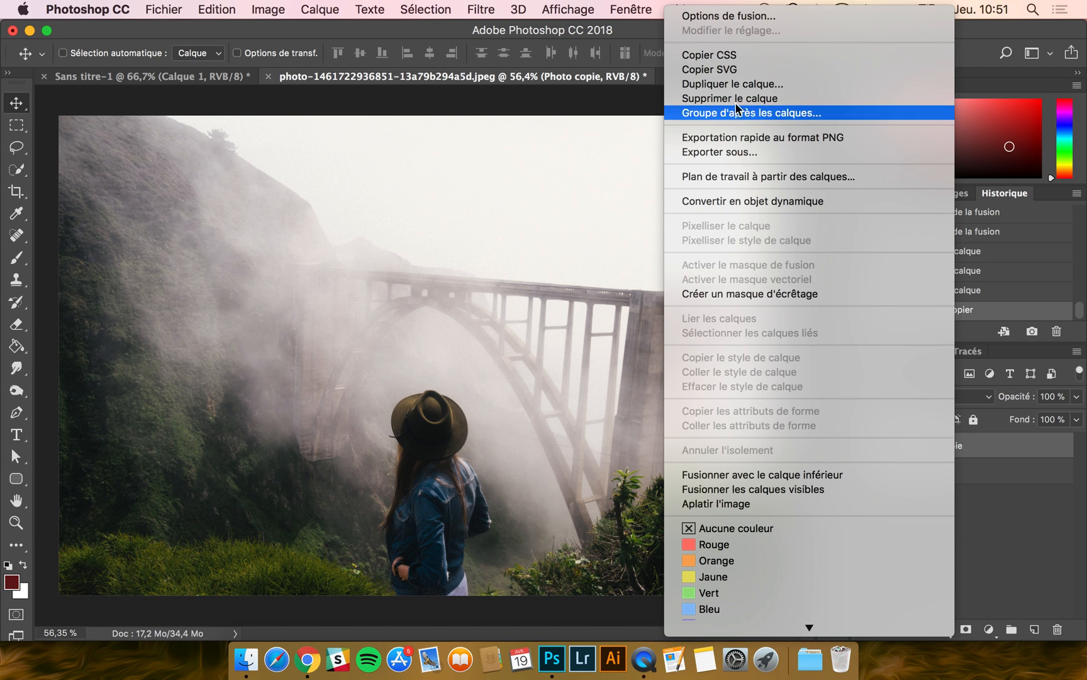
{"action": "left_click", "coordinate": [728, 86]}
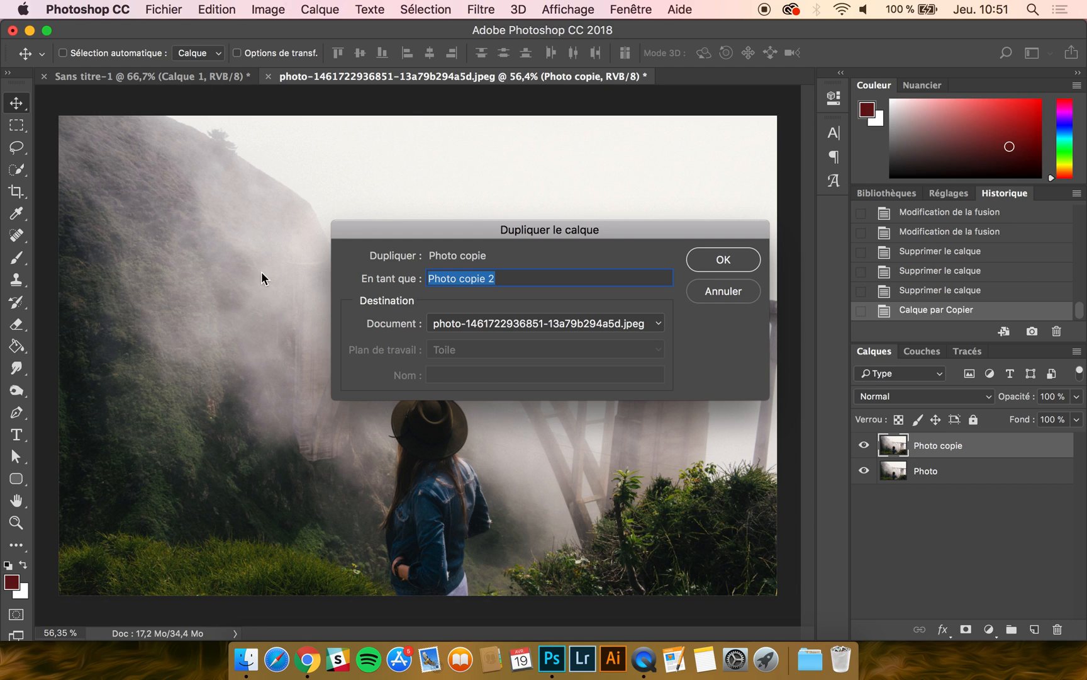
{"action": "left_click", "coordinate": [462, 322]}
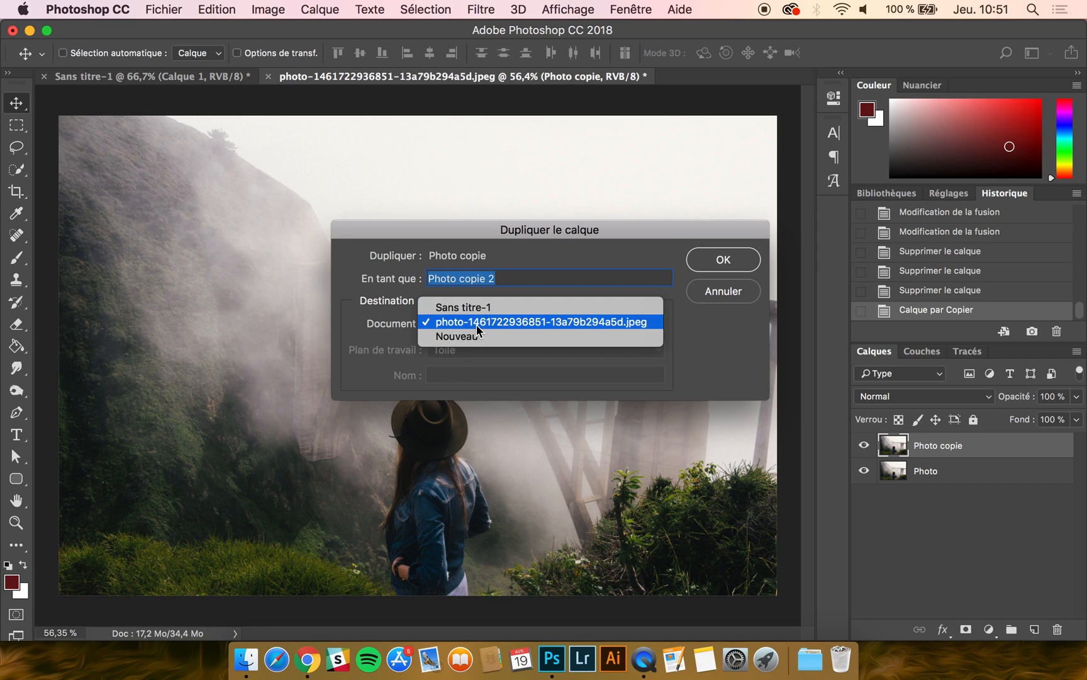
{"action": "left_click", "coordinate": [562, 325]}
{"action": "left_click", "coordinate": [481, 323]}
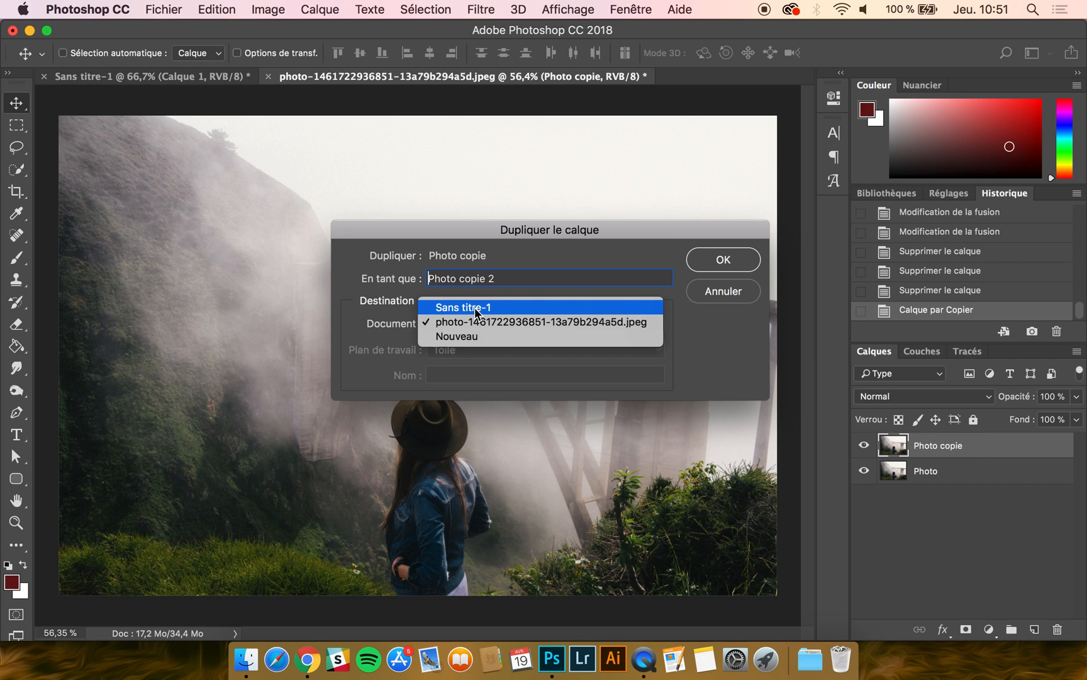
{"action": "left_click", "coordinate": [476, 307]}
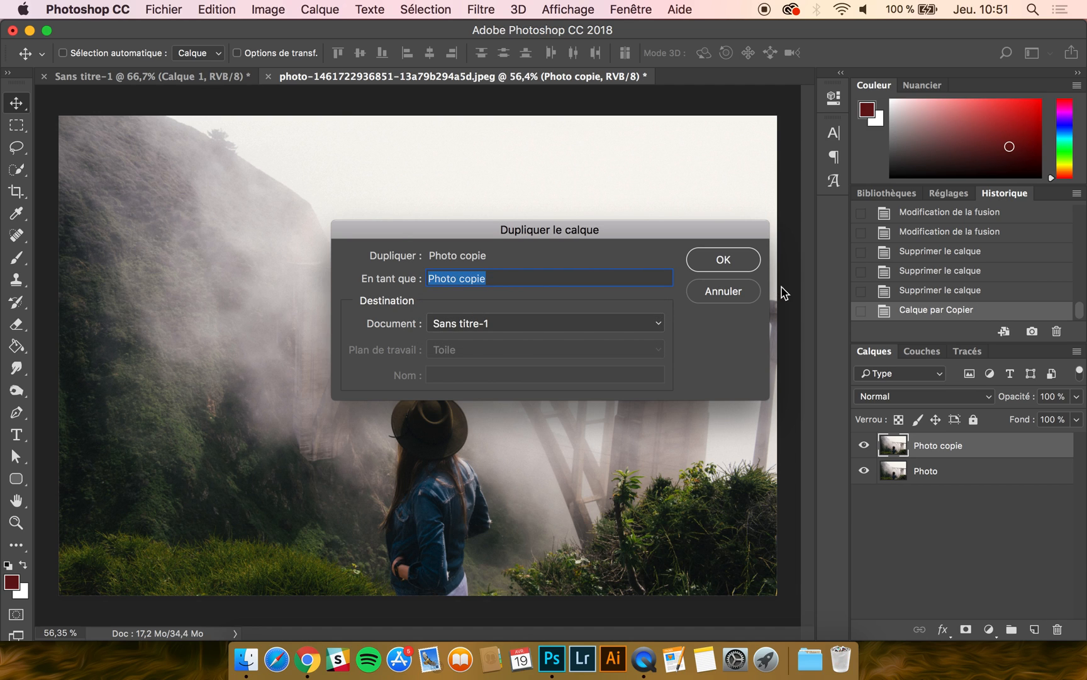
{"action": "left_click", "coordinate": [732, 262]}
In Sans titre-1, move the duplicated photo layer up and slightly left to show more of the woman and the vegetation
{"action": "left_click", "coordinate": [246, 79]}
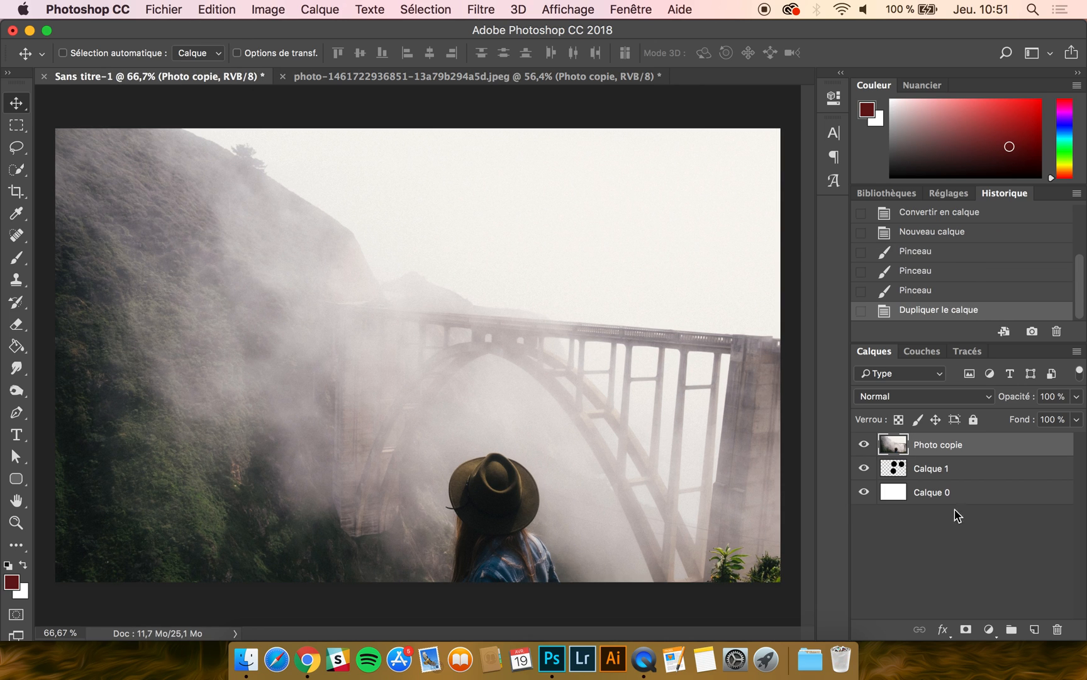
{"action": "left_click_drag", "start_coordinate": [601, 500], "coordinate": [561, 391]}
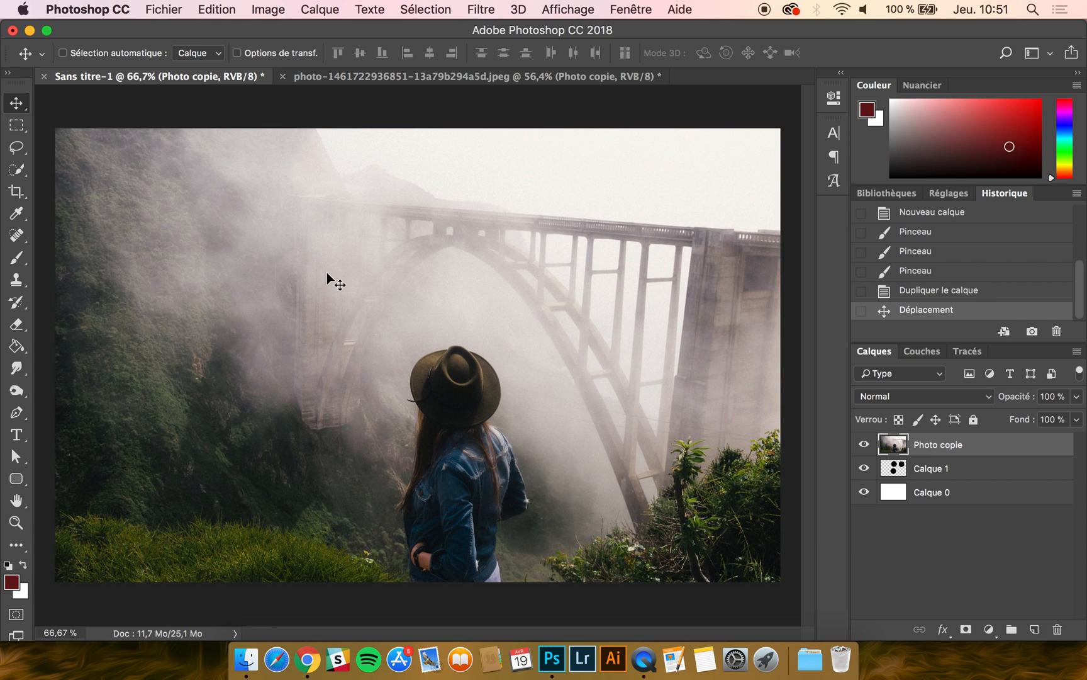
{"action": "scroll", "coordinate": [328, 280], "scroll_direction": "down", "scroll_amount": 3}
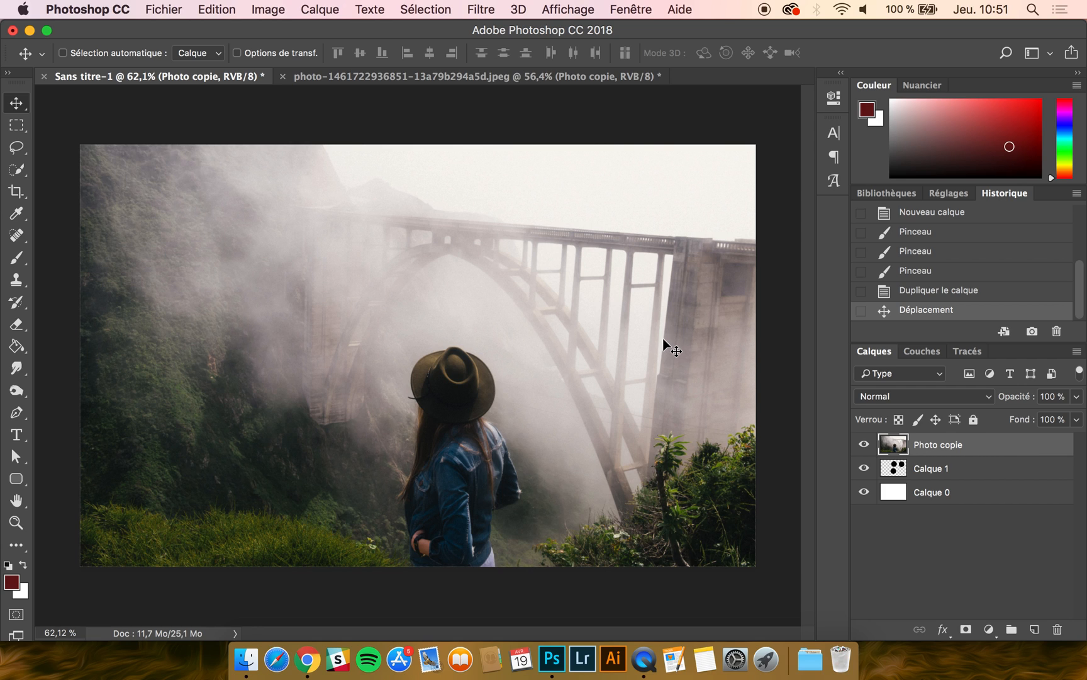
Move the circle layer Calque 1 above Photo copie, and shift its three circles left, clear of the woman
{"action": "left_click", "coordinate": [954, 477]}
{"action": "left_click_drag", "start_coordinate": [954, 477], "coordinate": [992, 444]}
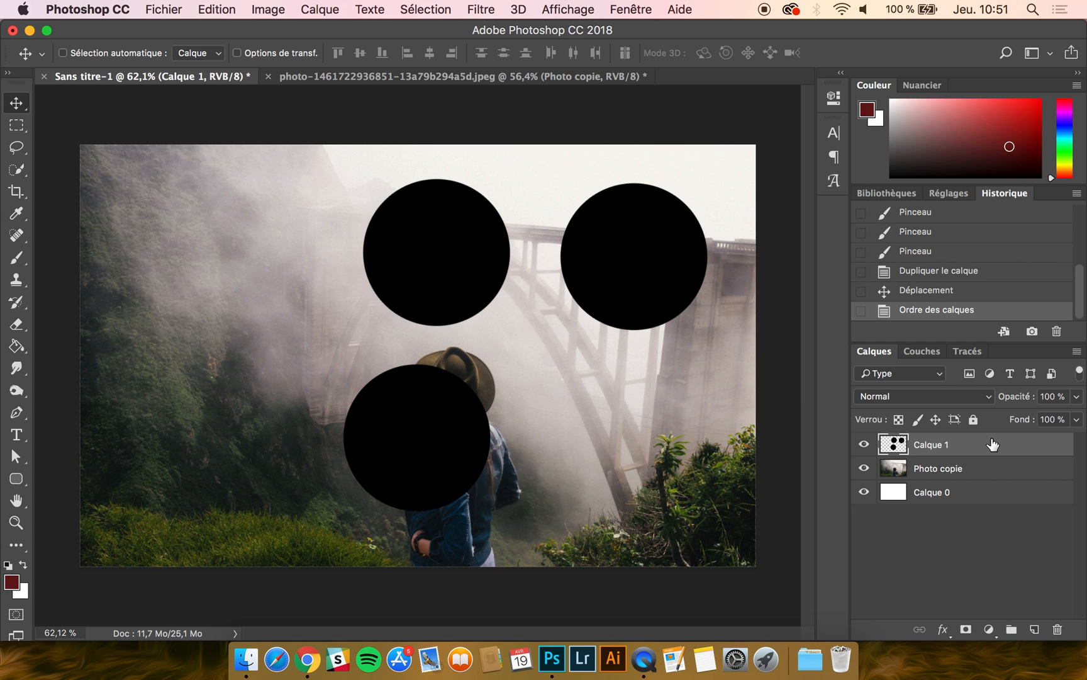
{"action": "left_click_drag", "start_coordinate": [660, 262], "coordinate": [473, 257]}
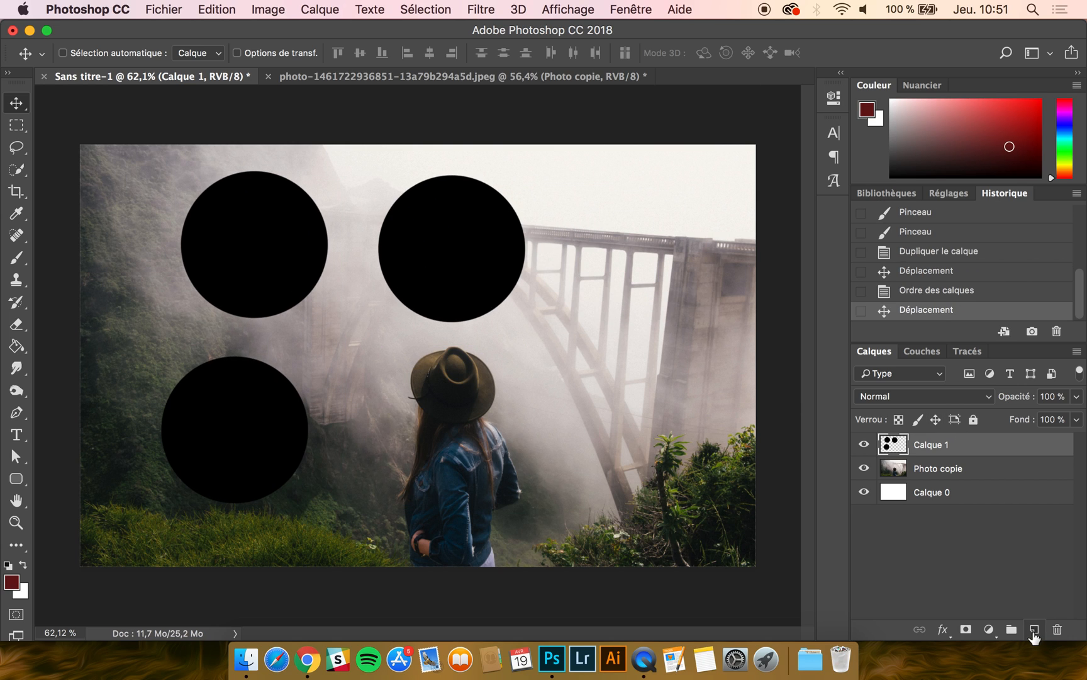
Add a new layer on top and stamp one black brush circle on it, over the right part of the bridge
{"action": "left_click", "coordinate": [1034, 630]}
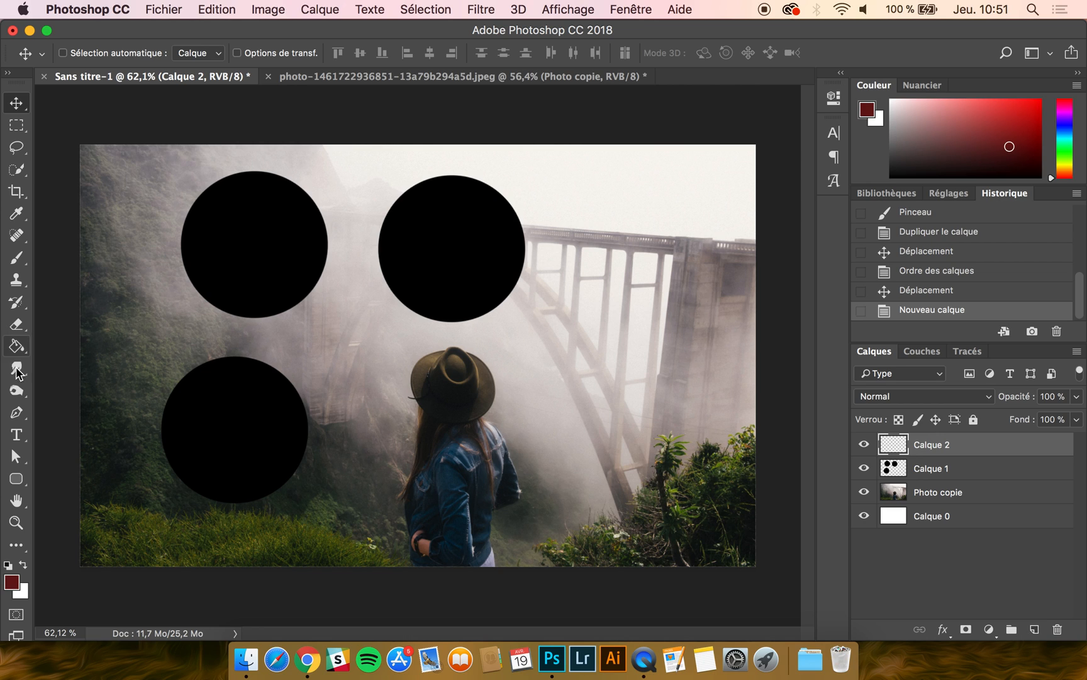
{"action": "left_click", "coordinate": [15, 264]}
{"action": "left_click", "coordinate": [8, 565]}
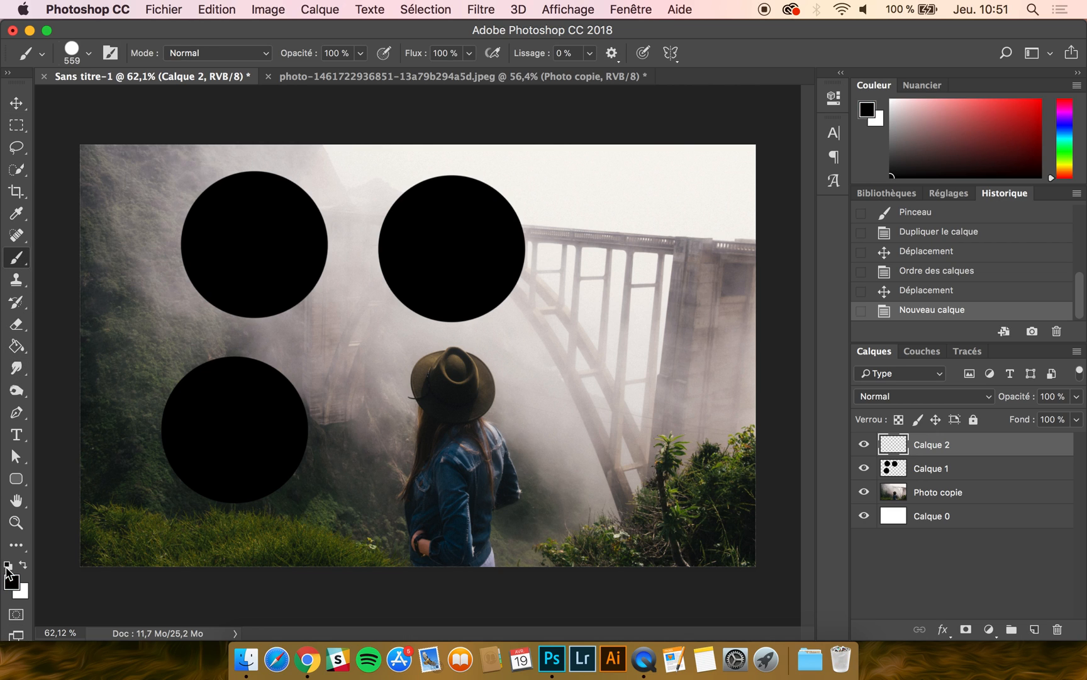
{"action": "left_click", "coordinate": [642, 319]}
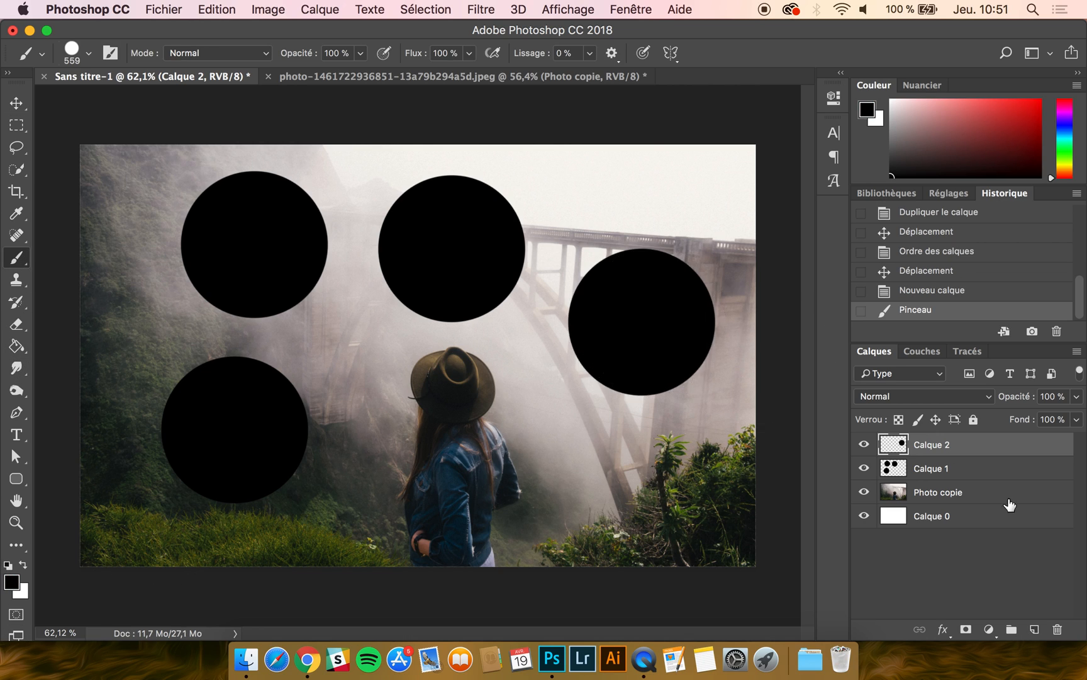
Merge the two circle layers Calque 1 and Calque 2 into a single layer
{"action": "left_click", "coordinate": [956, 467]}
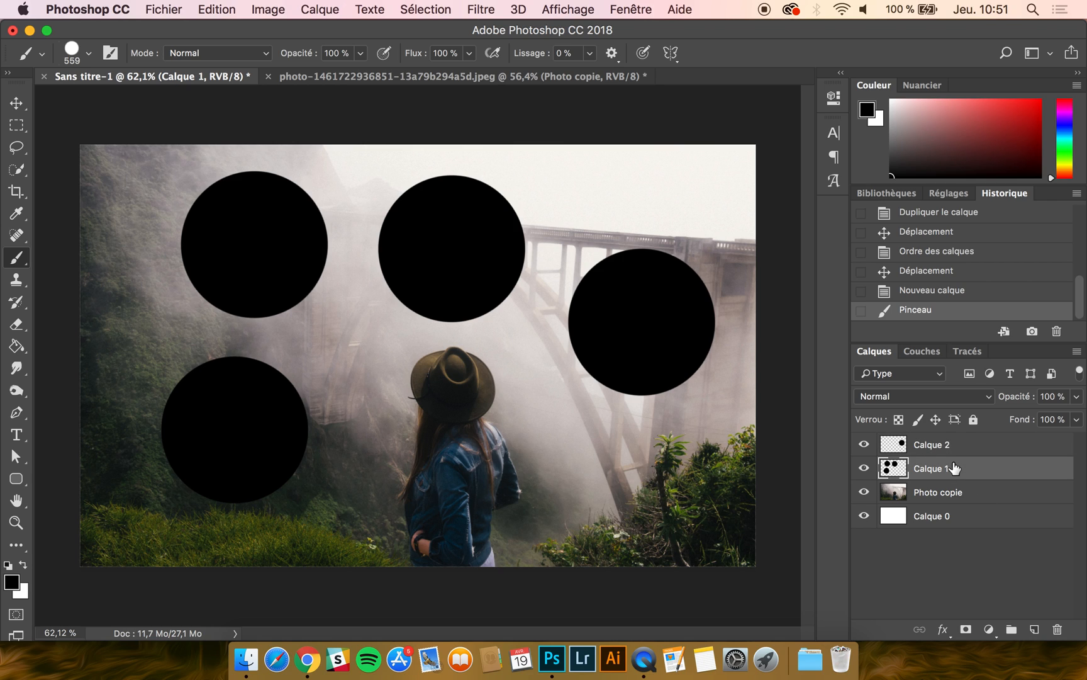
{"action": "left_click", "coordinate": [949, 448]}
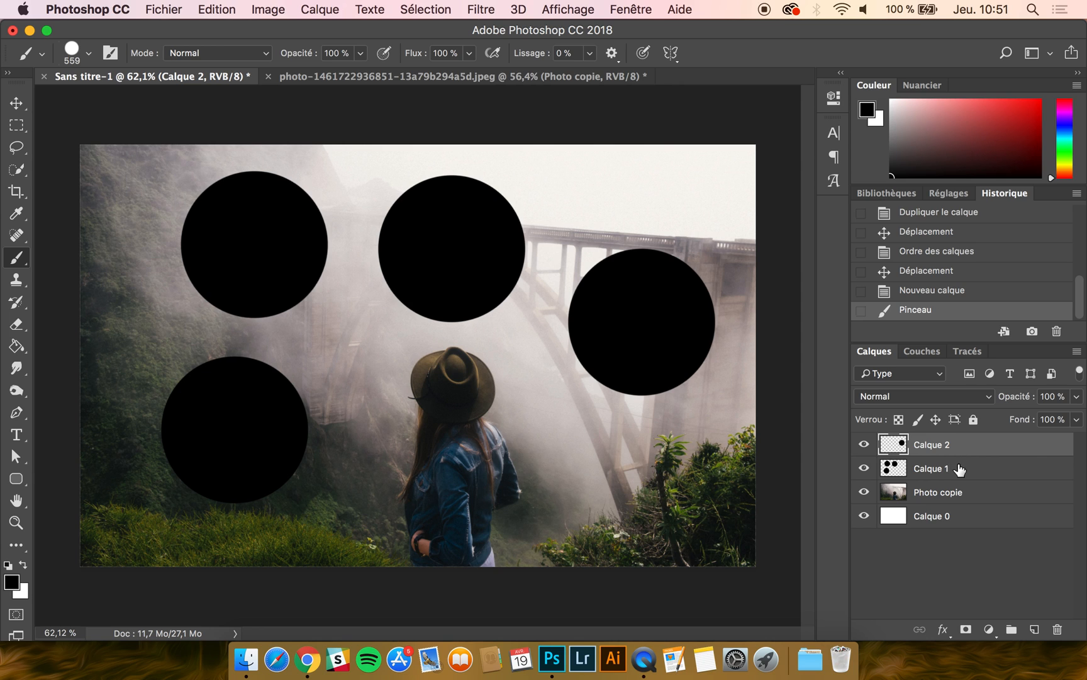
{"action": "left_click", "coordinate": [961, 470], "text": "shift"}
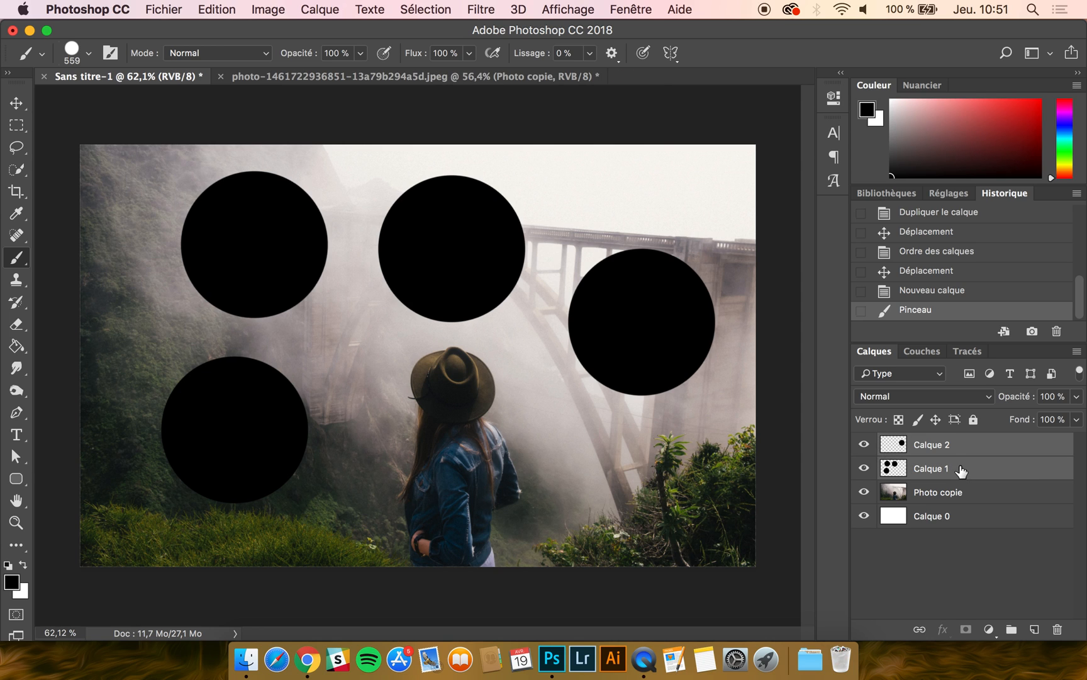
{"action": "right_click", "coordinate": [961, 468]}
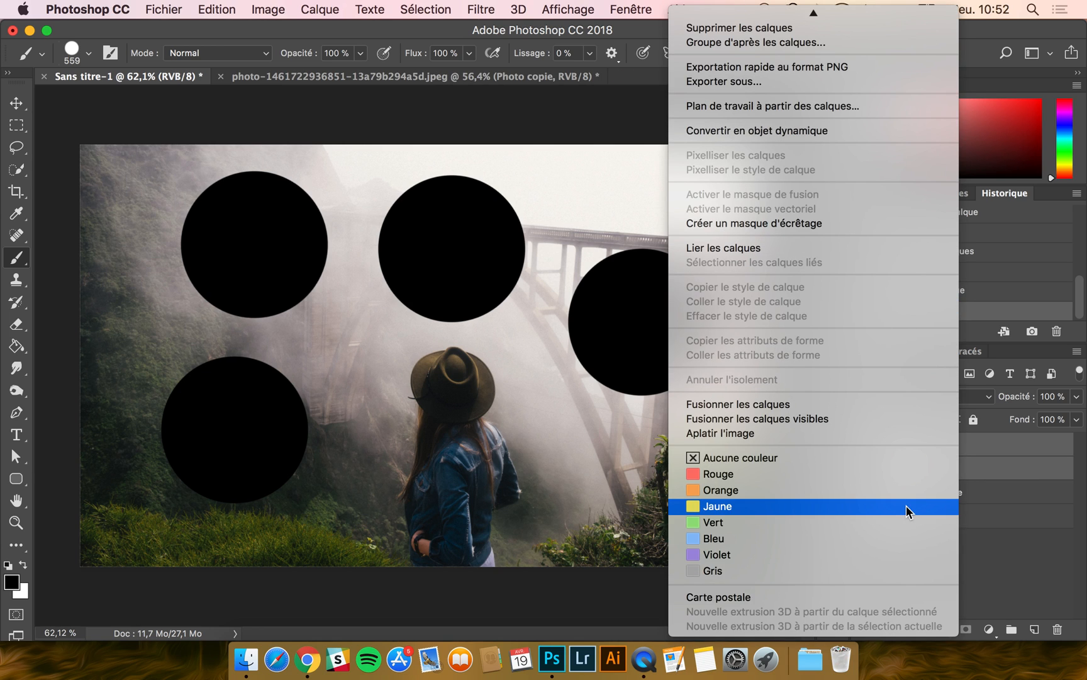
{"action": "left_click", "coordinate": [741, 410]}
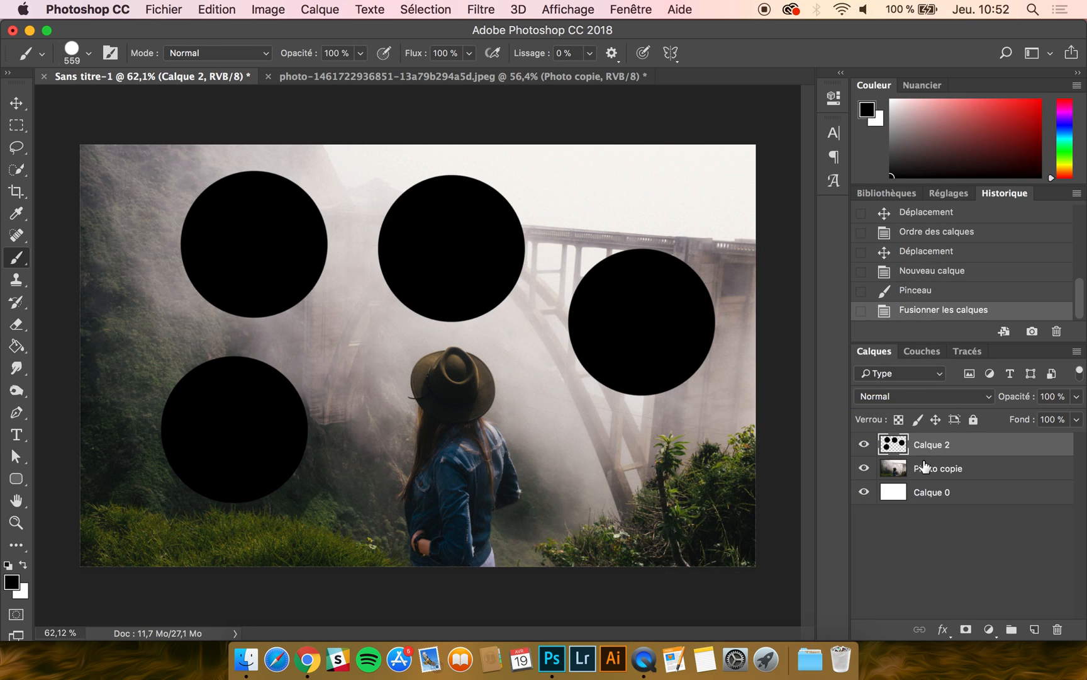
Toggle the merged circle layer's visibility off and on, and delete that layer
{"action": "left_click", "coordinate": [864, 444]}
{"action": "left_click", "coordinate": [865, 445]}
{"action": "key", "text": "BackSpace"}
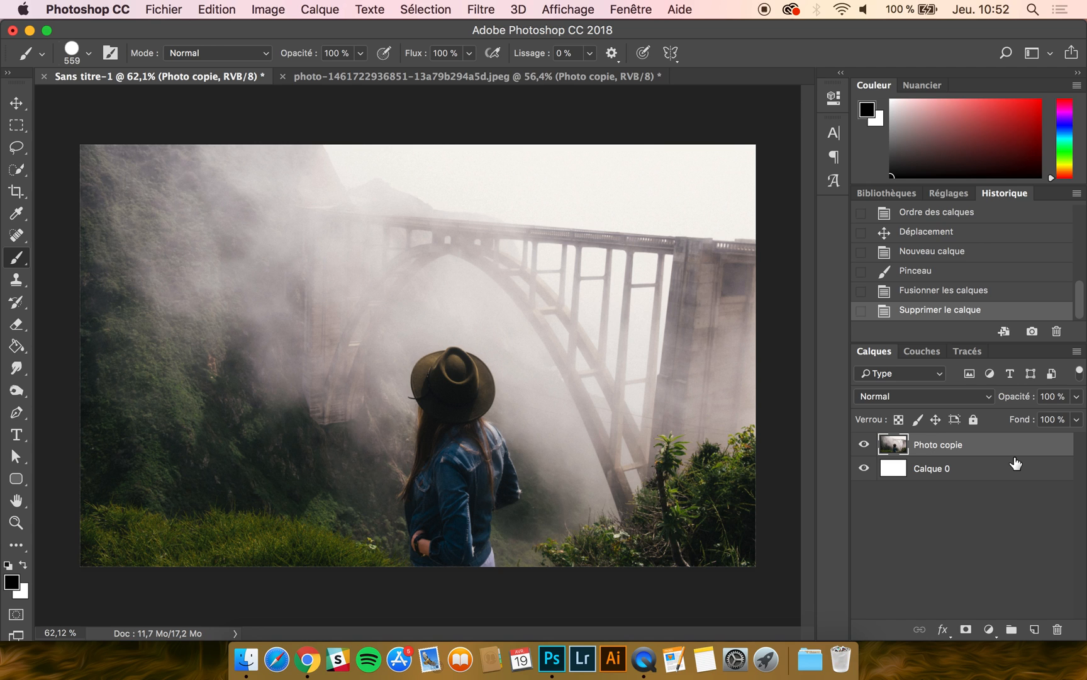
Switch to the bridge photo document and set the Photo copie layer's blend mode to Produit
{"action": "left_click", "coordinate": [391, 81]}
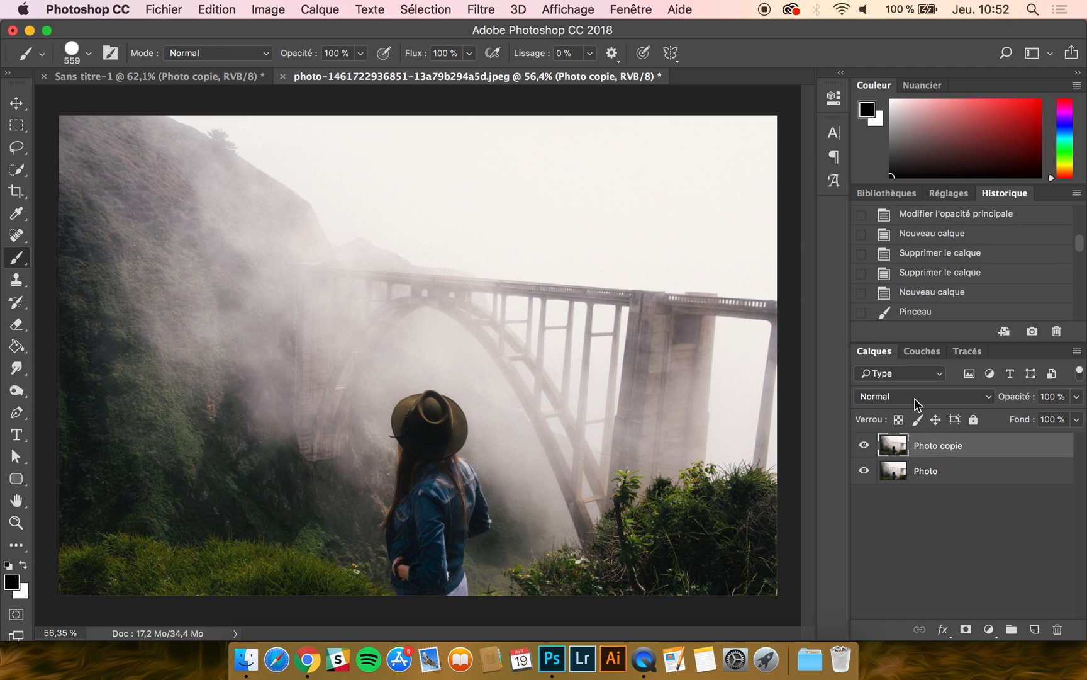
{"action": "left_click", "coordinate": [866, 447]}
{"action": "left_click", "coordinate": [901, 396]}
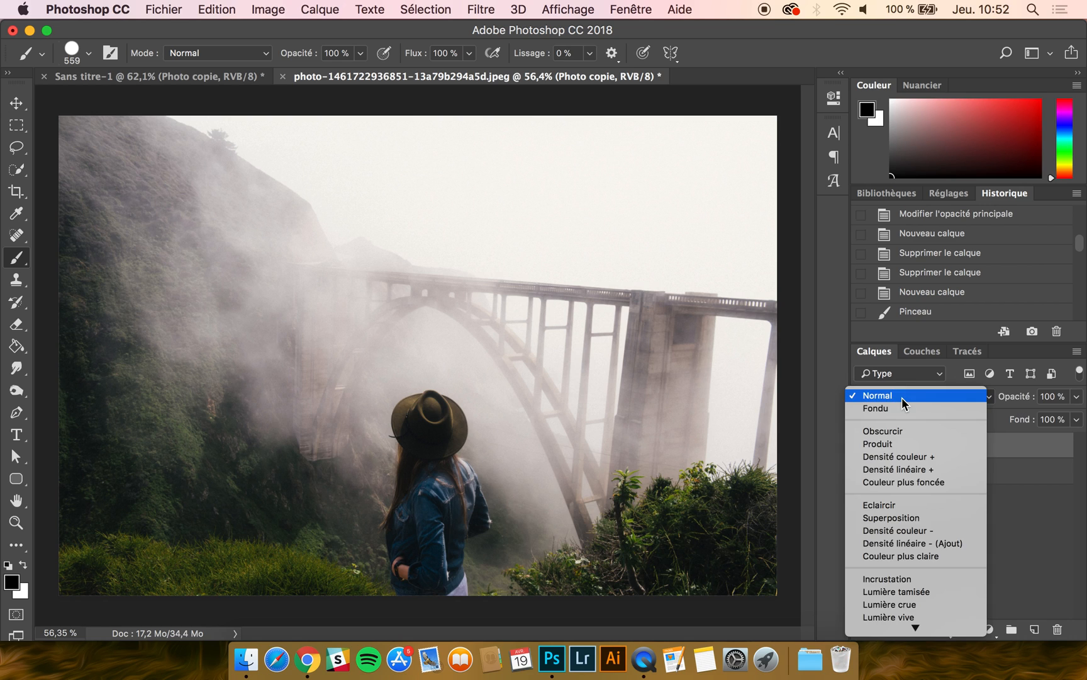
{"action": "left_click", "coordinate": [906, 442]}
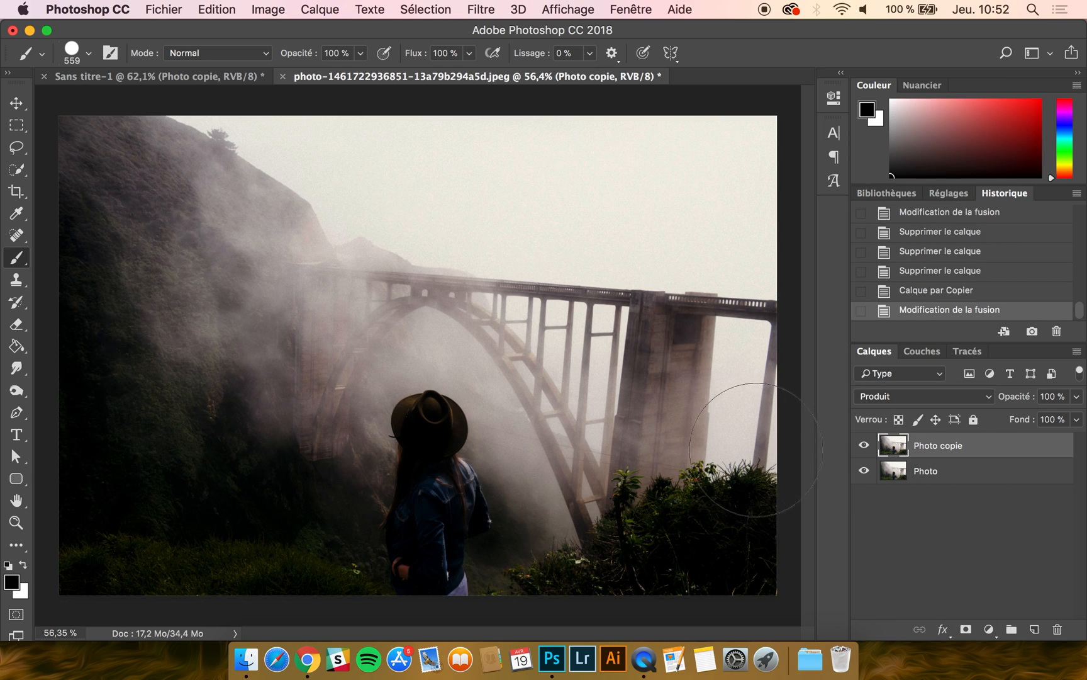
{"action": "left_click", "coordinate": [17, 102]}
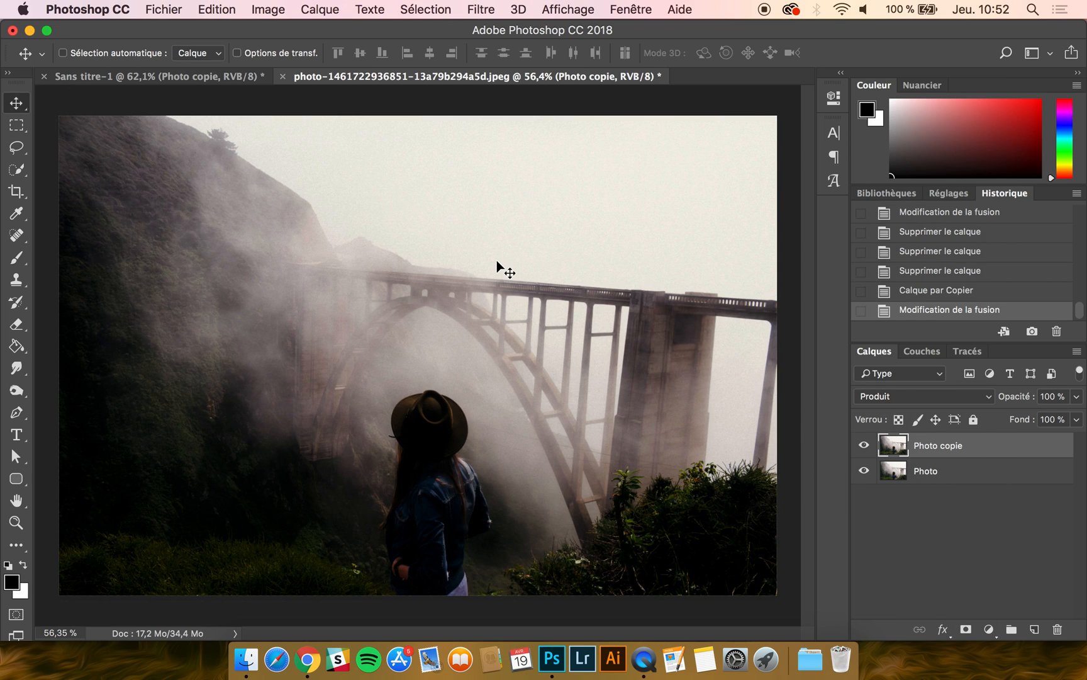
Try the Densité couleur +, Densité linéaire + and Couleur plus foncée blend modes on Photo copie, toggling its visibility to compare
{"action": "left_click", "coordinate": [905, 399]}
{"action": "left_click", "coordinate": [905, 407]}
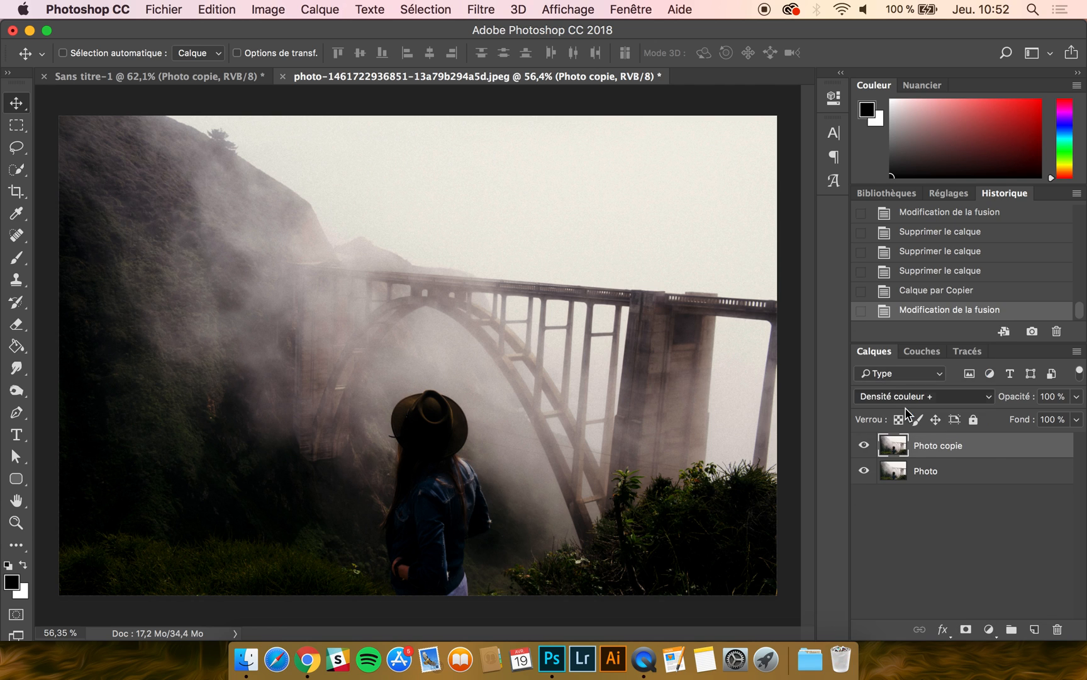
{"action": "left_click", "coordinate": [900, 397]}
{"action": "left_click", "coordinate": [901, 410]}
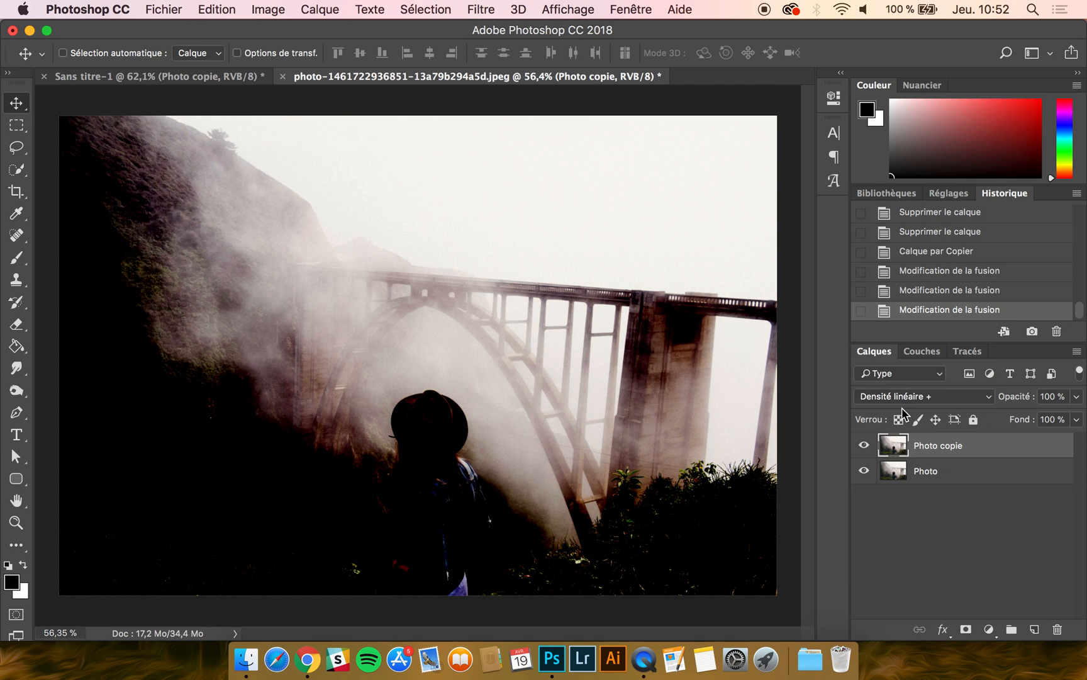
{"action": "left_click", "coordinate": [900, 398]}
{"action": "left_click", "coordinate": [901, 411]}
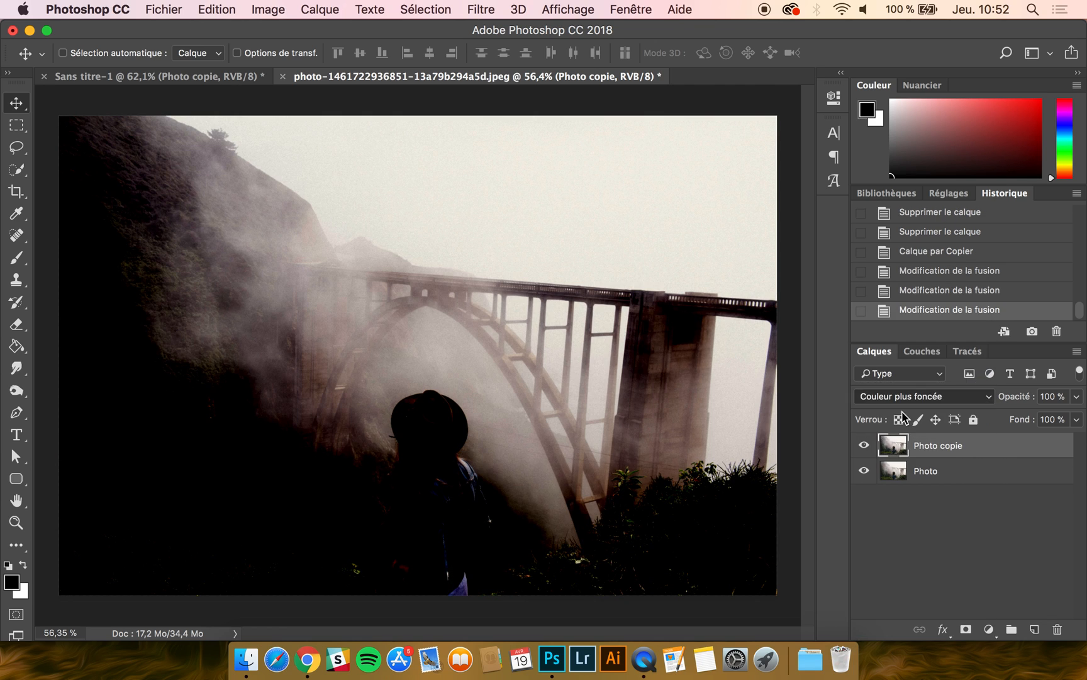
{"action": "left_click", "coordinate": [865, 445]}
{"action": "left_click", "coordinate": [865, 446]}
Try the Eclaircir blend mode on Photo copie, followed by Lumière tamisée
{"action": "left_click", "coordinate": [912, 398]}
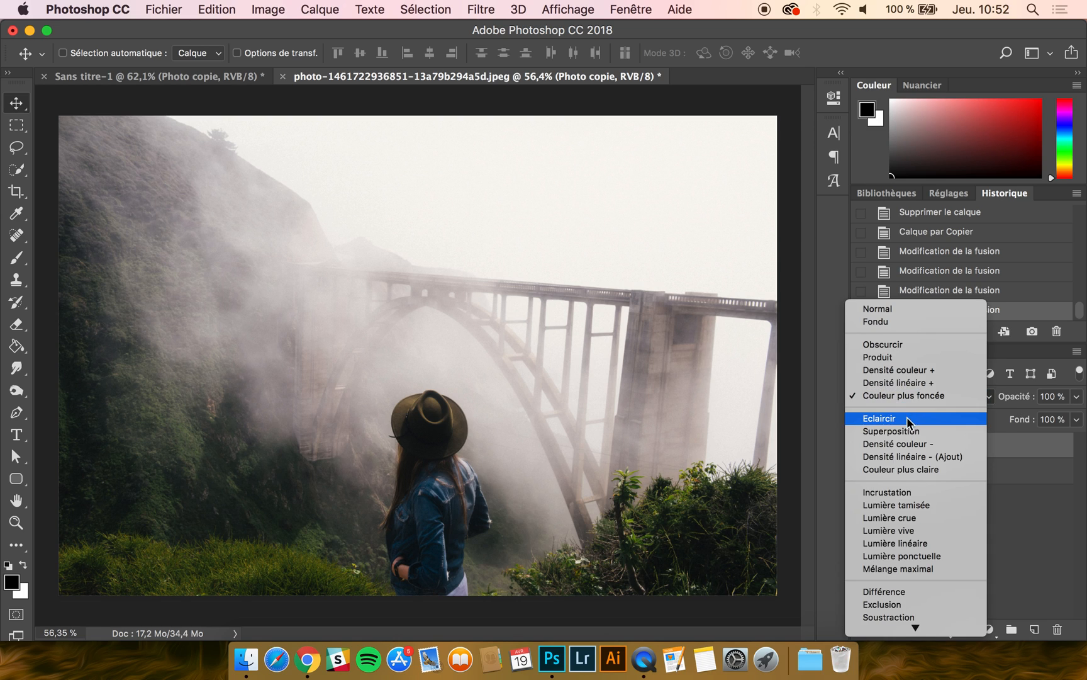
{"action": "left_click", "coordinate": [906, 416]}
{"action": "left_click", "coordinate": [913, 398]}
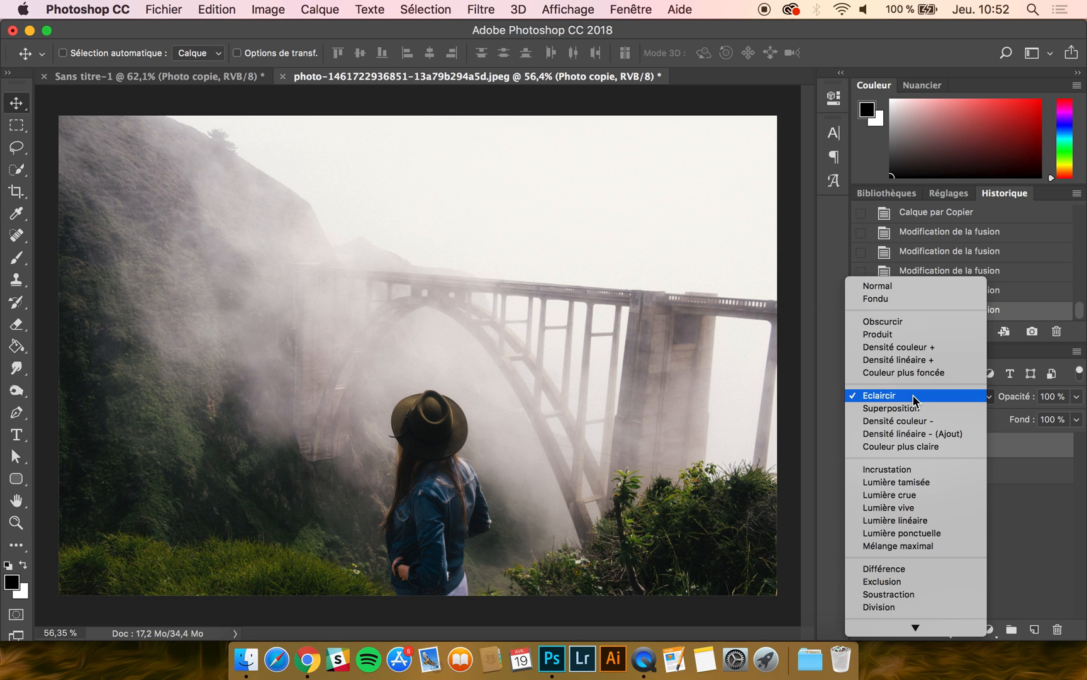
{"action": "left_click", "coordinate": [914, 436]}
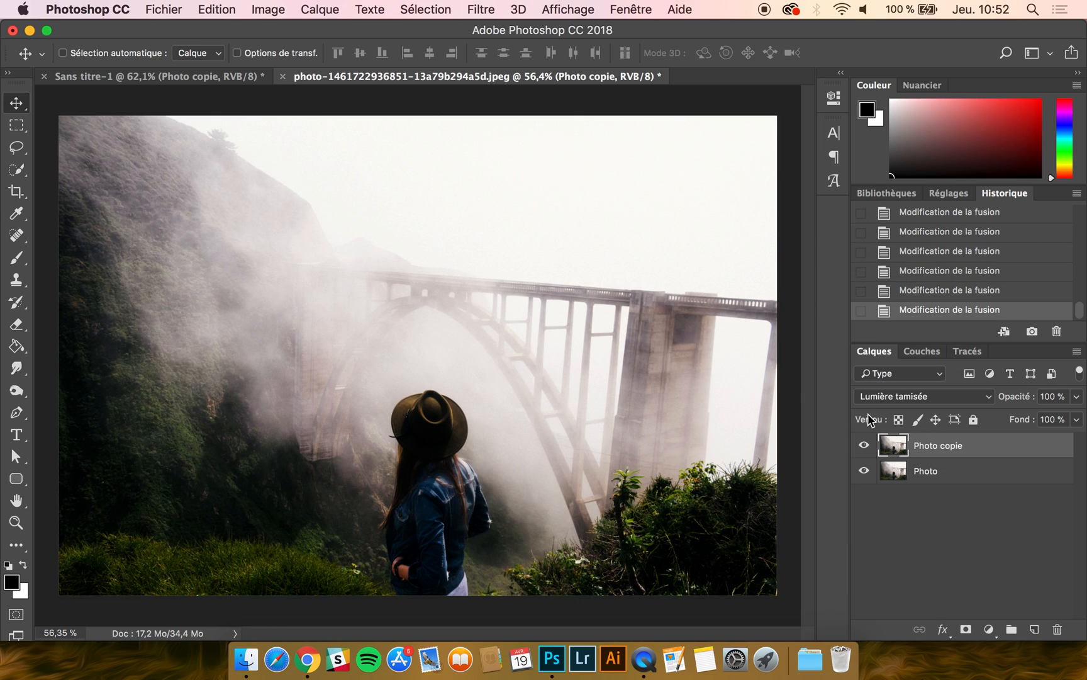
Set Photo copie's blend mode to Incrustation and toggle the layer's visibility to compare the effect with the original
{"action": "left_click", "coordinate": [931, 403]}
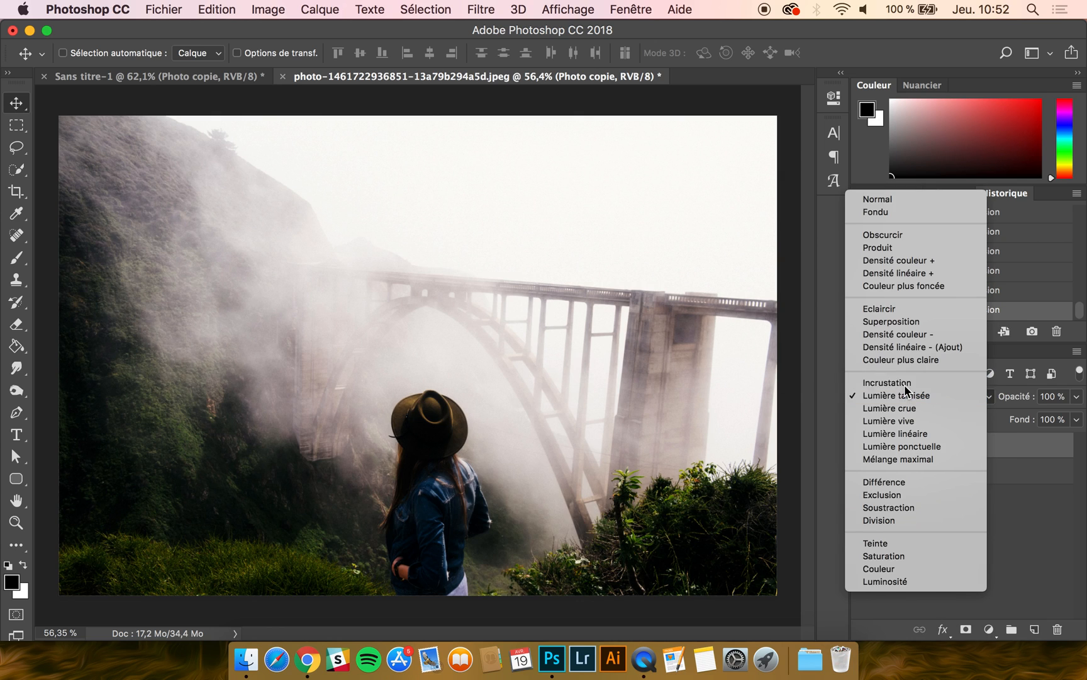
{"action": "left_click", "coordinate": [904, 385]}
{"action": "left_click", "coordinate": [865, 445]}
{"action": "left_click", "coordinate": [865, 446]}
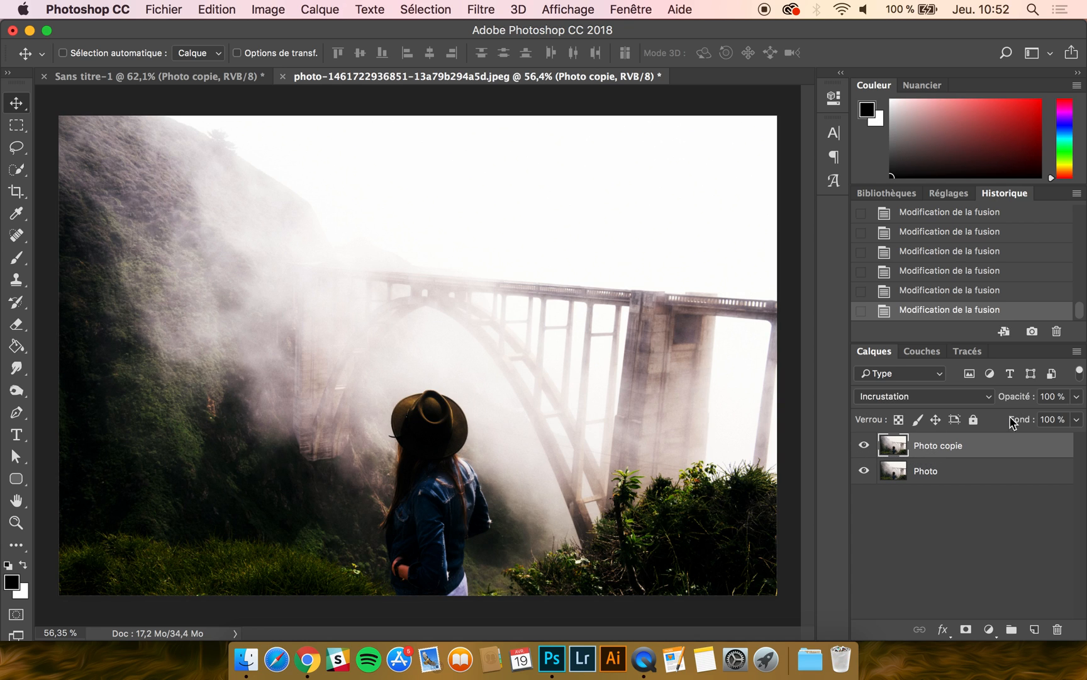
Vary the opacity of Photo copie and return it to 100 %
{"action": "left_click", "coordinate": [1075, 396]}
{"action": "mouse_move", "coordinate": [1074, 418]}
{"action": "left_mouse_down"}
{"action": "mouse_move", "coordinate": [1033, 420]}
{"action": "mouse_move", "coordinate": [1075, 421]}
{"action": "left_mouse_up"}
{"action": "left_click", "coordinate": [942, 453]}
Set Photo copie's blend mode back to Normal and delete the layer
{"action": "left_click", "coordinate": [920, 400]}
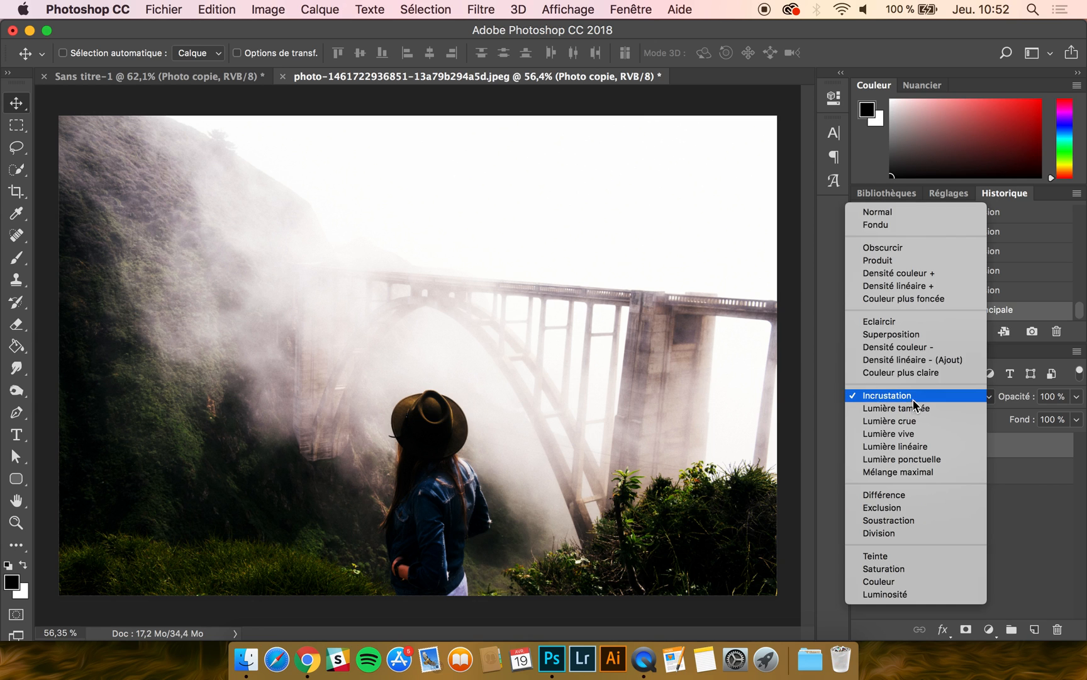
{"action": "left_click", "coordinate": [891, 210]}
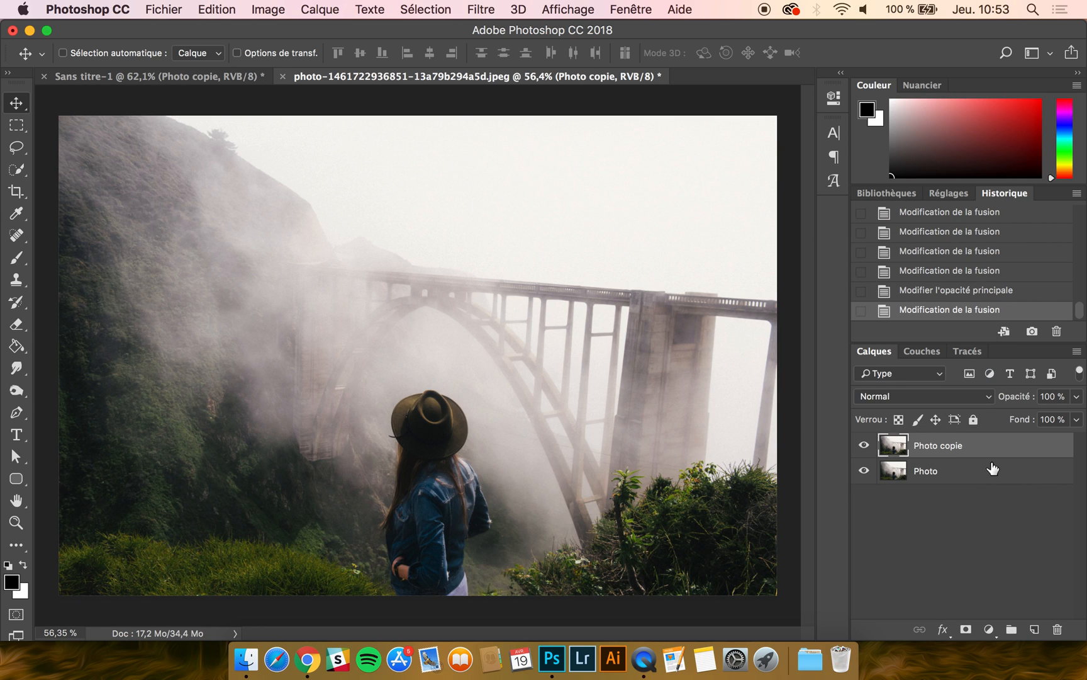
{"action": "key", "text": "BackSpace"}
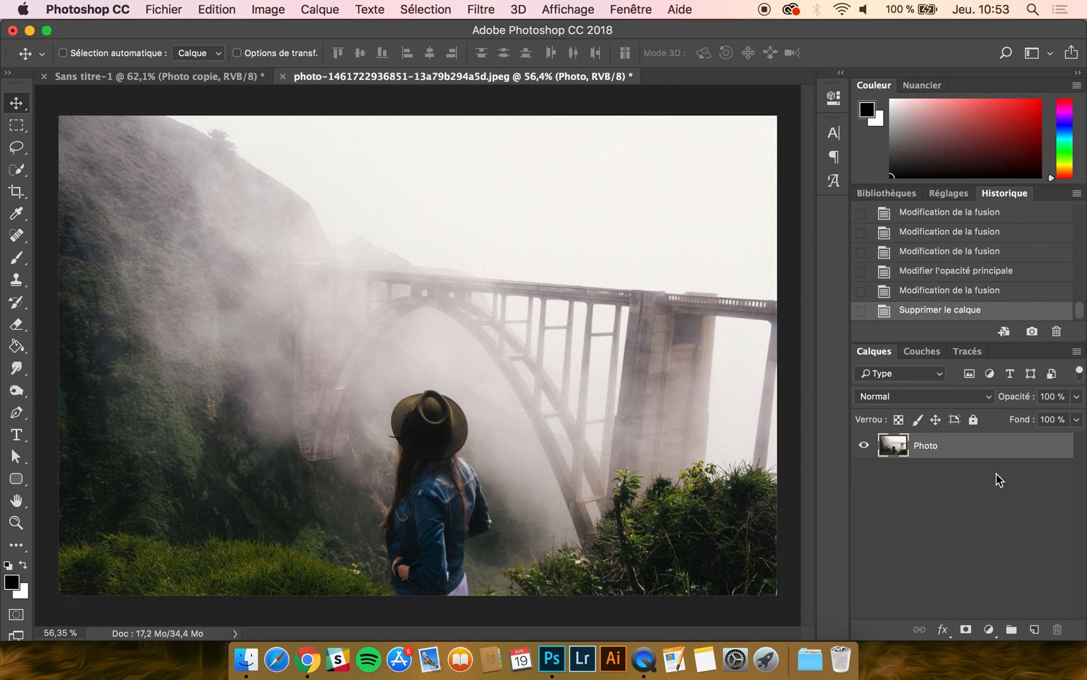
Stamp three black brush circles on a new layer above Photo, and move them slightly down and left
{"action": "left_click", "coordinate": [1034, 629]}
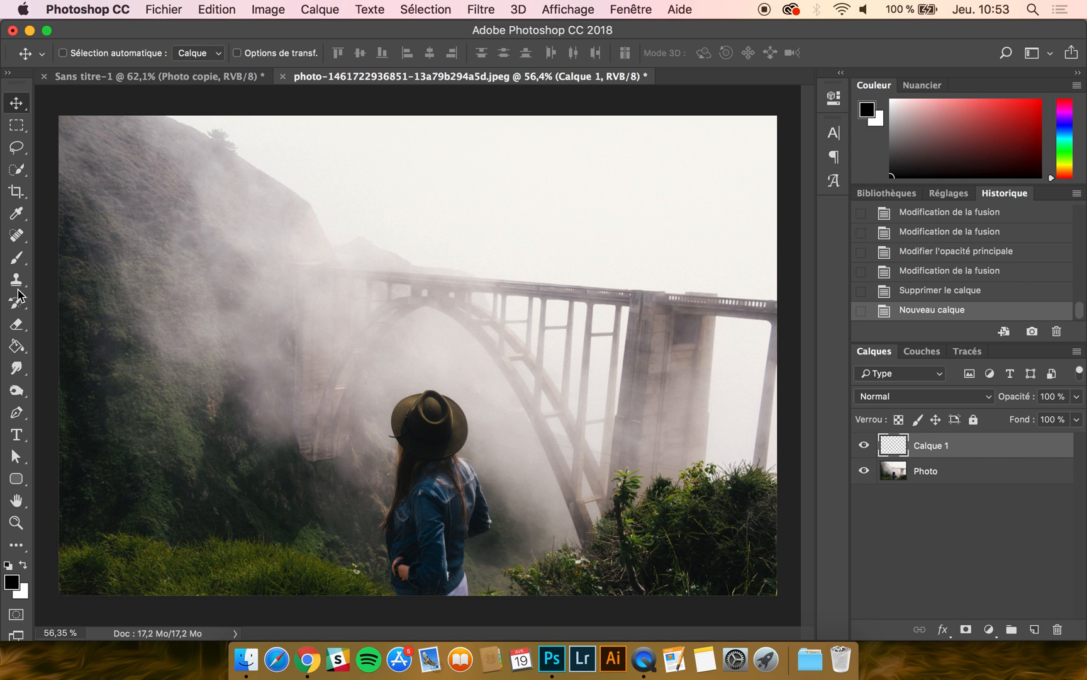
{"action": "left_click", "coordinate": [16, 257]}
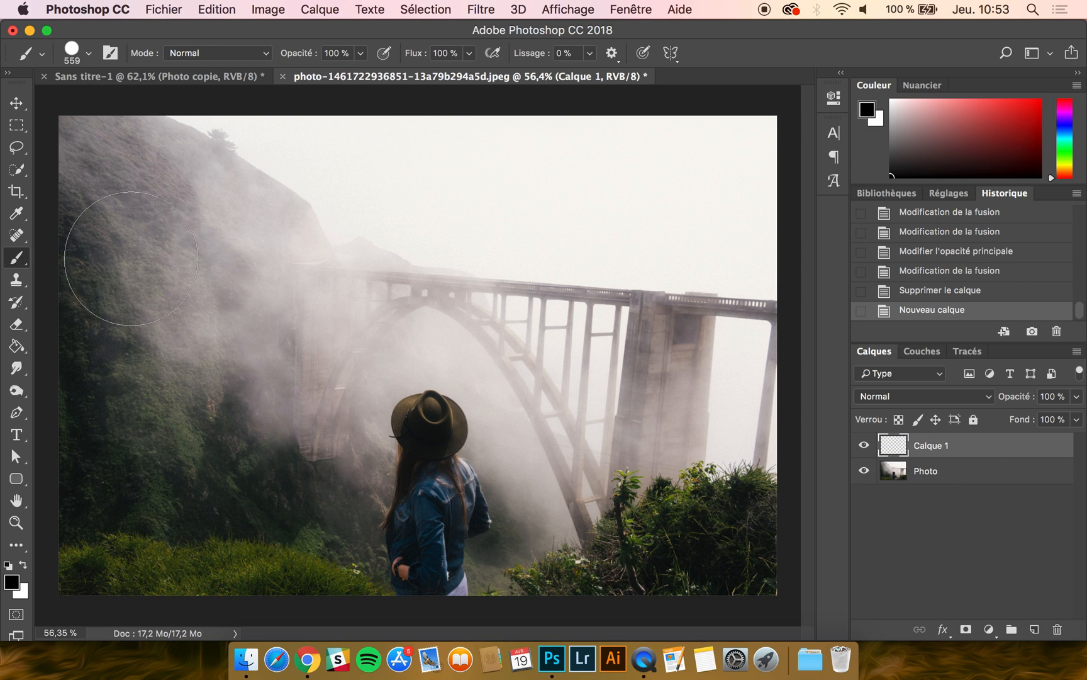
{"action": "left_click", "coordinate": [627, 253]}
{"action": "left_click", "coordinate": [457, 236]}
{"action": "left_click", "coordinate": [240, 317]}
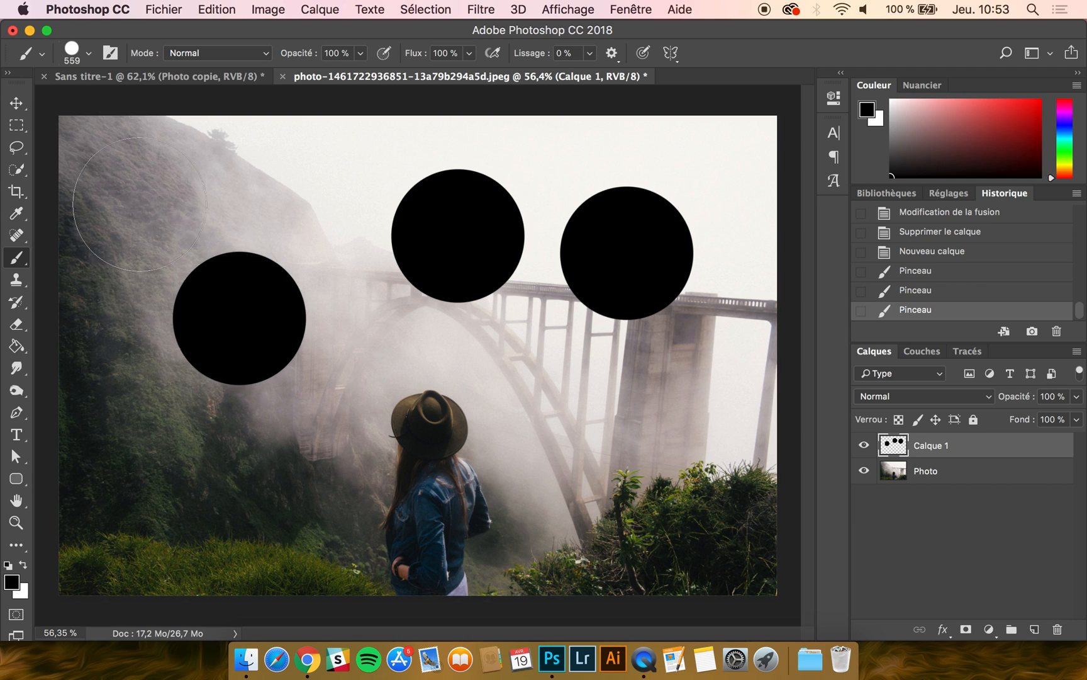
{"action": "left_click", "coordinate": [16, 103]}
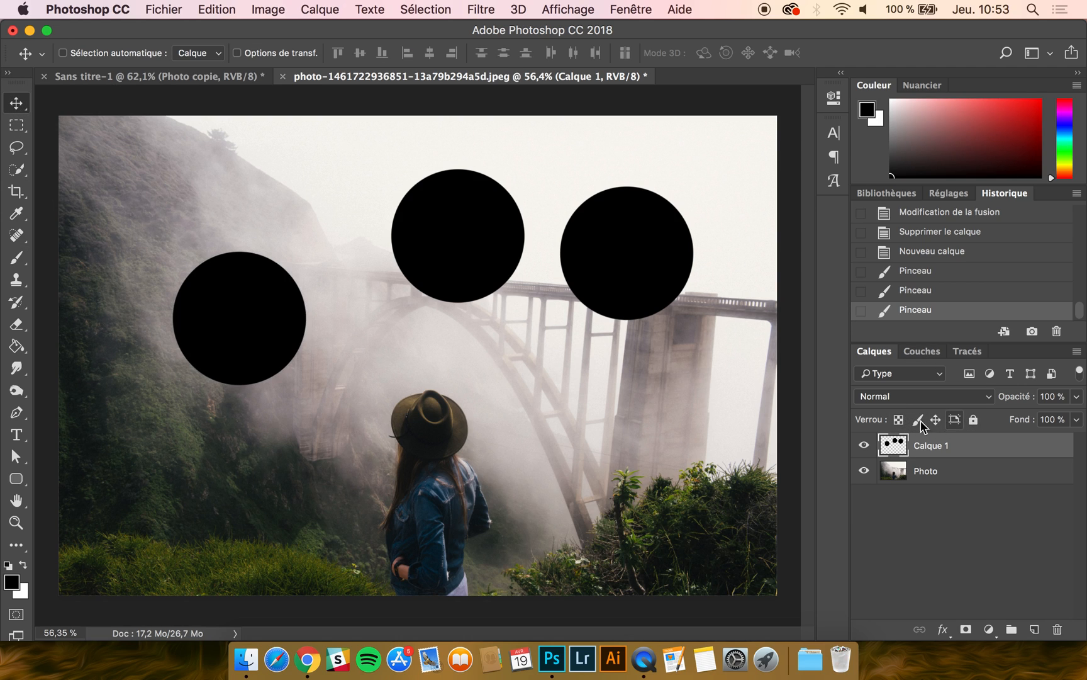
{"action": "left_click_drag", "start_coordinate": [651, 311], "coordinate": [595, 334]}
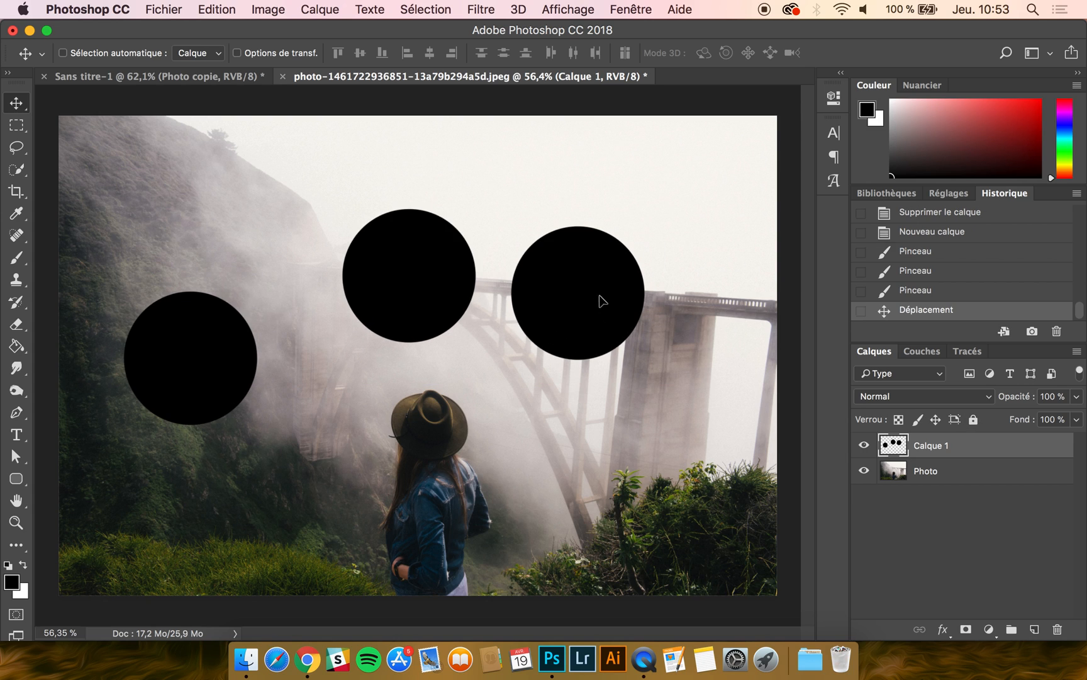
Fully lock Calque 1, try to move its circles, and unlock the layer
{"action": "left_click", "coordinate": [973, 422]}
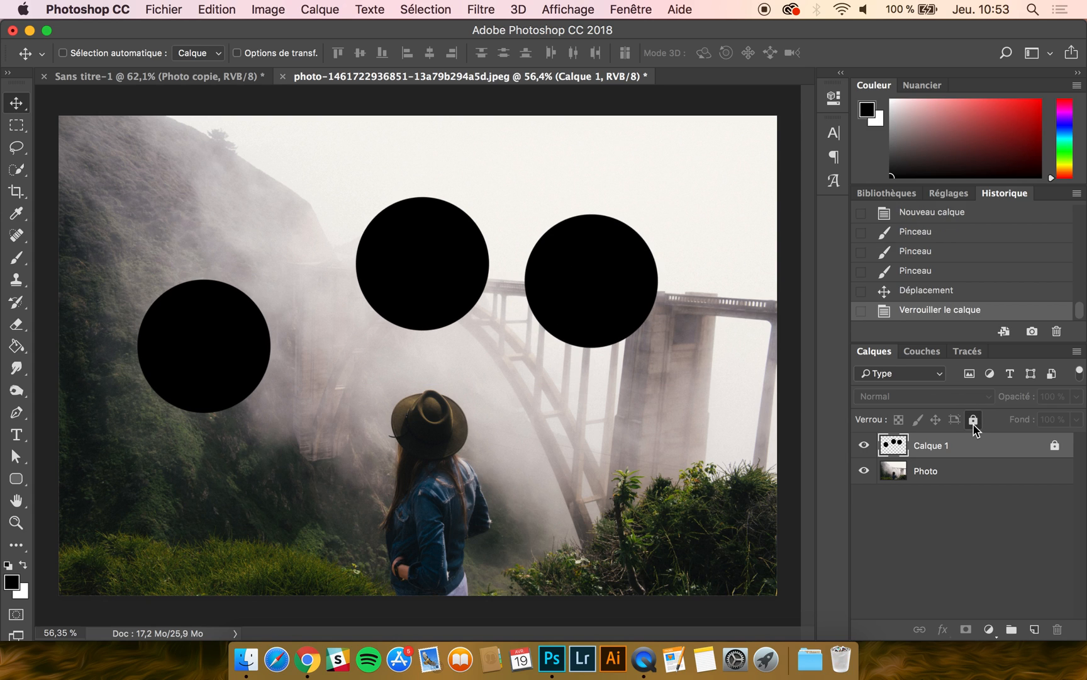
{"action": "left_click_drag", "start_coordinate": [469, 268], "coordinate": [467, 272]}
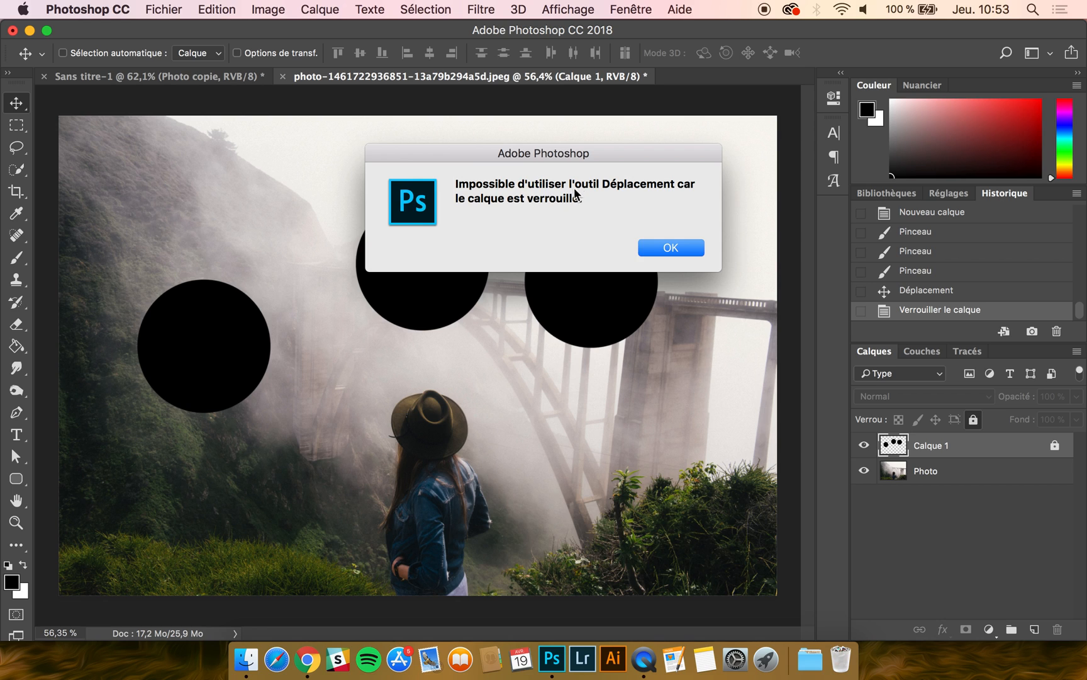
{"action": "left_click", "coordinate": [657, 244]}
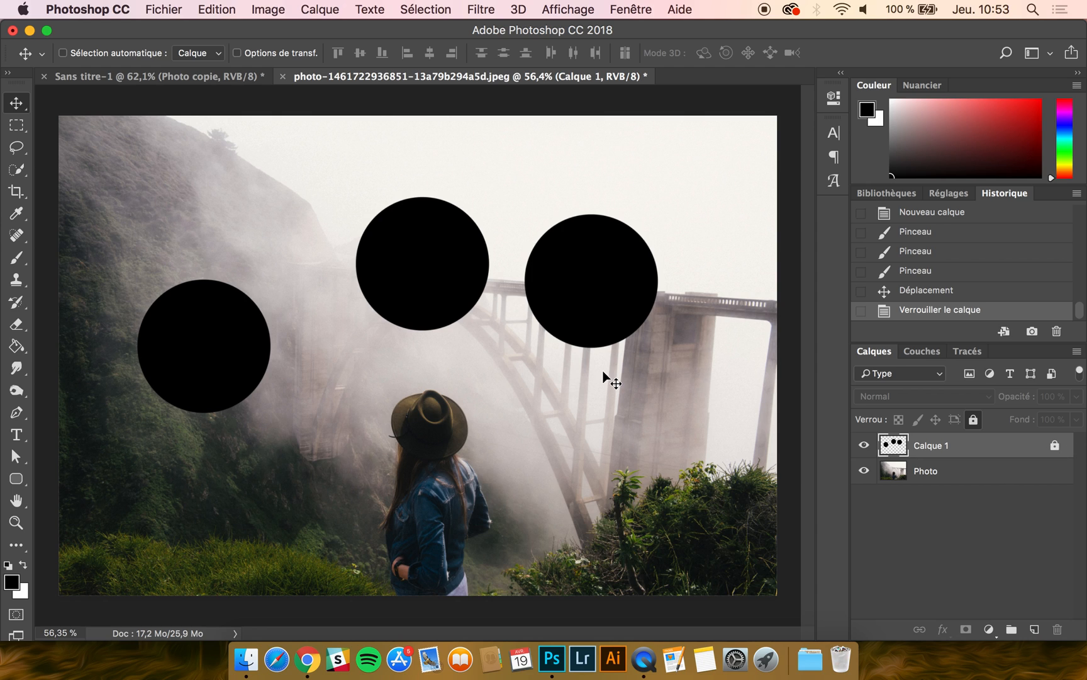
{"action": "left_click", "coordinate": [1056, 448]}
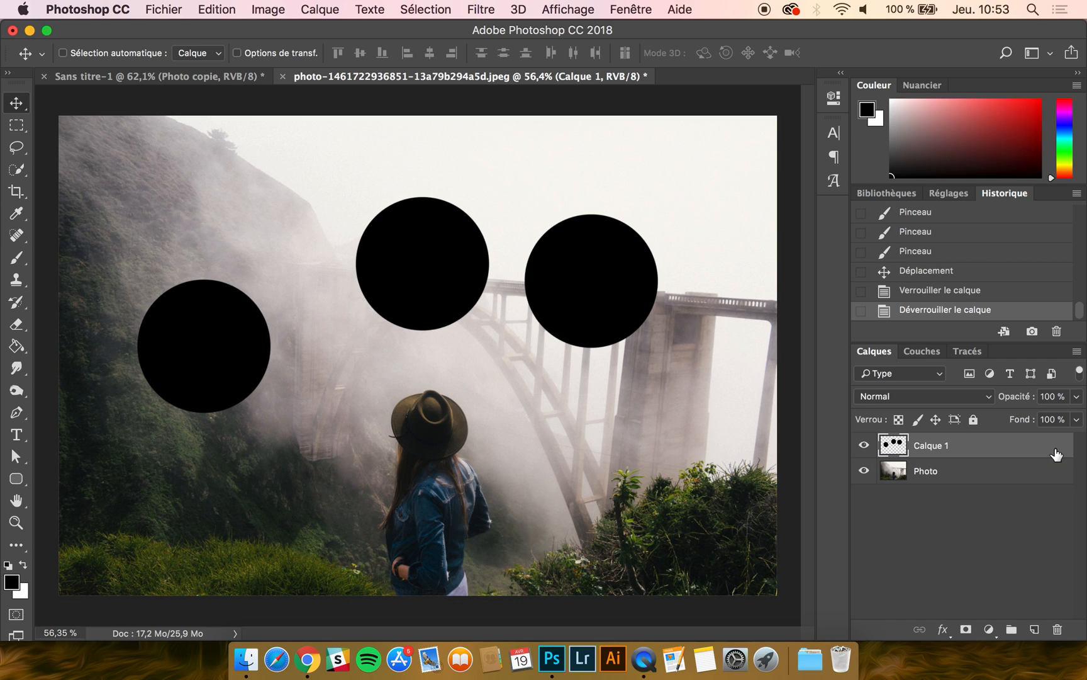
Lock the position of Calque 1 and try to move its circles
{"action": "left_click", "coordinate": [935, 420]}
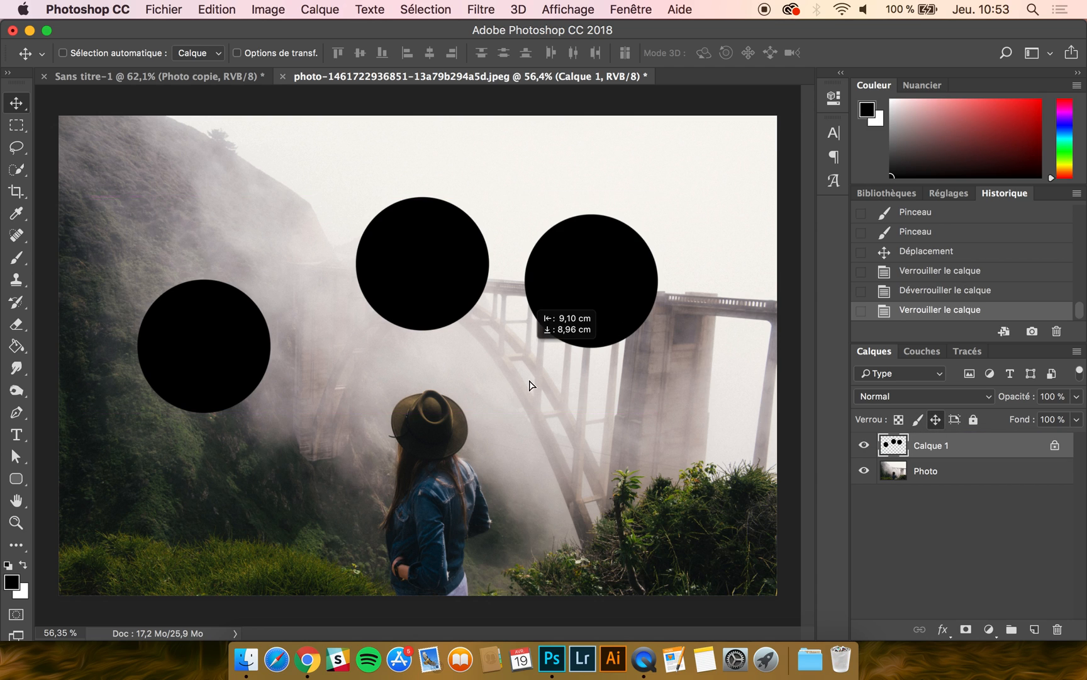
{"action": "left_click_drag", "start_coordinate": [530, 385], "coordinate": [567, 394]}
{"action": "left_click", "coordinate": [655, 244]}
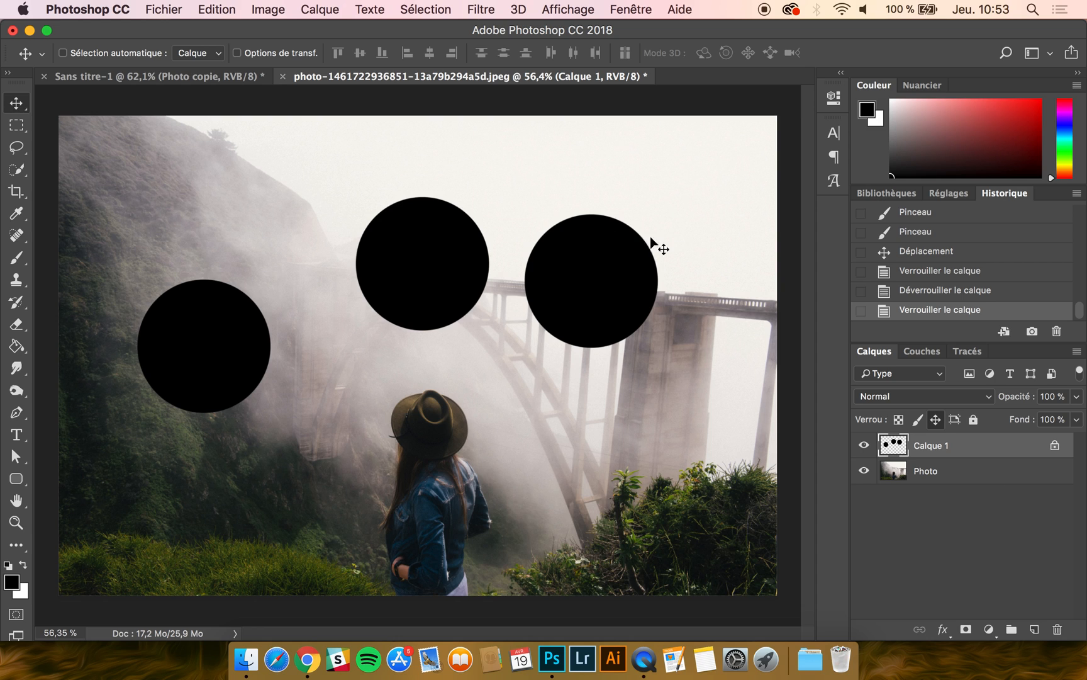
Stamp a black brush circle on the position-locked Calque 1, undo it, and unlock the layer's position
{"action": "left_click", "coordinate": [12, 259]}
{"action": "left_click", "coordinate": [634, 389]}
{"action": "key", "text": "super+z"}
{"action": "left_click", "coordinate": [935, 420]}
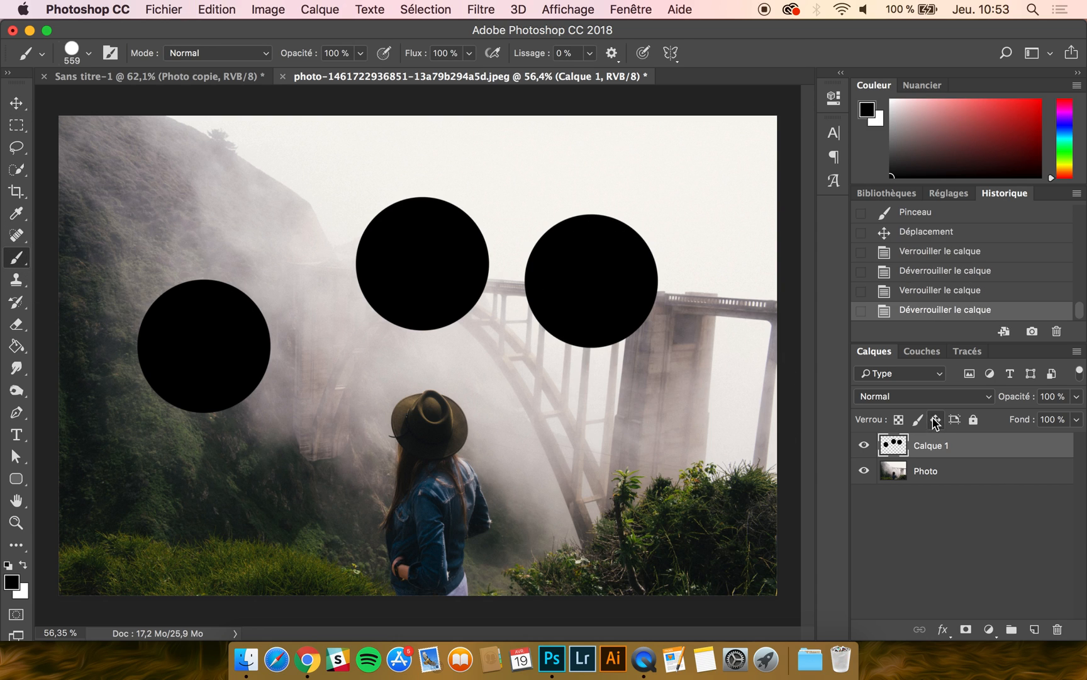
Fully lock Calque 1, try to paint on it with the Brush, and unlock the layer
{"action": "left_click", "coordinate": [973, 420]}
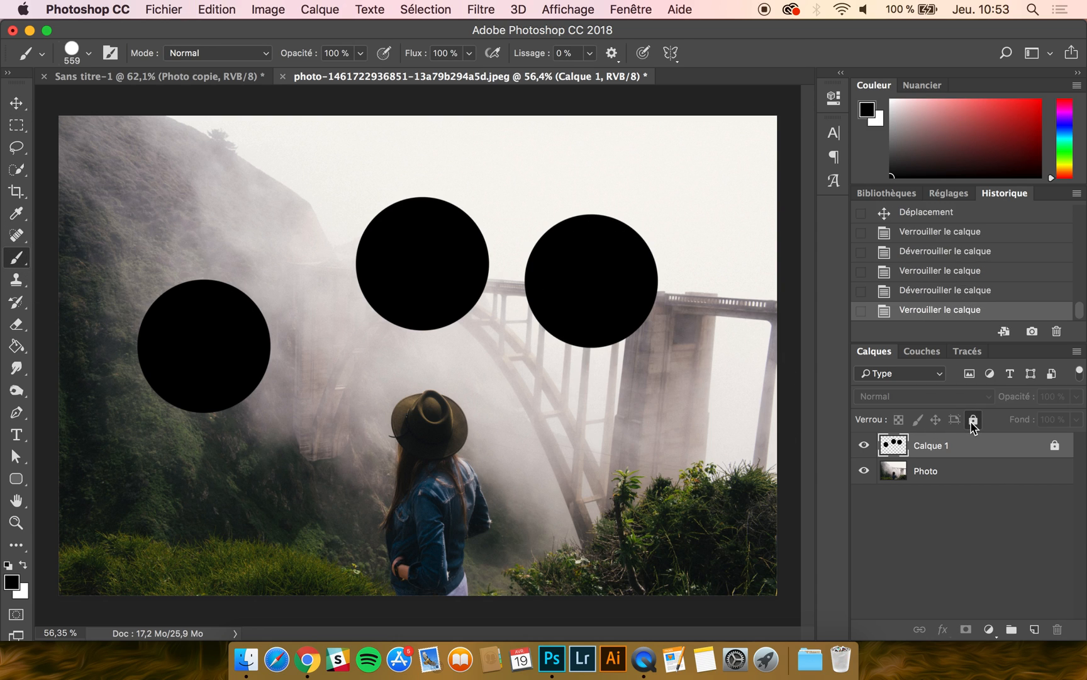
{"action": "left_click", "coordinate": [609, 378]}
{"action": "left_click", "coordinate": [670, 244]}
{"action": "key", "text": "v"}
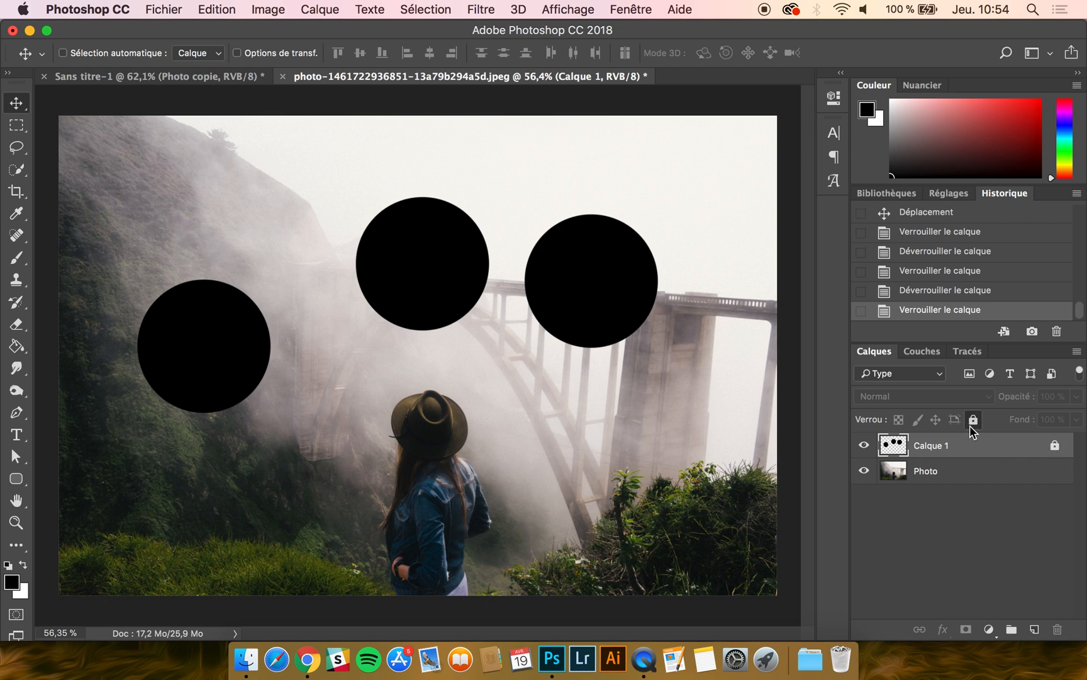
{"action": "left_click", "coordinate": [1055, 446]}
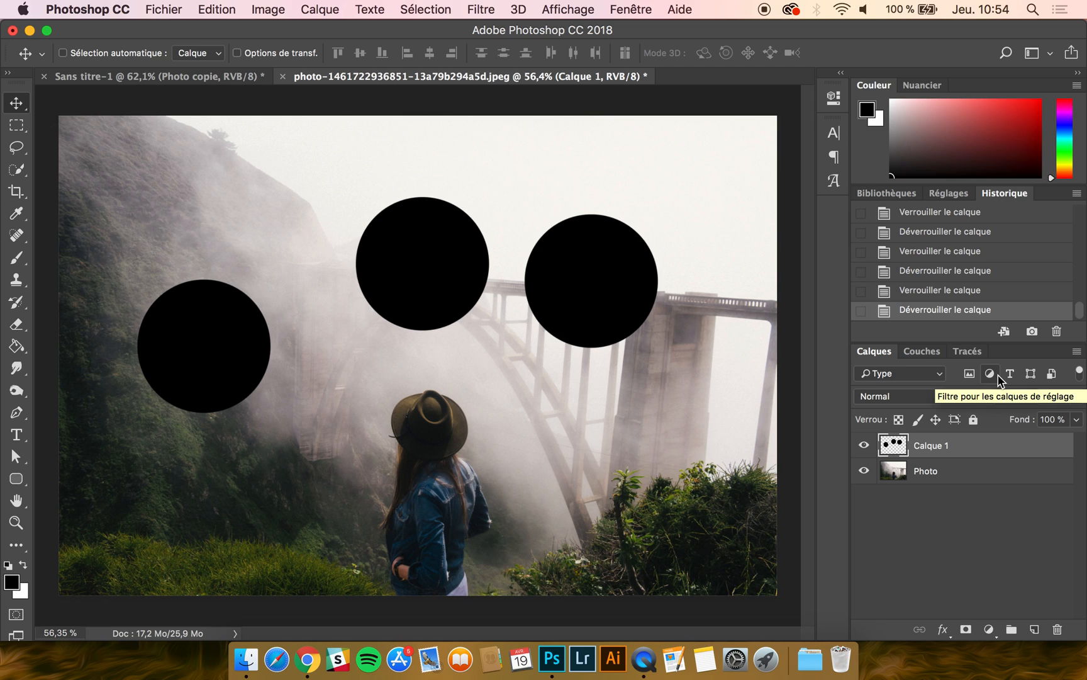
View the list of available fill and adjustment layer types without adding one
{"action": "left_click", "coordinate": [989, 630]}
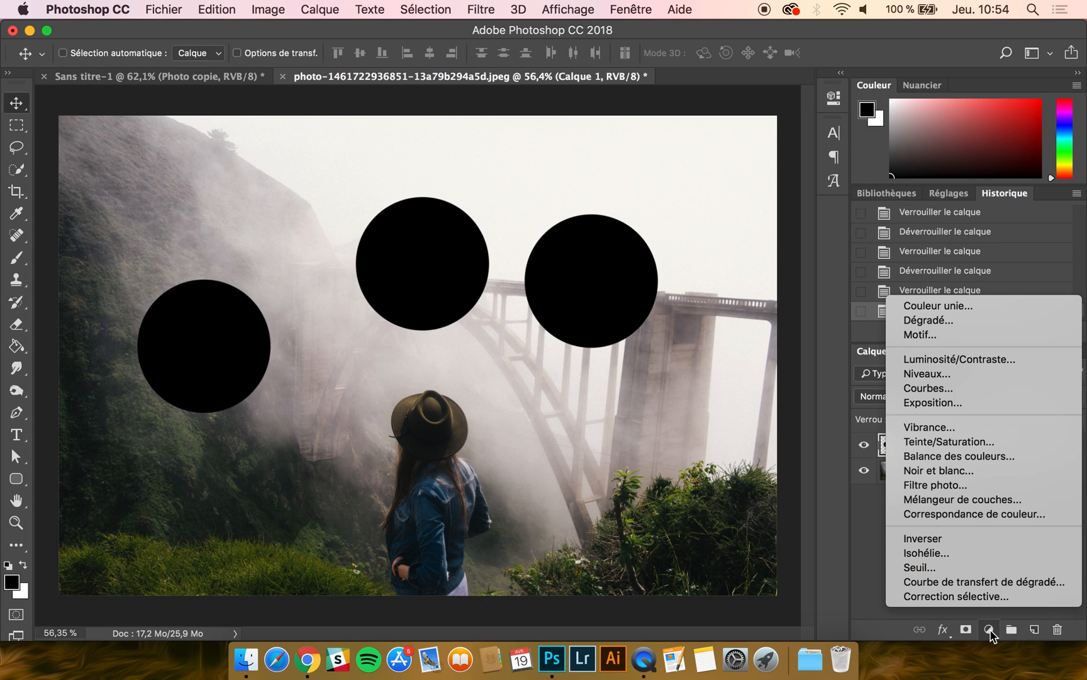
{"action": "left_click", "coordinate": [991, 631]}
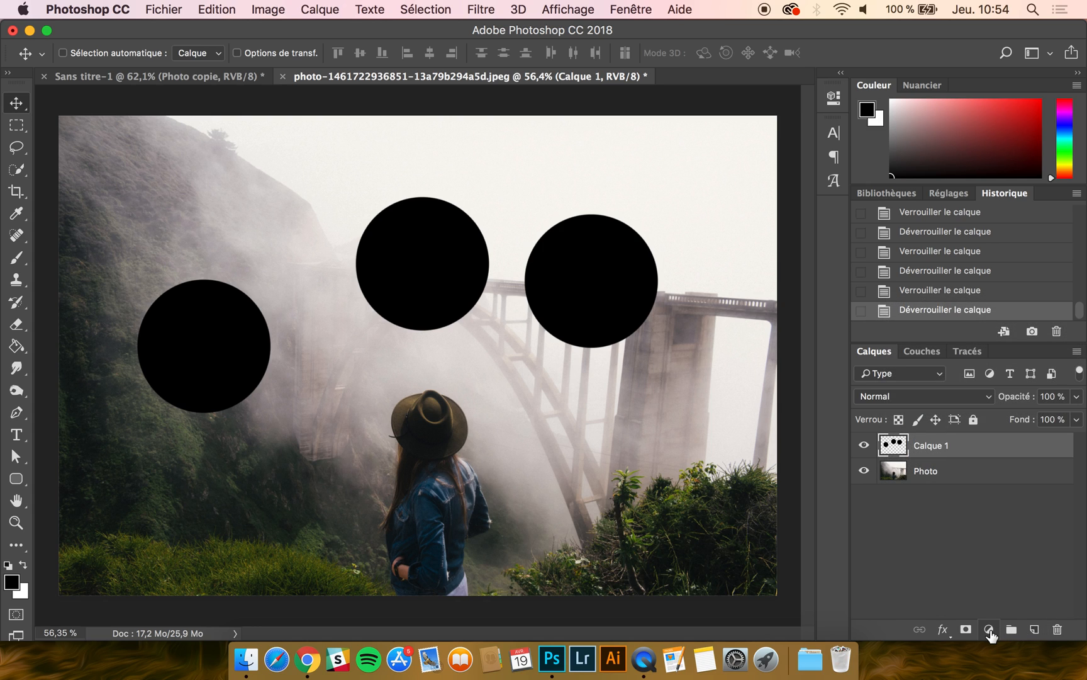